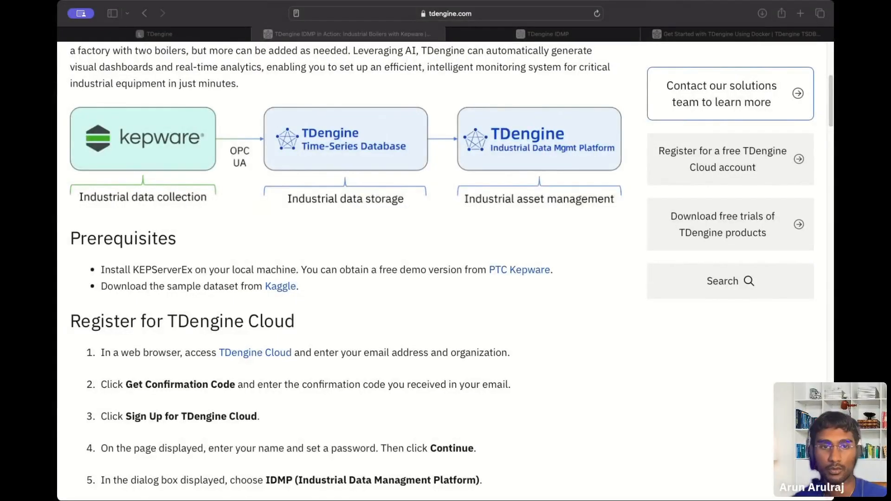
Highlight the KEPServerEx installation prerequisite in the tutorial, then clear the highlight.
{"action": "scroll", "coordinate": [276, 190], "scroll_direction": "up", "scroll_amount": 1}
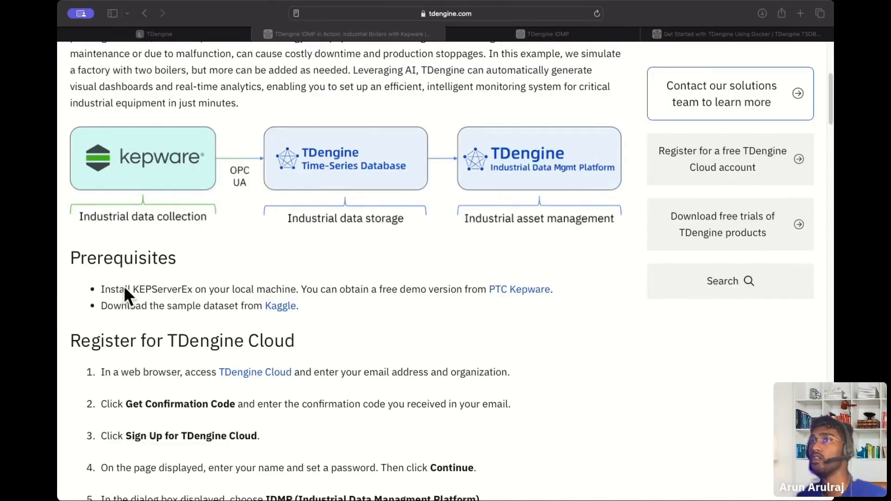
{"action": "left_click", "coordinate": [184, 295]}
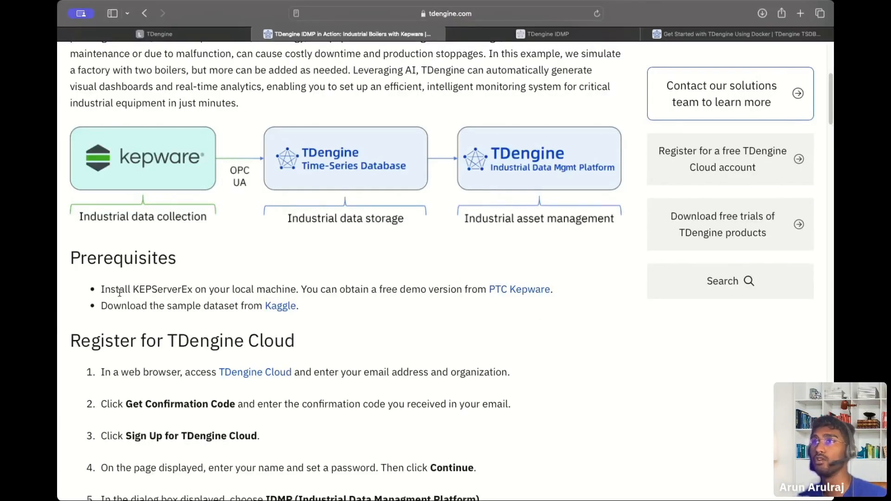
{"action": "left_click_drag", "start_coordinate": [119, 292], "coordinate": [429, 296]}
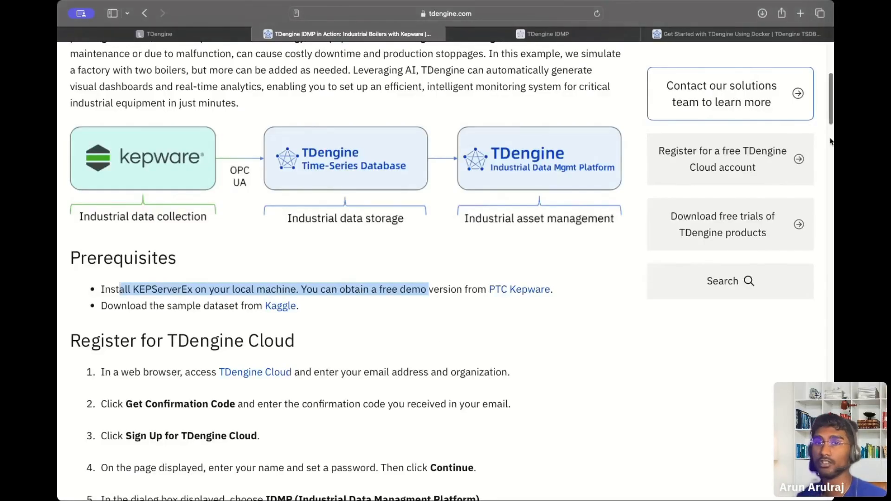
{"action": "left_click", "coordinate": [468, 323]}
Scroll down until Register for TDengine Cloud steps 1–8 are visible.
{"action": "scroll", "coordinate": [320, 250], "scroll_direction": "down", "scroll_amount": 1}
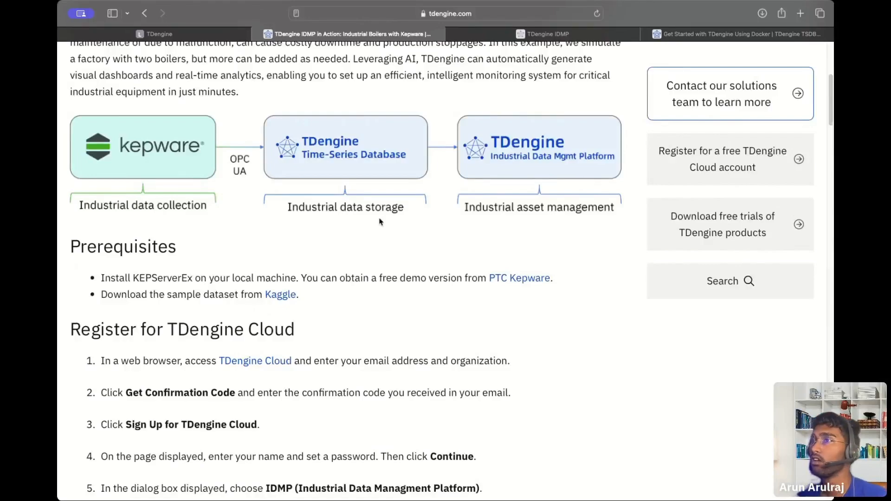
{"action": "scroll", "coordinate": [380, 218], "scroll_direction": "down", "scroll_amount": 3}
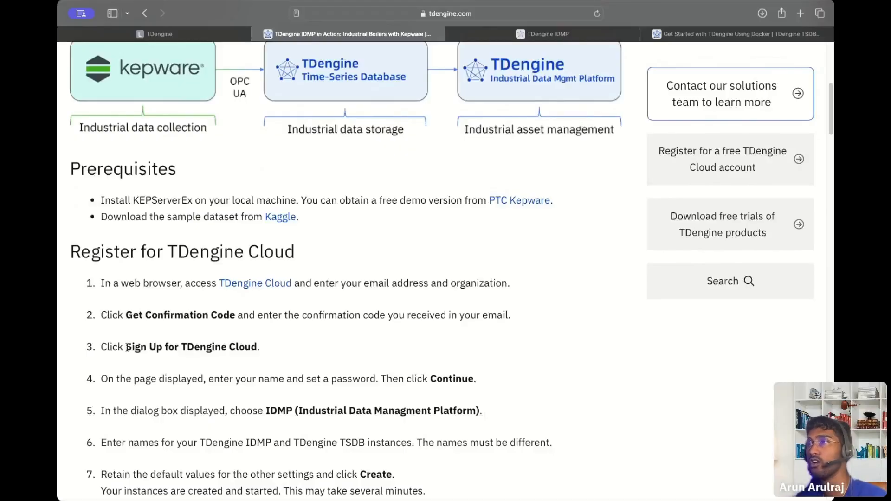
{"action": "scroll", "coordinate": [238, 438], "scroll_direction": "down", "scroll_amount": 1}
{"action": "scroll", "coordinate": [238, 438], "scroll_direction": "down", "scroll_amount": 2}
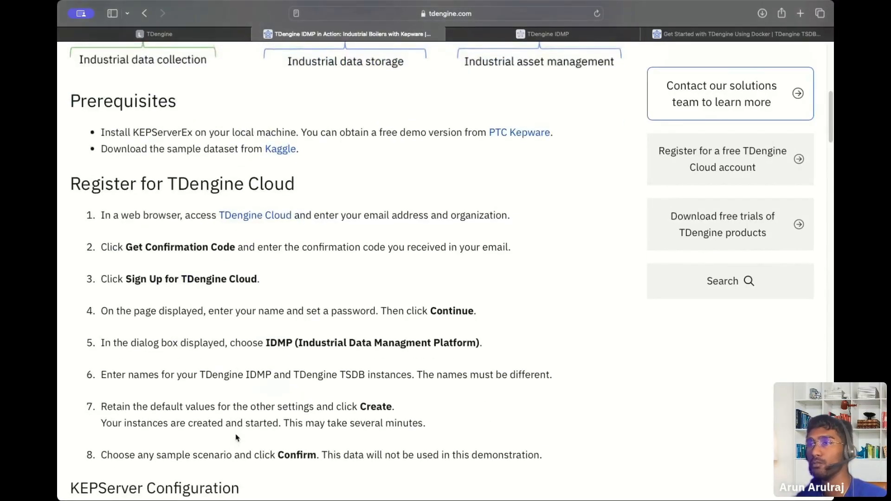
{"action": "scroll", "coordinate": [237, 438], "scroll_direction": "up", "scroll_amount": 1}
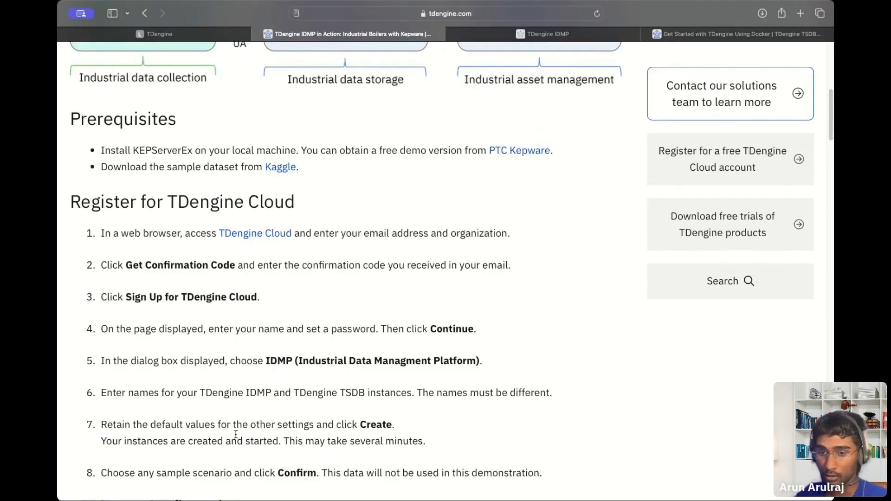
{"action": "left_click", "coordinate": [724, 34]}
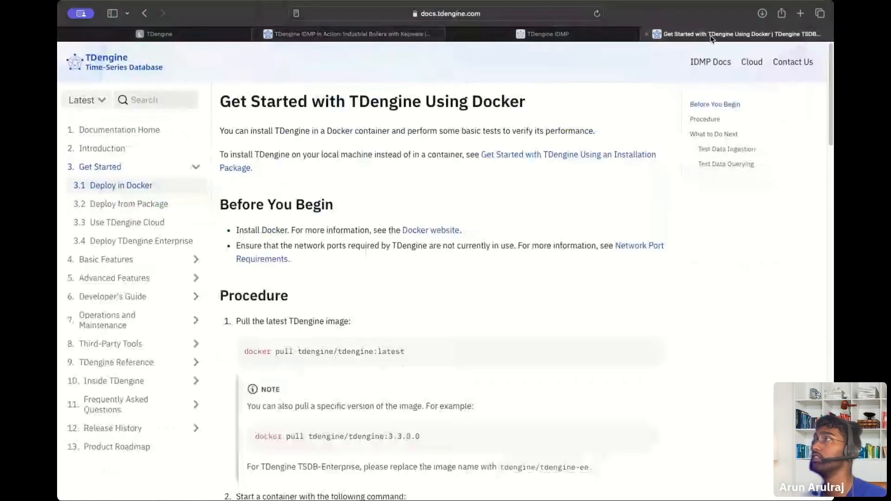
{"action": "scroll", "coordinate": [278, 282], "scroll_direction": "down", "scroll_amount": 3}
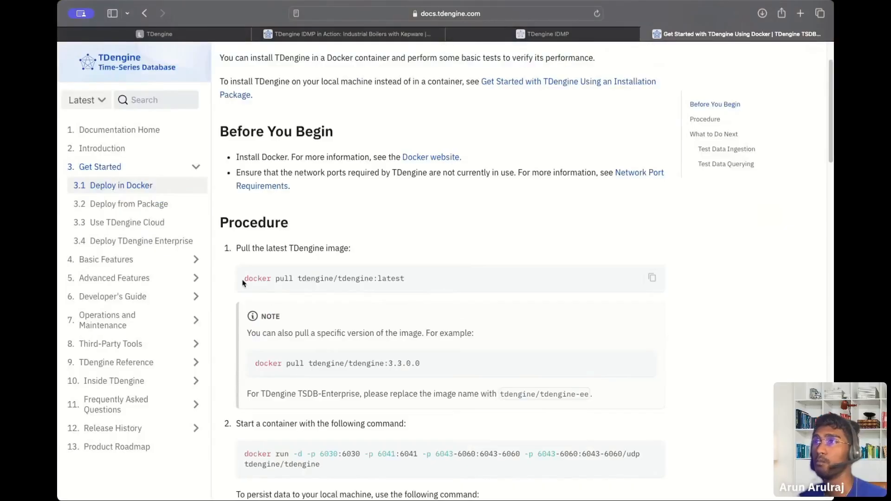
{"action": "left_click_drag", "start_coordinate": [245, 279], "coordinate": [455, 294]}
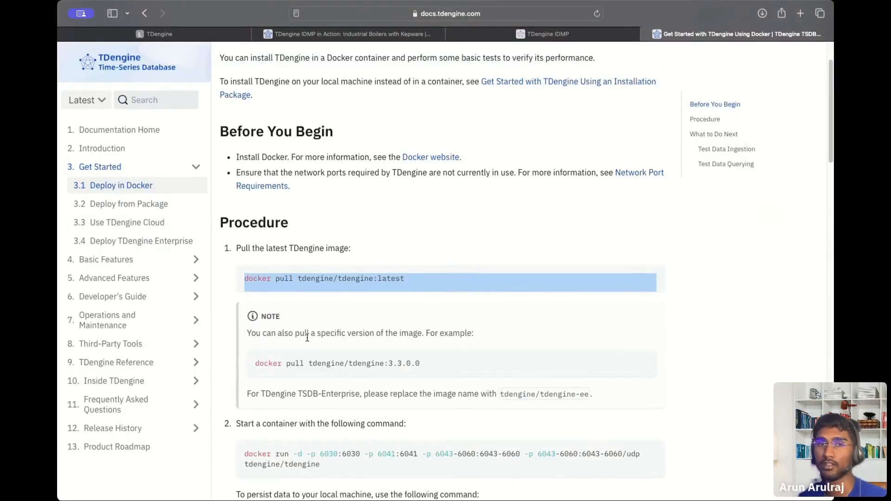
{"action": "left_click", "coordinate": [312, 34]}
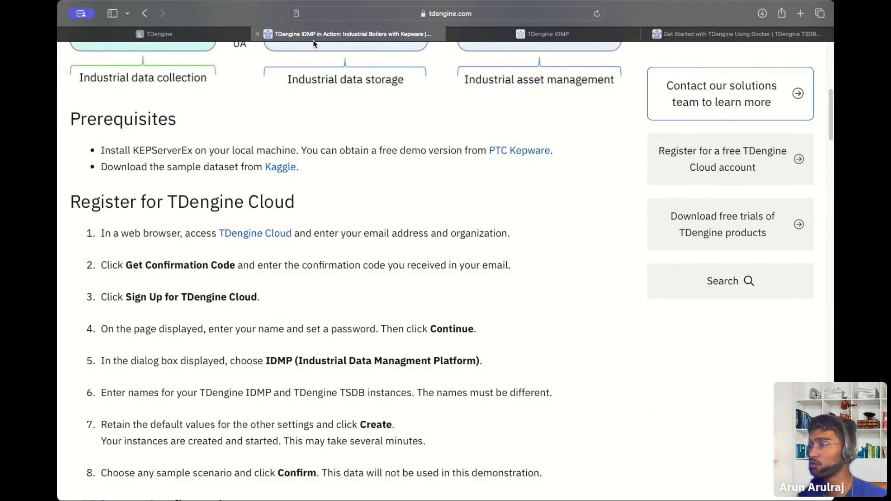
Highlight the CSV_Boiler data source instruction under KEPServer Configuration, then scroll back up to Prerequisites.
{"action": "scroll", "coordinate": [318, 250], "scroll_direction": "down", "scroll_amount": 1}
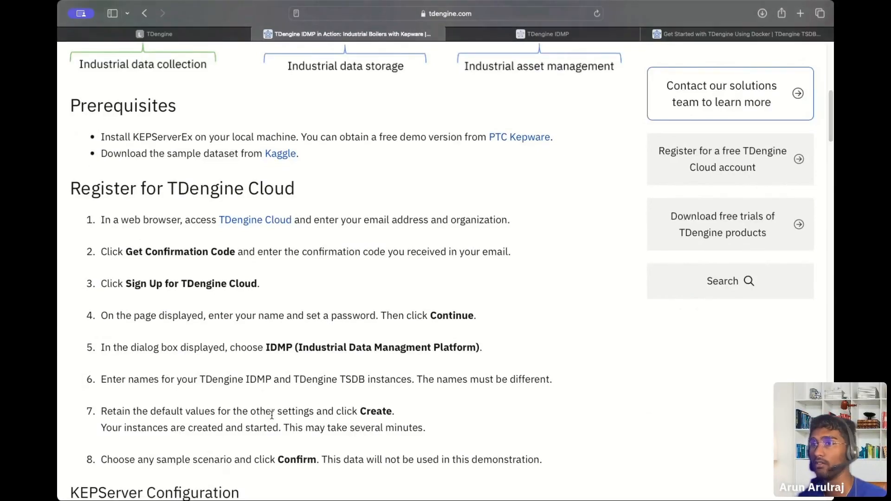
{"action": "scroll", "coordinate": [272, 418], "scroll_direction": "down", "scroll_amount": 5}
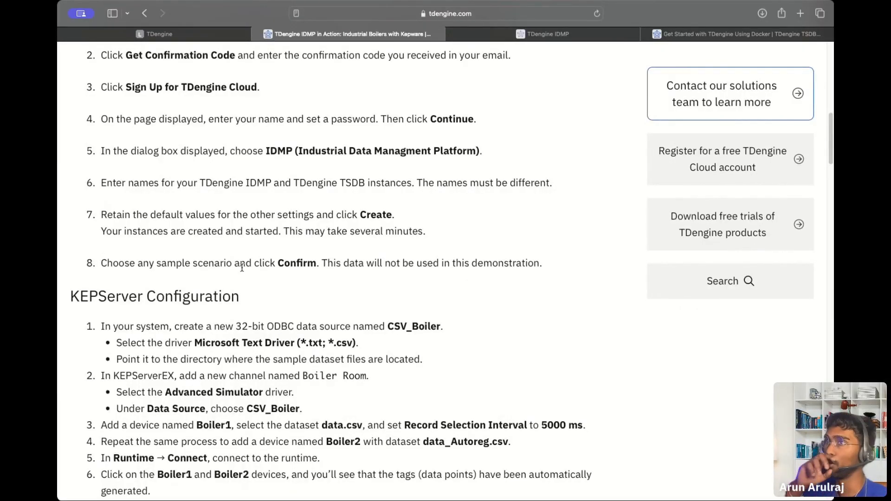
{"action": "scroll", "coordinate": [242, 268], "scroll_direction": "down", "scroll_amount": 5}
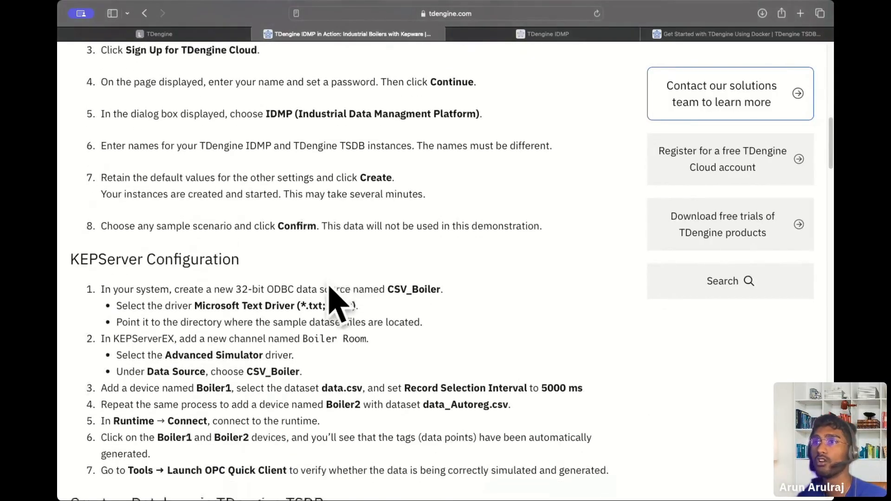
{"action": "scroll", "coordinate": [240, 383], "scroll_direction": "up", "scroll_amount": 6}
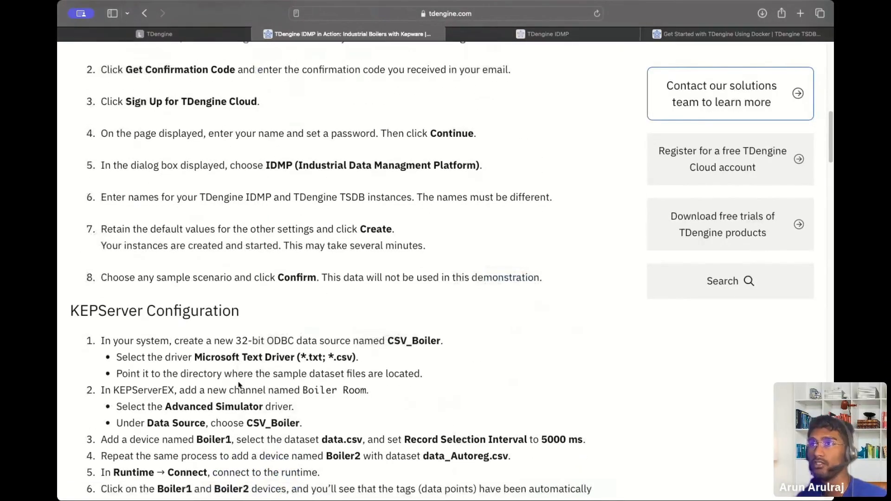
{"action": "left_click_drag", "start_coordinate": [331, 340], "coordinate": [530, 345]}
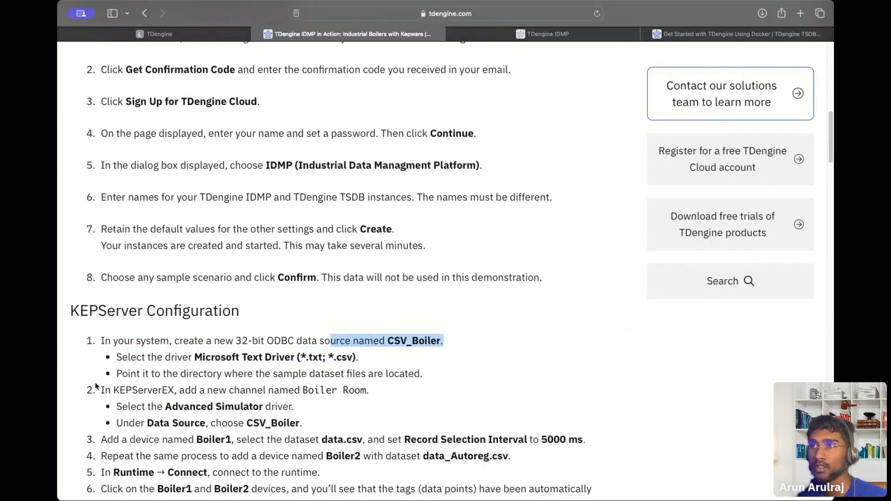
{"action": "left_click", "coordinate": [112, 378]}
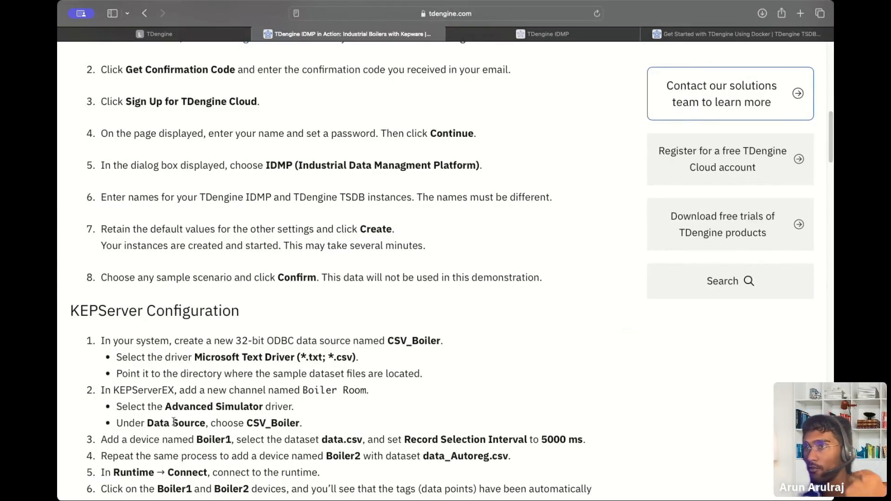
{"action": "scroll", "coordinate": [322, 325], "scroll_direction": "up", "scroll_amount": 1}
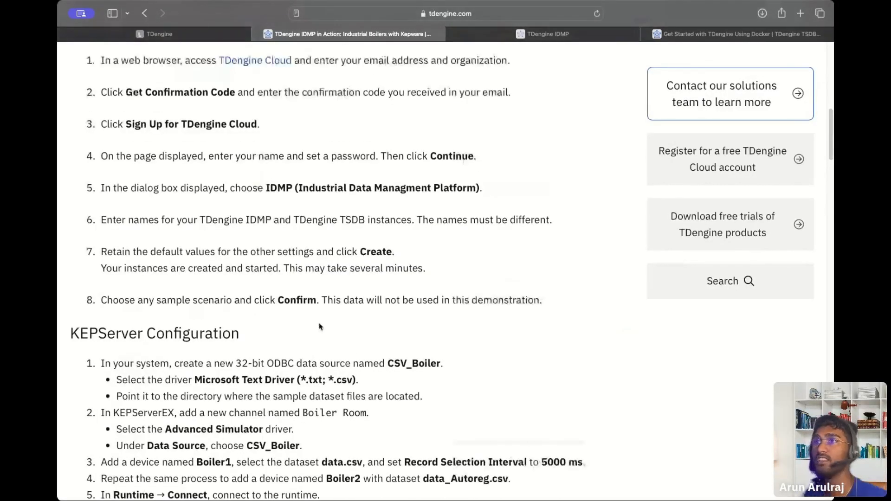
{"action": "scroll", "coordinate": [319, 327], "scroll_direction": "up", "scroll_amount": 15}
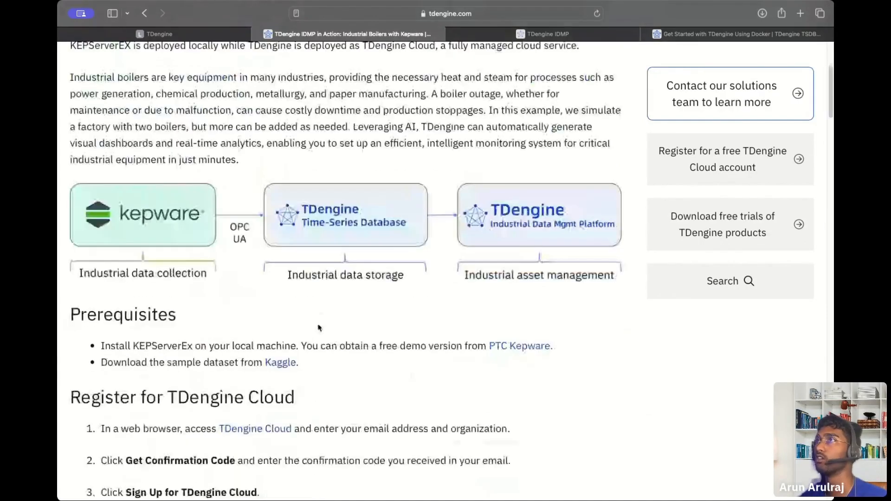
Open the Kaggle boiler dataset, check its 12 MB zip download, and return to the tutorial.
{"action": "left_click", "coordinate": [271, 384]}
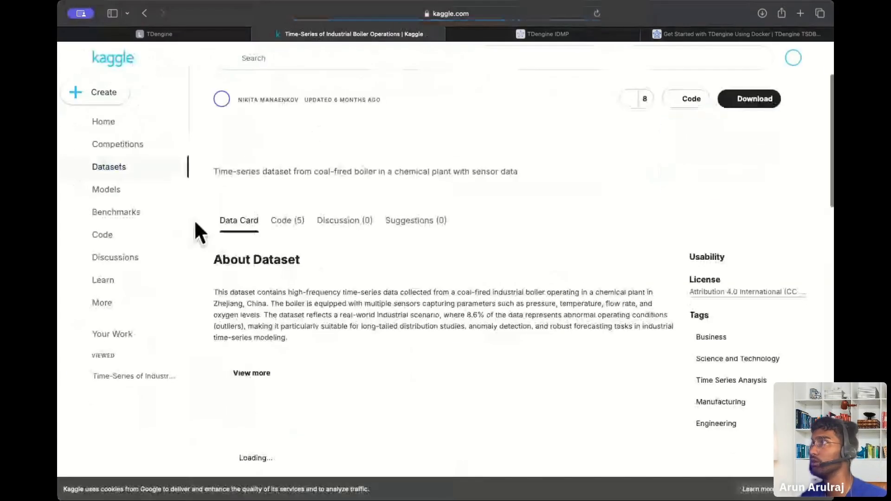
{"action": "left_click", "coordinate": [750, 96]}
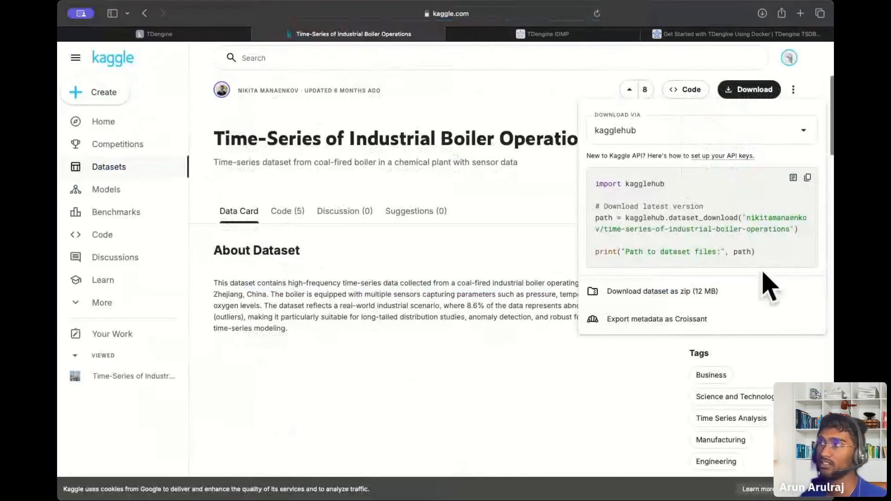
{"action": "left_click", "coordinate": [145, 13]}
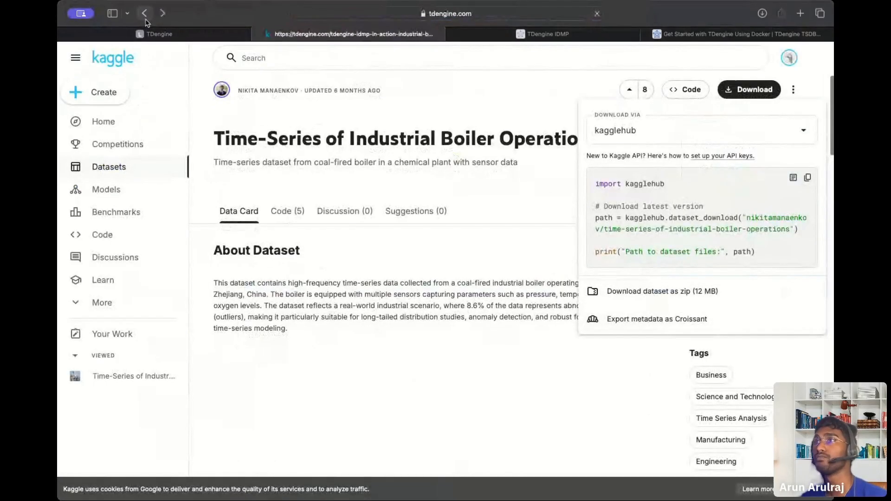
{"action": "scroll", "coordinate": [342, 314], "scroll_direction": "down", "scroll_amount": 10}
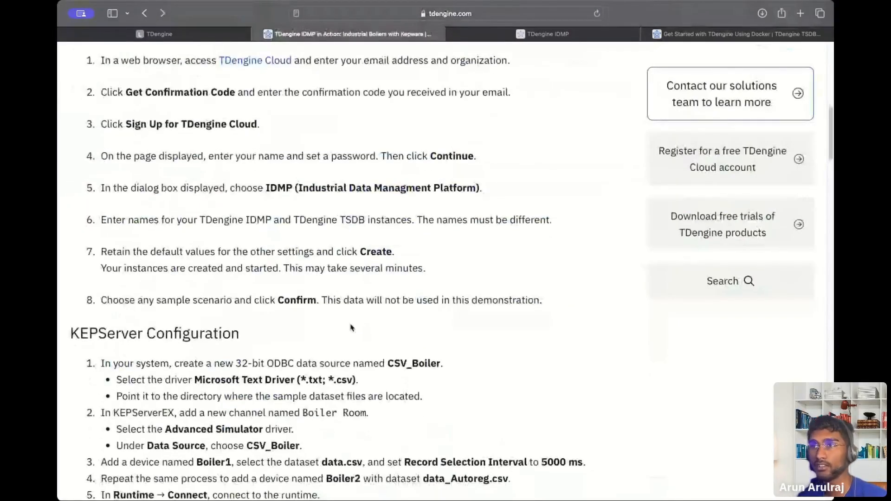
{"action": "scroll", "coordinate": [351, 328], "scroll_direction": "down", "scroll_amount": 1}
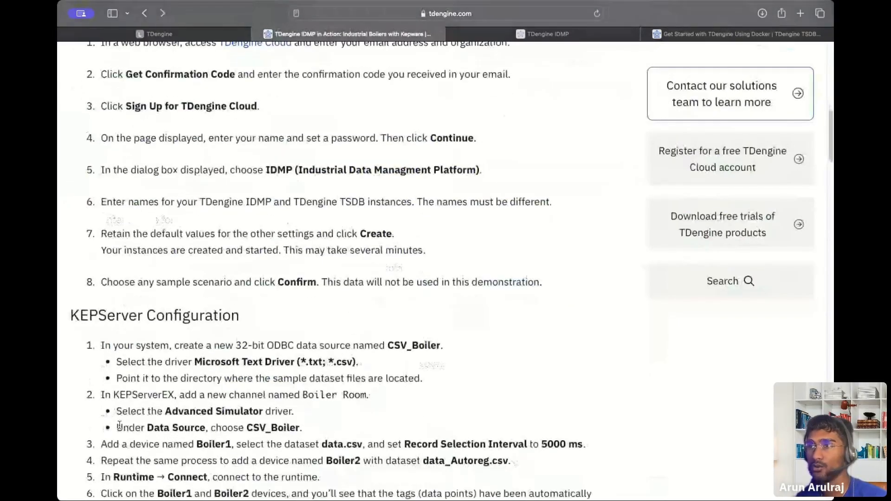
{"action": "left_click_drag", "start_coordinate": [116, 426], "coordinate": [325, 430]}
{"action": "scroll", "coordinate": [327, 438], "scroll_direction": "down", "scroll_amount": 3}
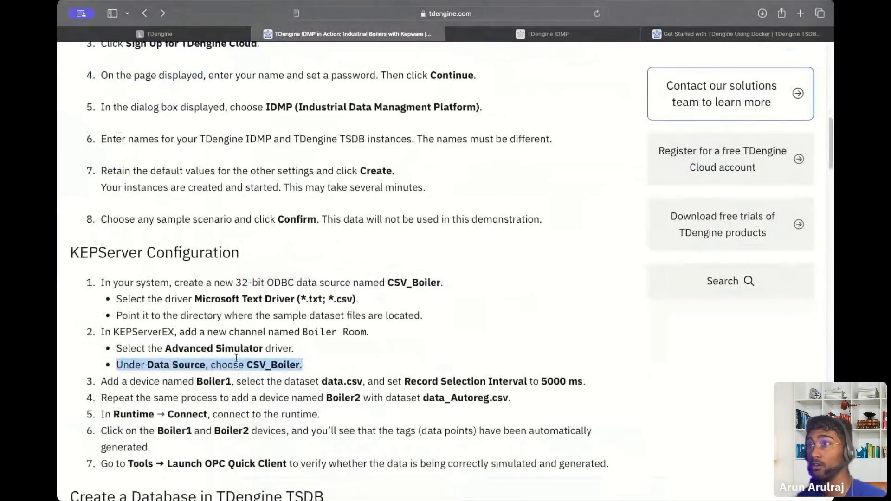
{"action": "scroll", "coordinate": [327, 351], "scroll_direction": "down", "scroll_amount": 1}
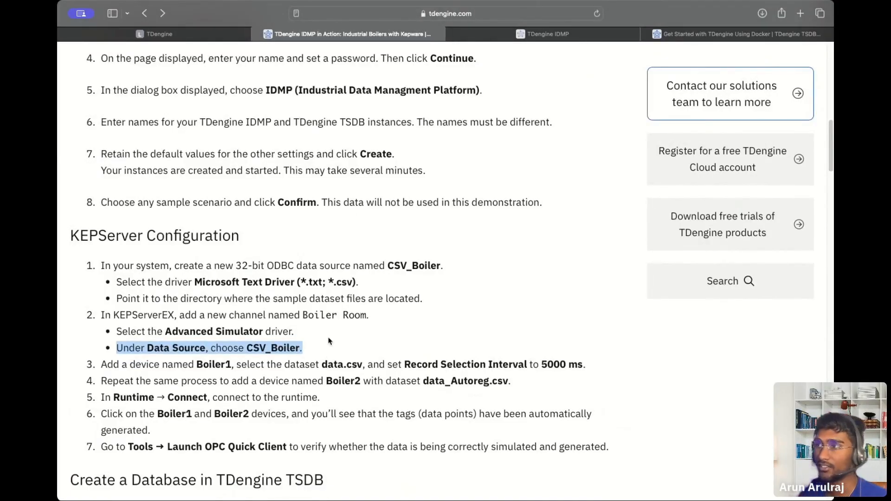
{"action": "left_click_drag", "start_coordinate": [393, 363], "coordinate": [585, 367]}
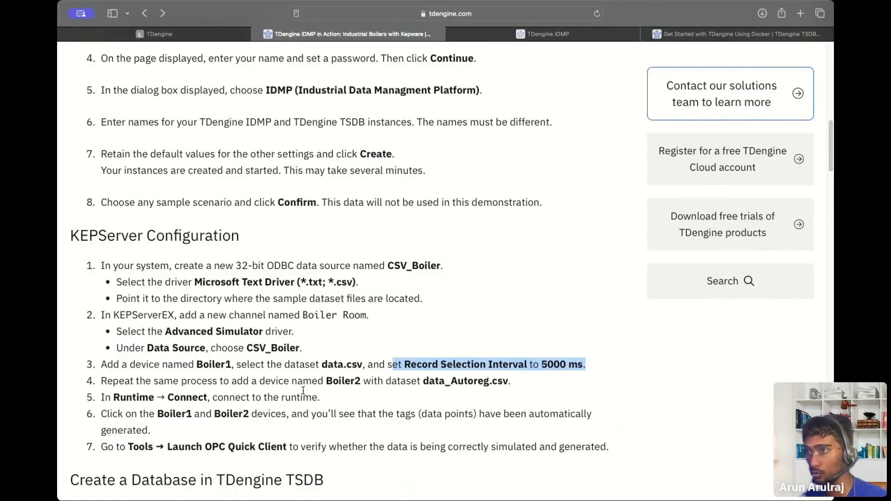
{"action": "left_click_drag", "start_coordinate": [111, 397], "coordinate": [339, 397]}
{"action": "scroll", "coordinate": [339, 398], "scroll_direction": "down", "scroll_amount": 1}
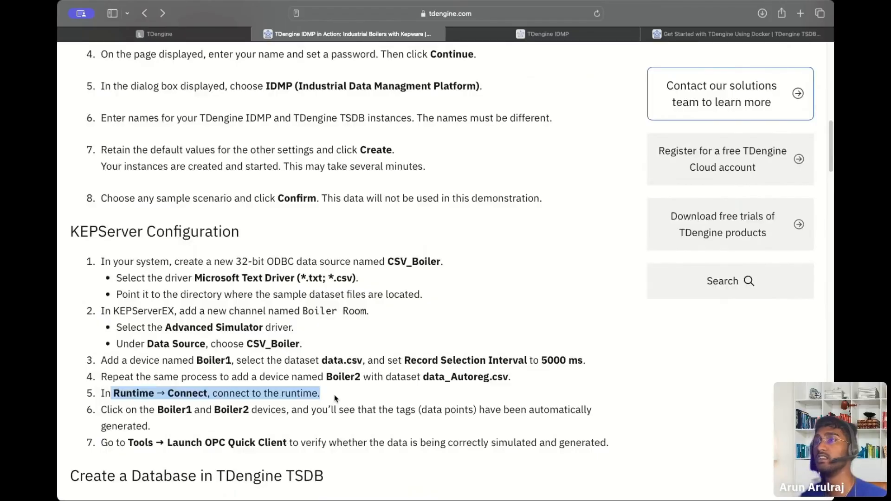
{"action": "scroll", "coordinate": [336, 398], "scroll_direction": "down", "scroll_amount": 2}
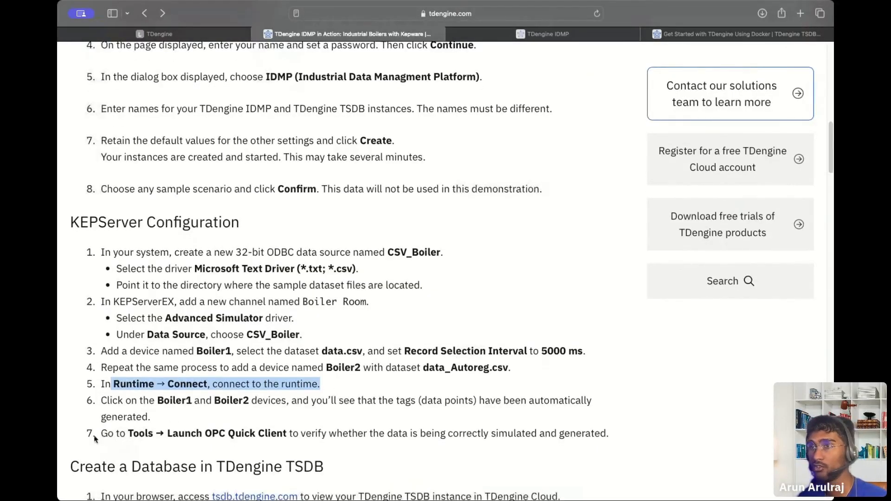
{"action": "left_click_drag", "start_coordinate": [101, 434], "coordinate": [609, 435]}
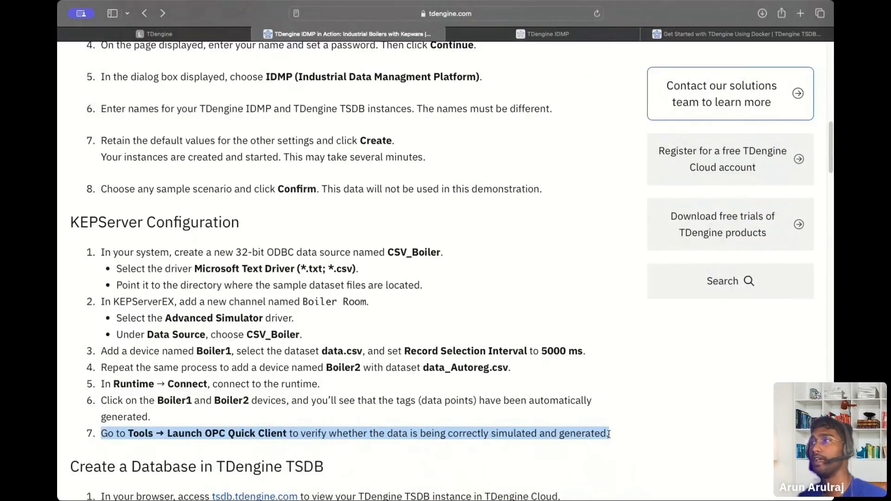
{"action": "scroll", "coordinate": [608, 435], "scroll_direction": "up", "scroll_amount": 1}
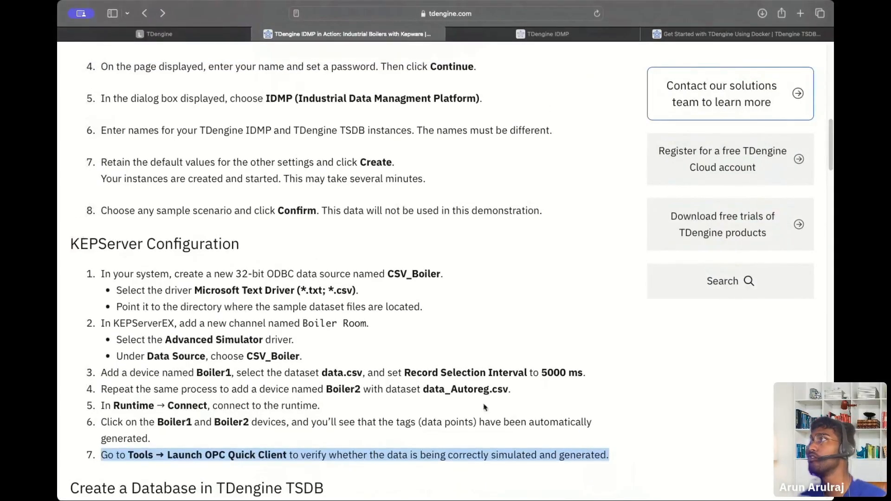
{"action": "scroll", "coordinate": [484, 407], "scroll_direction": "up", "scroll_amount": 4}
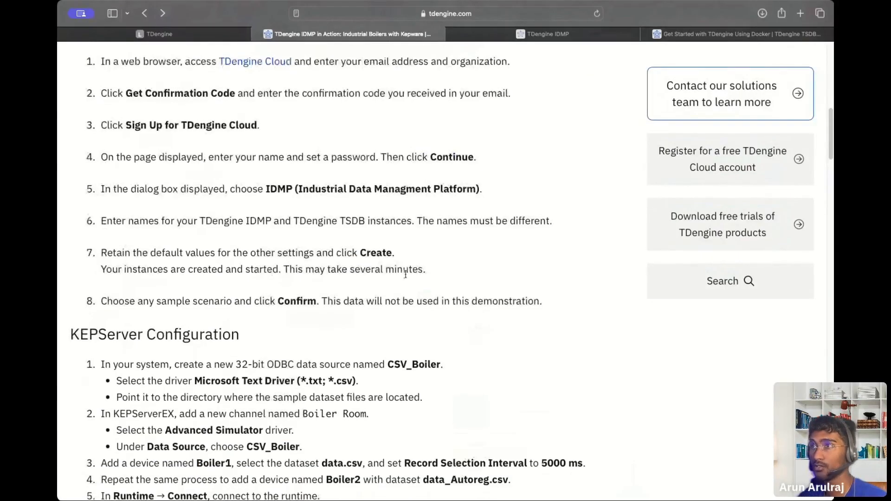
{"action": "scroll", "coordinate": [405, 274], "scroll_direction": "down", "scroll_amount": 6}
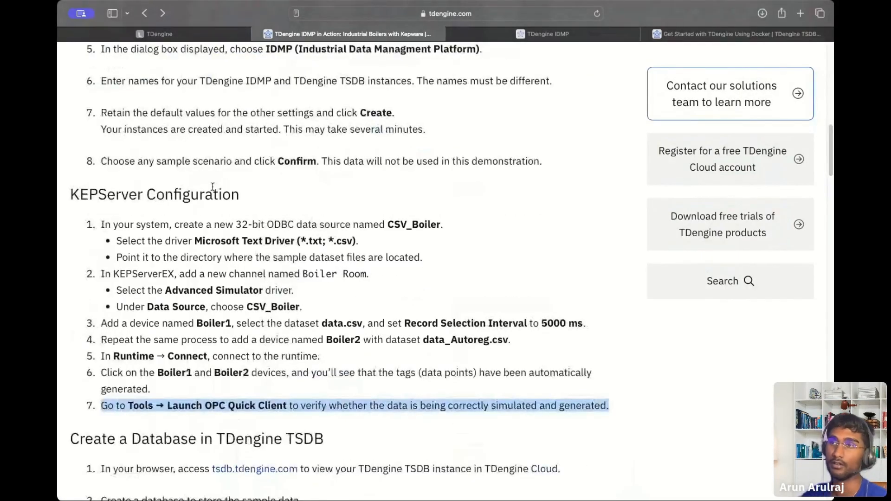
{"action": "left_click_drag", "start_coordinate": [69, 192], "coordinate": [603, 425]}
{"action": "scroll", "coordinate": [335, 340], "scroll_direction": "up", "scroll_amount": 5}
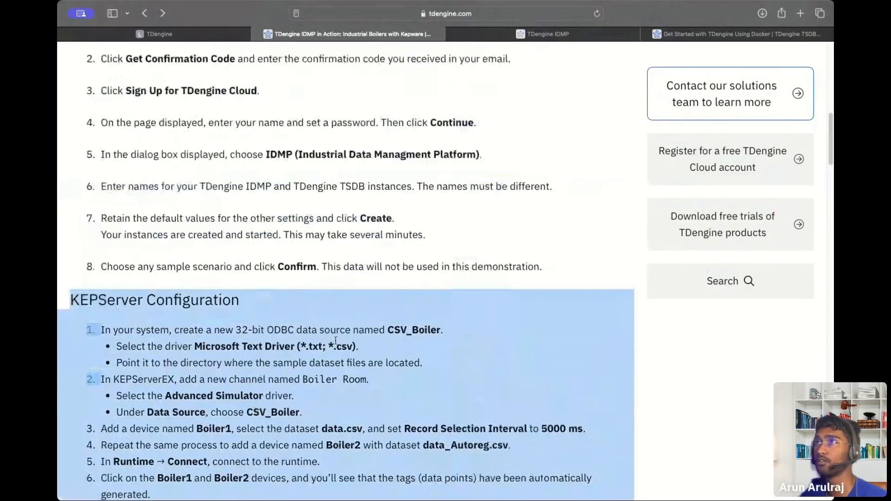
{"action": "scroll", "coordinate": [335, 340], "scroll_direction": "up", "scroll_amount": 12}
{"action": "scroll", "coordinate": [337, 344], "scroll_direction": "up", "scroll_amount": 15}
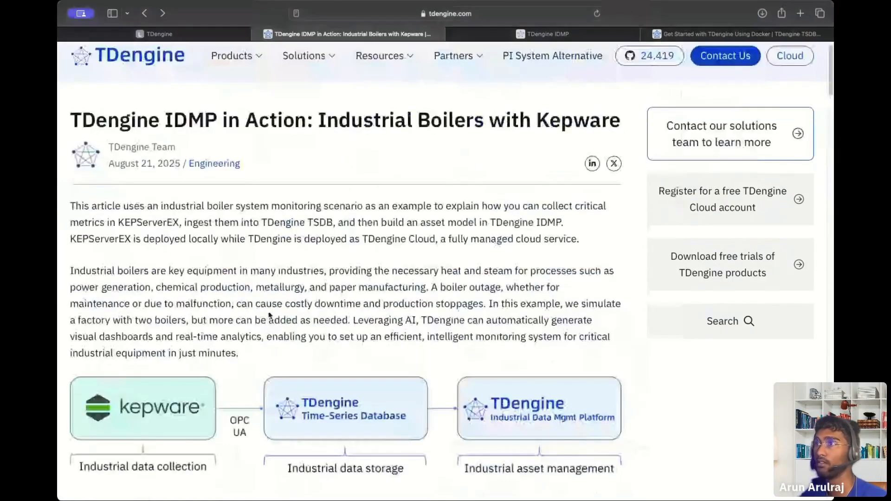
{"action": "scroll", "coordinate": [270, 315], "scroll_direction": "down", "scroll_amount": 12}
{"action": "left_click", "coordinate": [530, 315]}
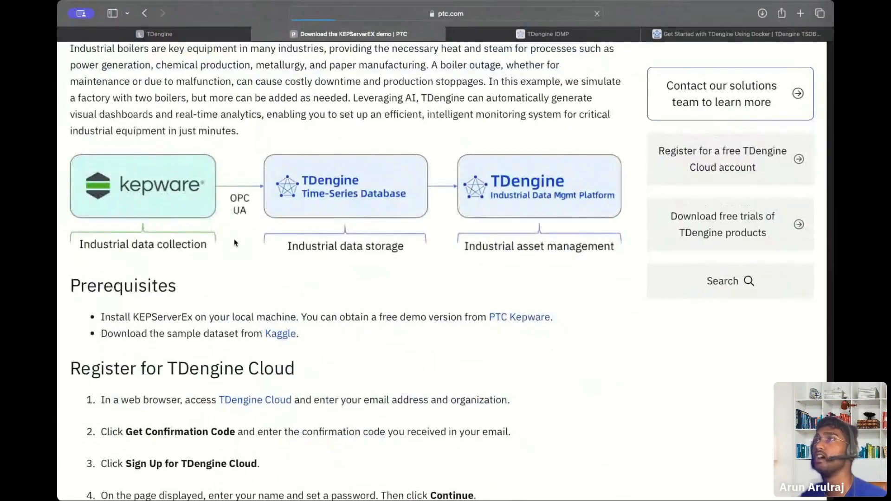
{"action": "scroll", "coordinate": [420, 214], "scroll_direction": "down", "scroll_amount": 10}
{"action": "scroll", "coordinate": [420, 213], "scroll_direction": "up", "scroll_amount": 7}
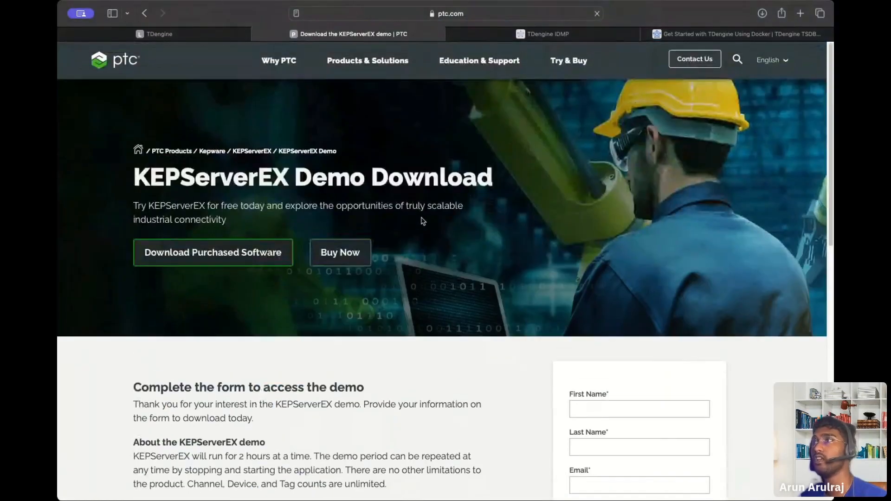
{"action": "scroll", "coordinate": [420, 250], "scroll_direction": "down", "scroll_amount": 15}
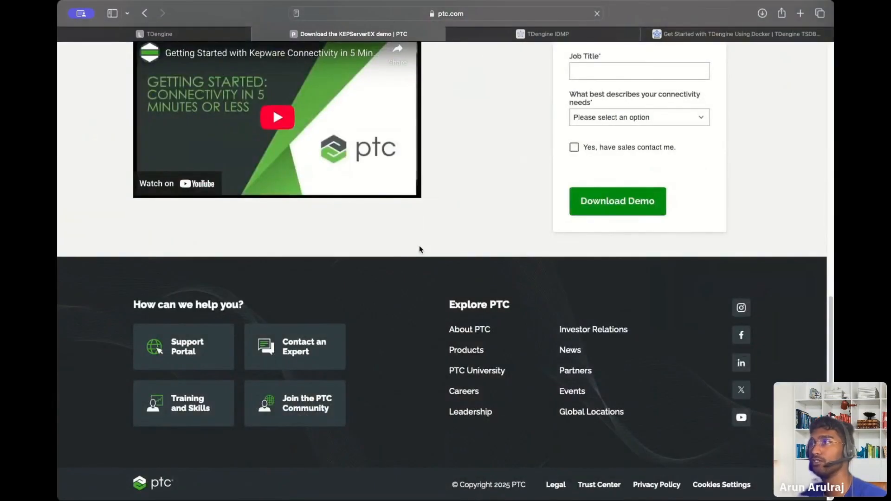
{"action": "scroll", "coordinate": [421, 250], "scroll_direction": "up", "scroll_amount": 15}
{"action": "scroll", "coordinate": [628, 362], "scroll_direction": "down", "scroll_amount": 15}
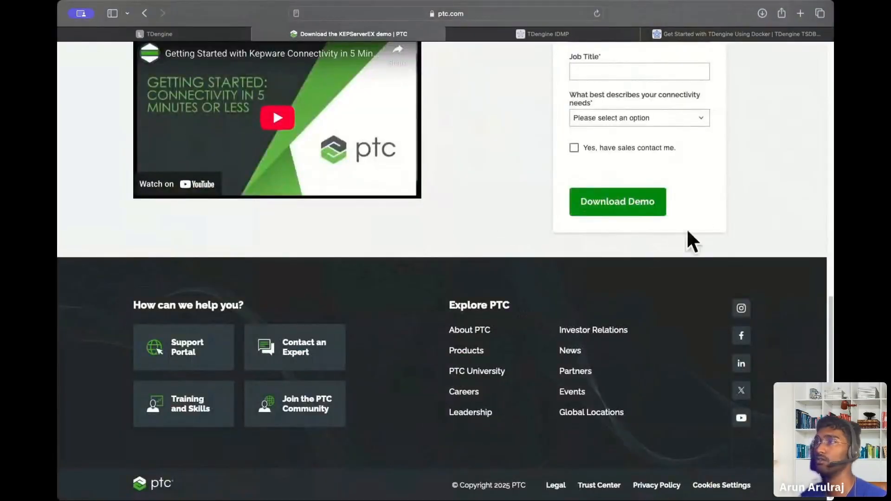
{"action": "scroll", "coordinate": [688, 232], "scroll_direction": "up", "scroll_amount": 5}
{"action": "scroll", "coordinate": [575, 297], "scroll_direction": "up", "scroll_amount": 5}
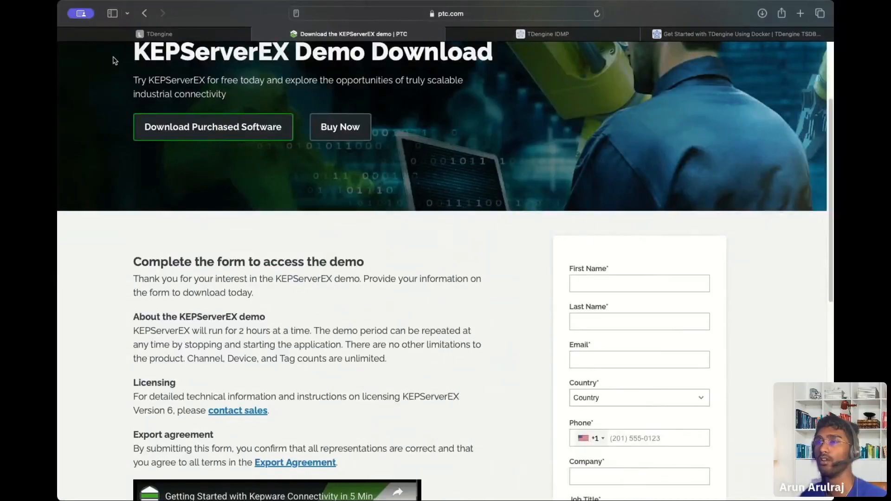
{"action": "left_click", "coordinate": [143, 13]}
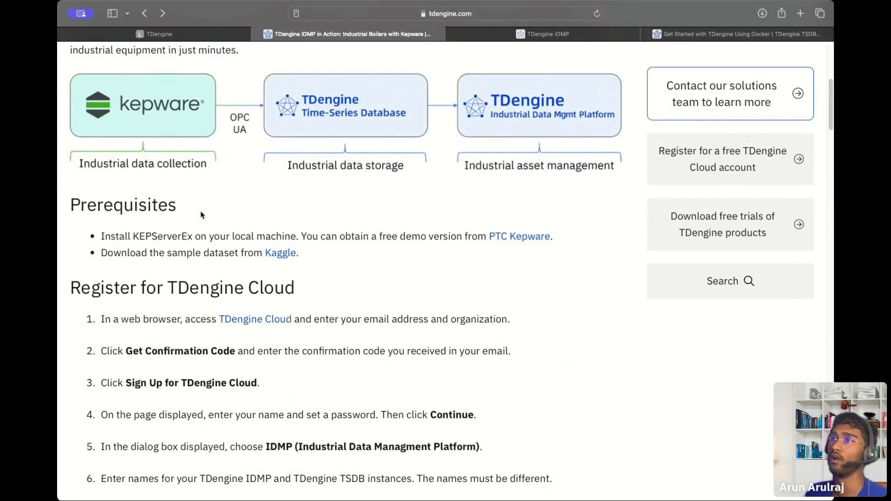
{"action": "scroll", "coordinate": [201, 214], "scroll_direction": "down", "scroll_amount": 10}
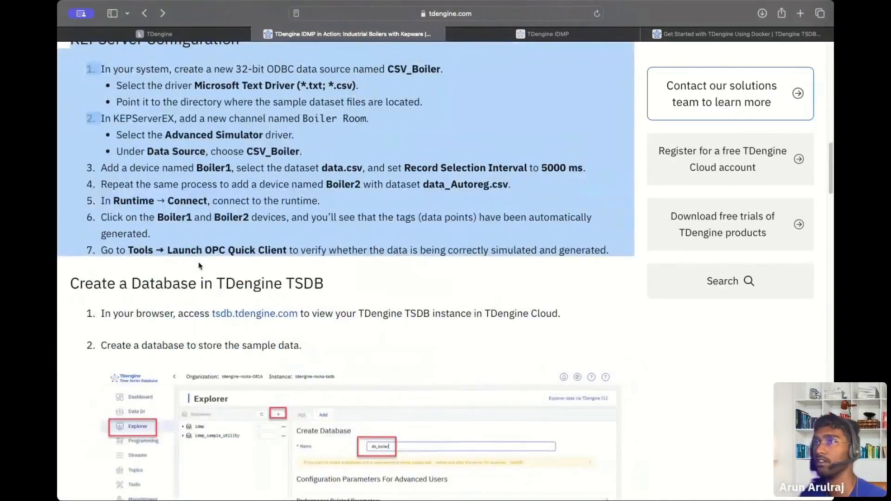
{"action": "scroll", "coordinate": [199, 269], "scroll_direction": "up", "scroll_amount": 1}
{"action": "left_click", "coordinate": [349, 334]}
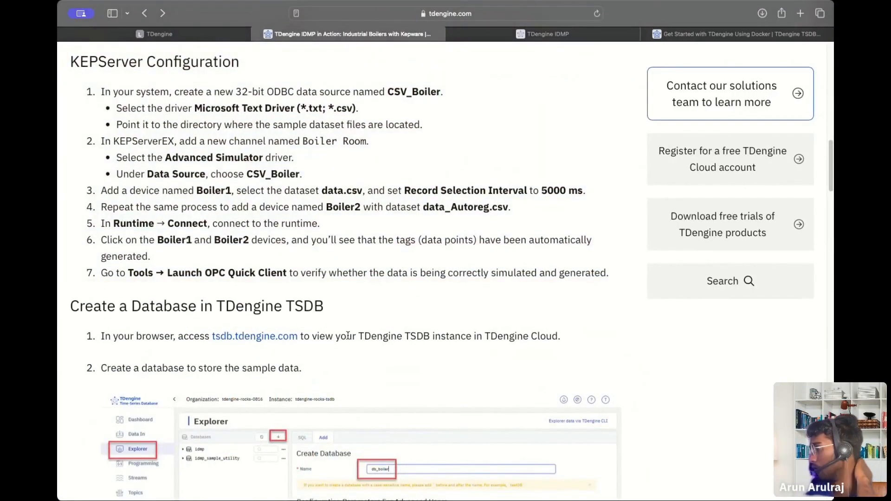
{"action": "scroll", "coordinate": [348, 335], "scroll_direction": "down", "scroll_amount": 3}
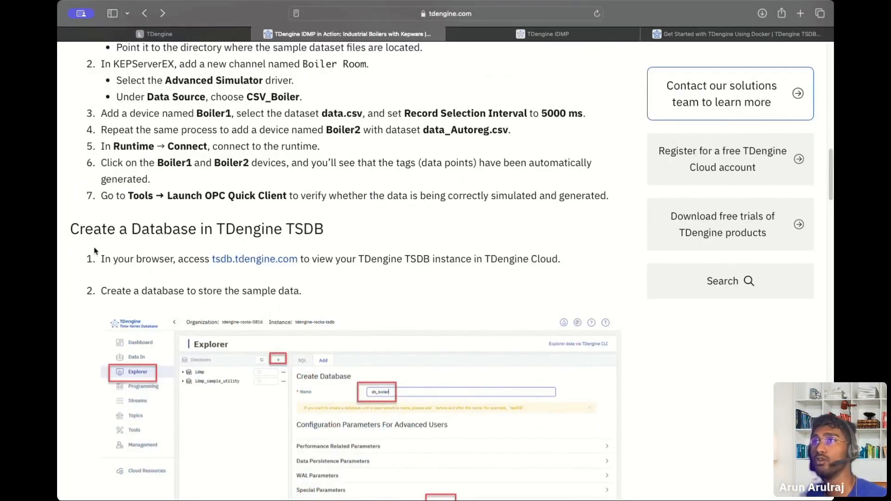
{"action": "left_click_drag", "start_coordinate": [93, 252], "coordinate": [483, 269]}
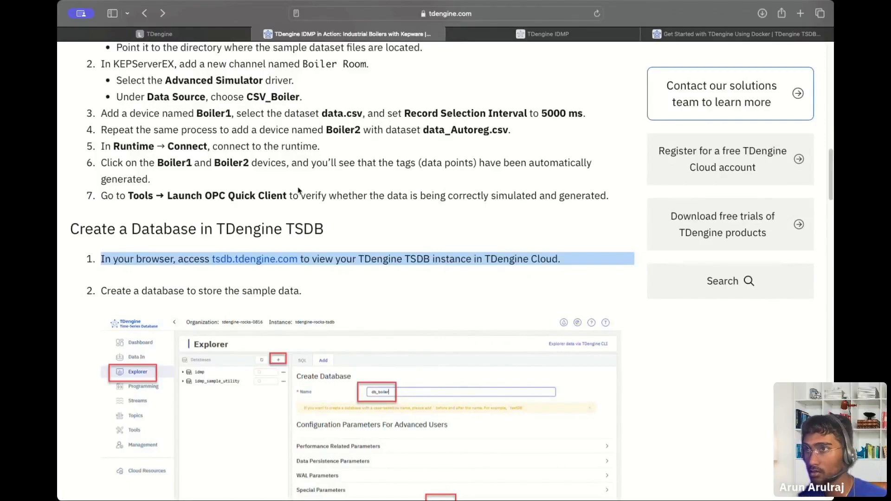
{"action": "scroll", "coordinate": [312, 293], "scroll_direction": "up", "scroll_amount": 1}
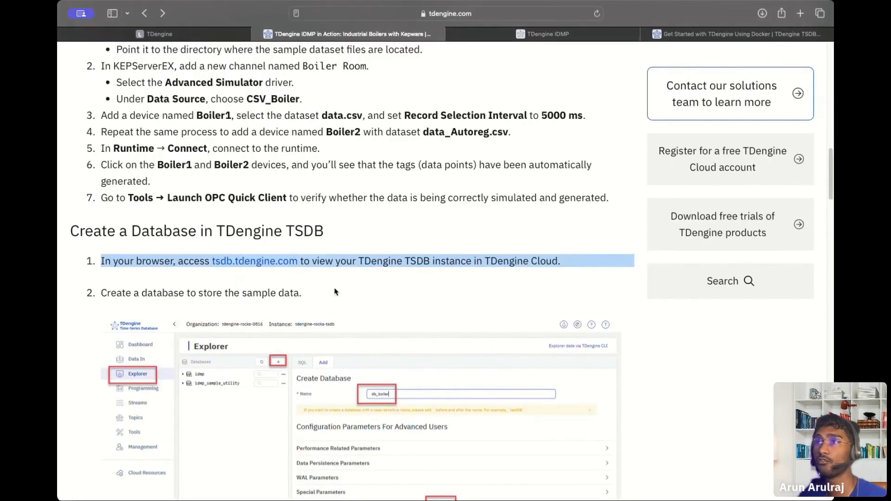
Visit the TDengine TSDB cloud site, come back, and open a new tab typing 'loca'.
{"action": "left_click", "coordinate": [294, 261]}
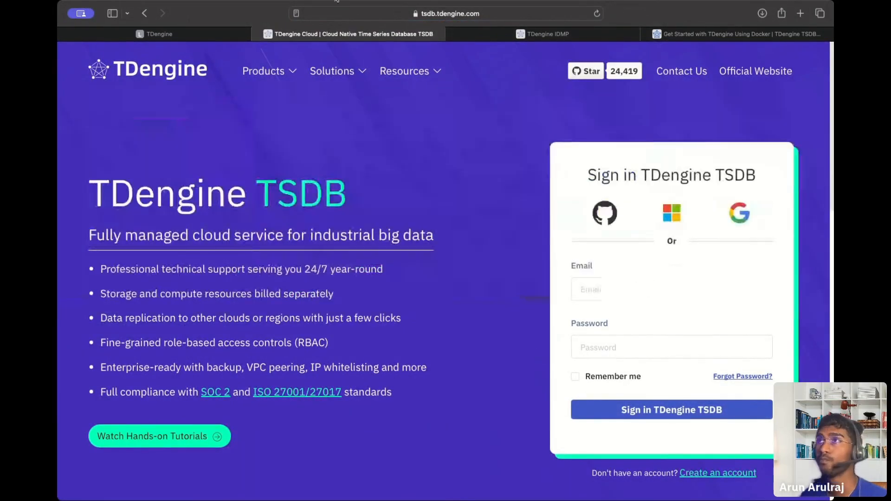
{"action": "left_click", "coordinate": [146, 16]}
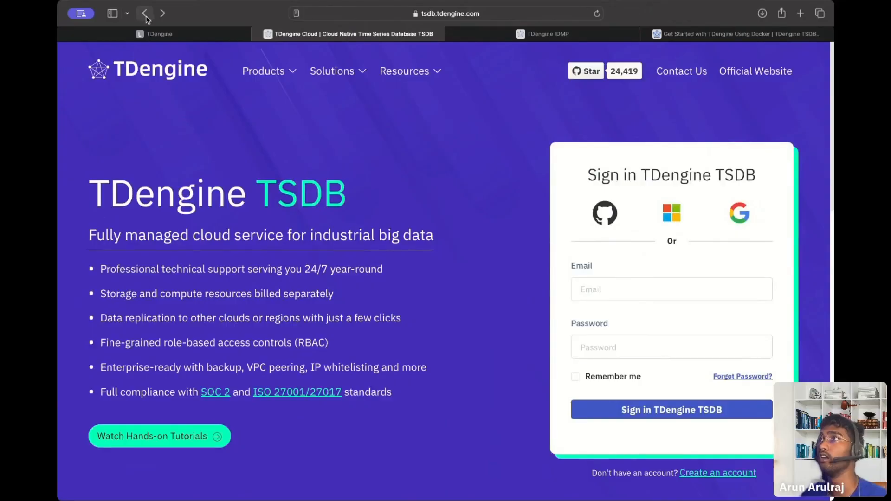
{"action": "left_click", "coordinate": [799, 14]}
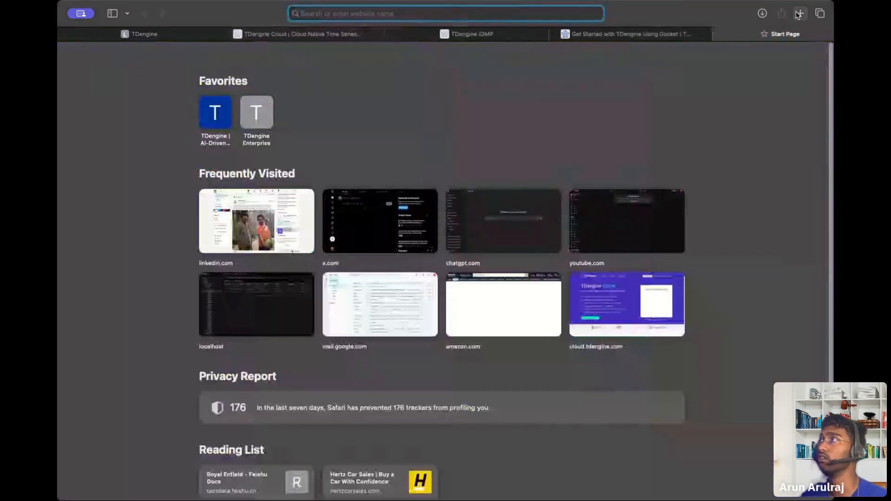
{"action": "type", "text": "loca"}
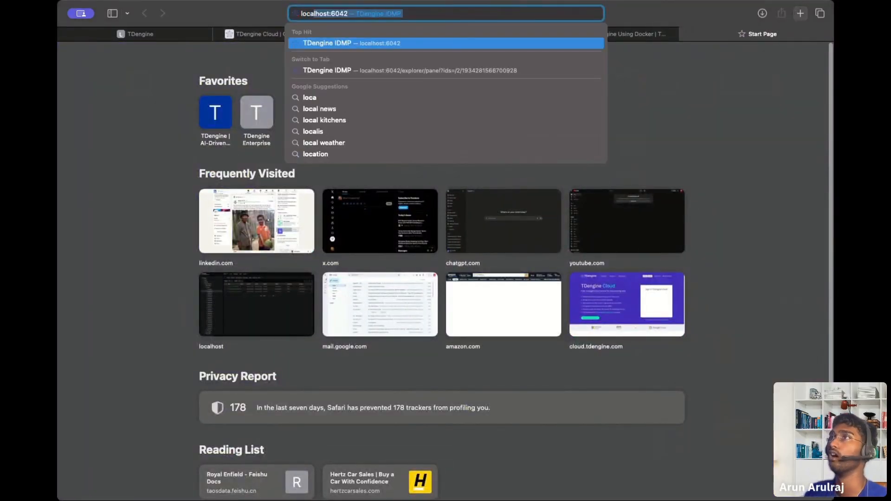
{"action": "left_click", "coordinate": [251, 31]}
{"action": "left_click", "coordinate": [158, 35]}
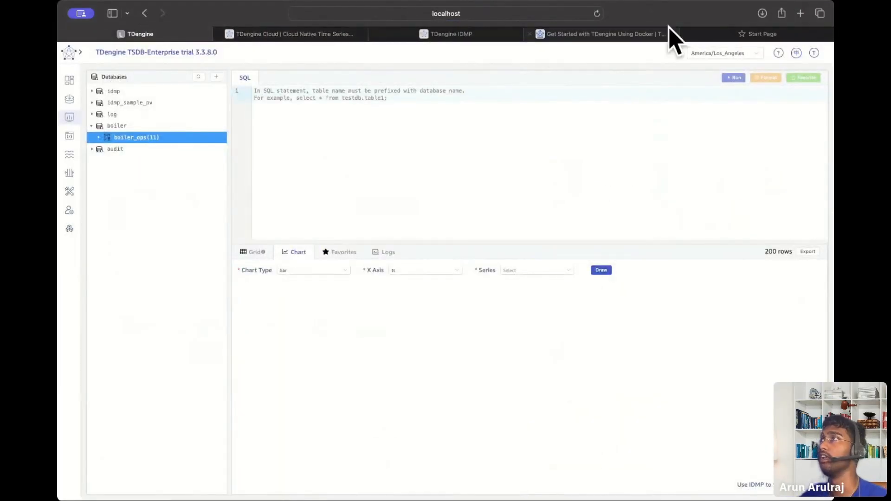
Close the blank and Cloud sign-in tabs, then show the local Explorer's database list.
{"action": "left_click", "coordinate": [686, 36]}
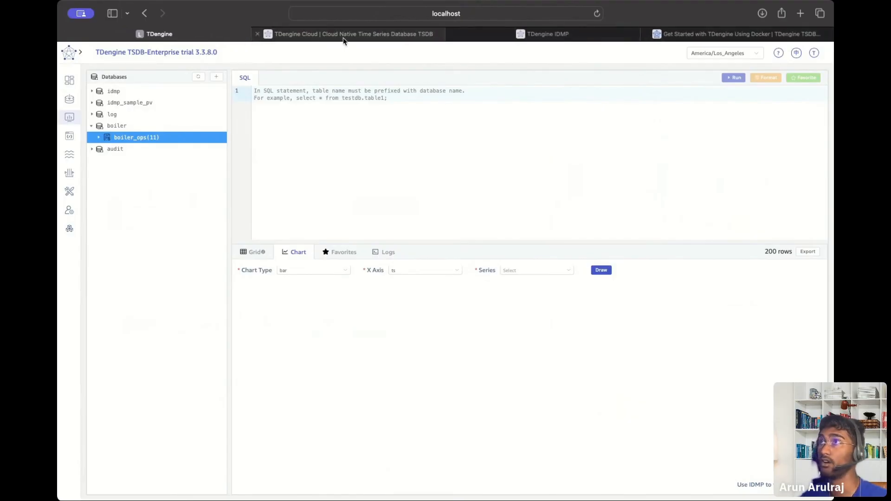
{"action": "left_click", "coordinate": [345, 36]}
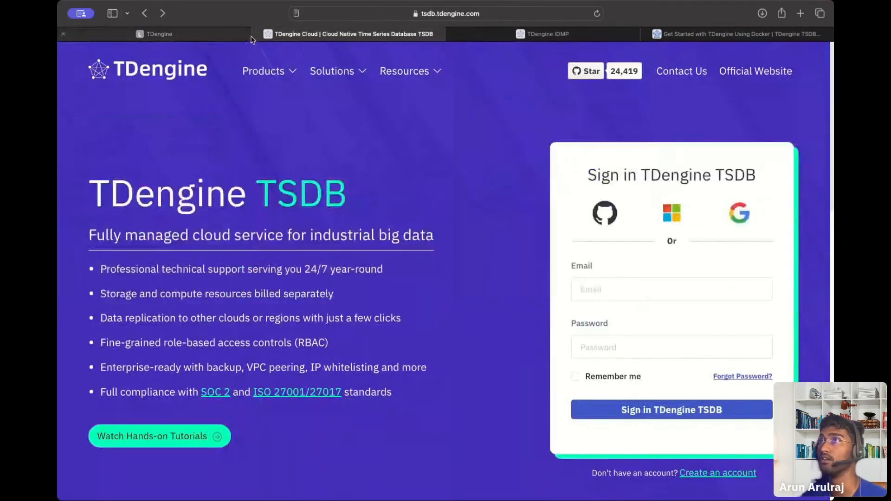
{"action": "left_click", "coordinate": [258, 34]}
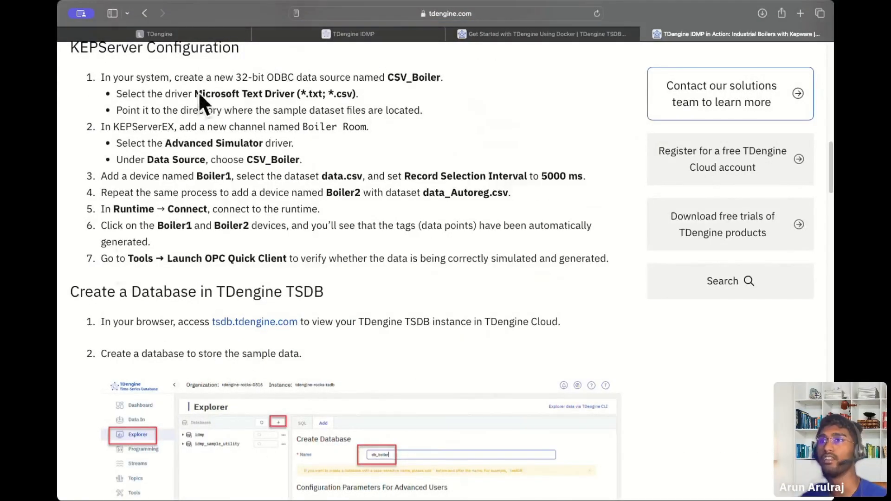
{"action": "left_click", "coordinate": [175, 29]}
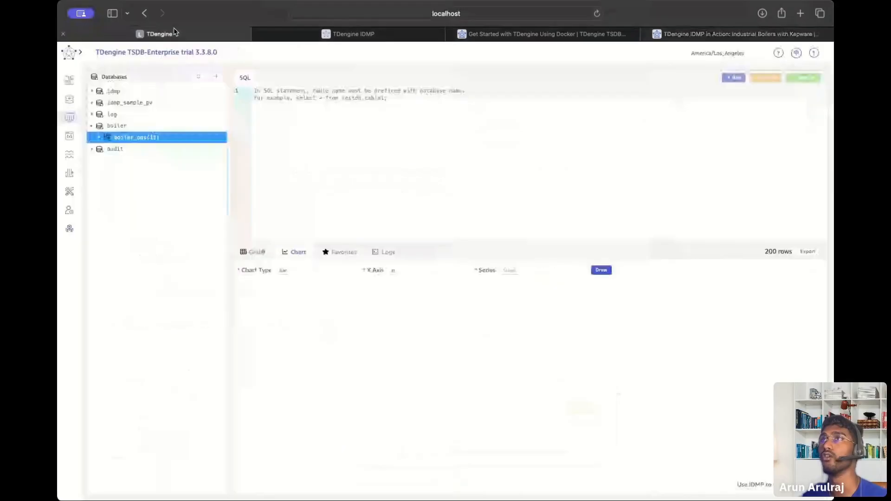
{"action": "left_click", "coordinate": [73, 83]}
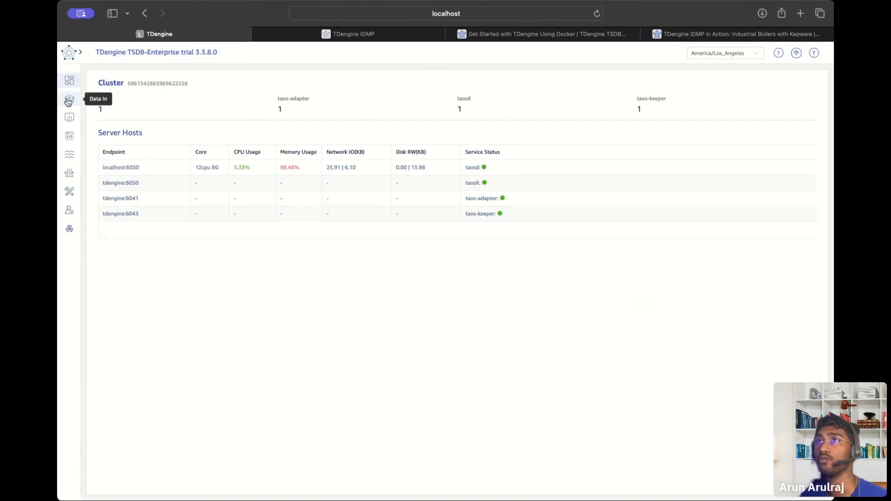
{"action": "left_click", "coordinate": [69, 117]}
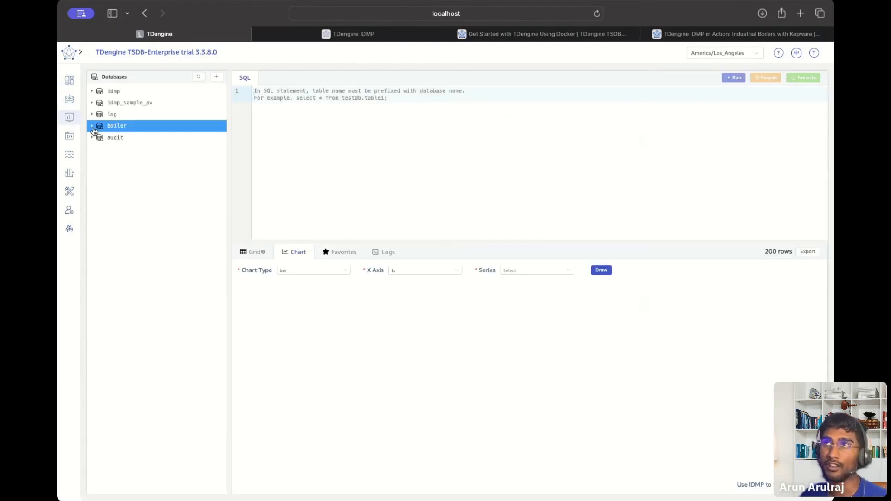
Create a new database named boiler_test in the local Explorer.
{"action": "left_click", "coordinate": [216, 77]}
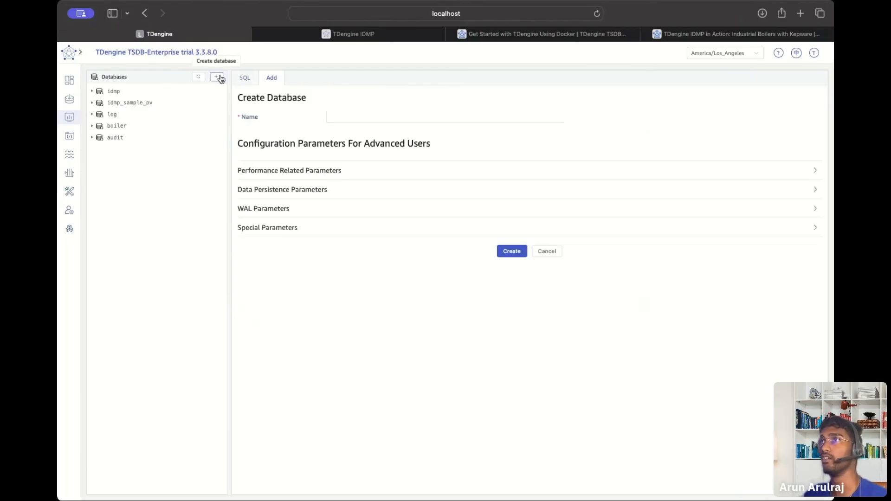
{"action": "left_click", "coordinate": [338, 113]}
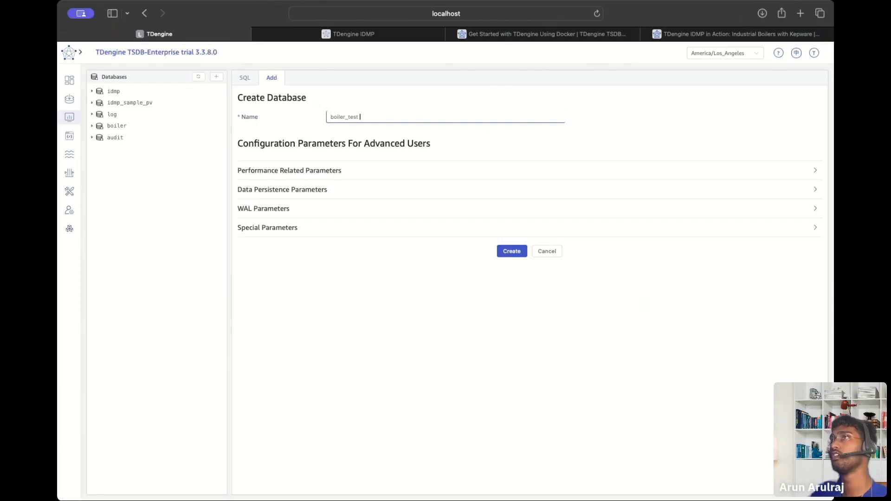
{"action": "left_click", "coordinate": [505, 252]}
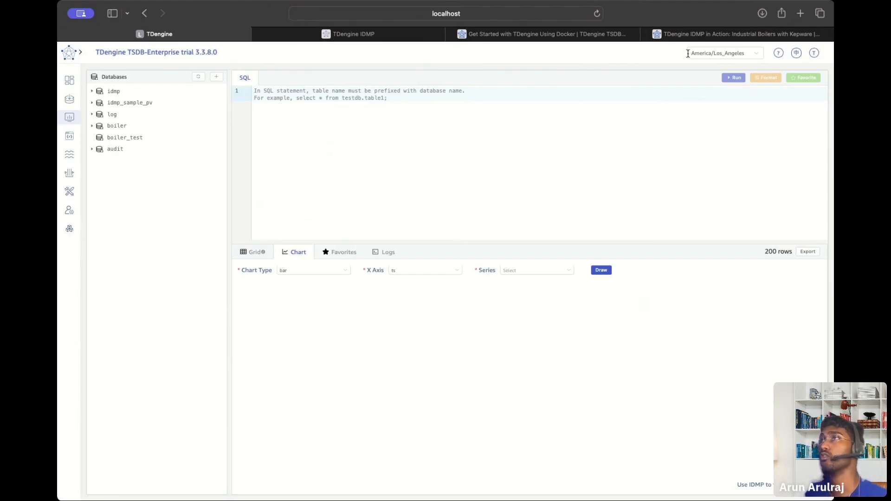
Scroll the tutorial article to step 2, creating the db_boiler database.
{"action": "left_click", "coordinate": [699, 34]}
{"action": "scroll", "coordinate": [328, 168], "scroll_direction": "down", "scroll_amount": 2}
{"action": "scroll", "coordinate": [327, 181], "scroll_direction": "down", "scroll_amount": 4}
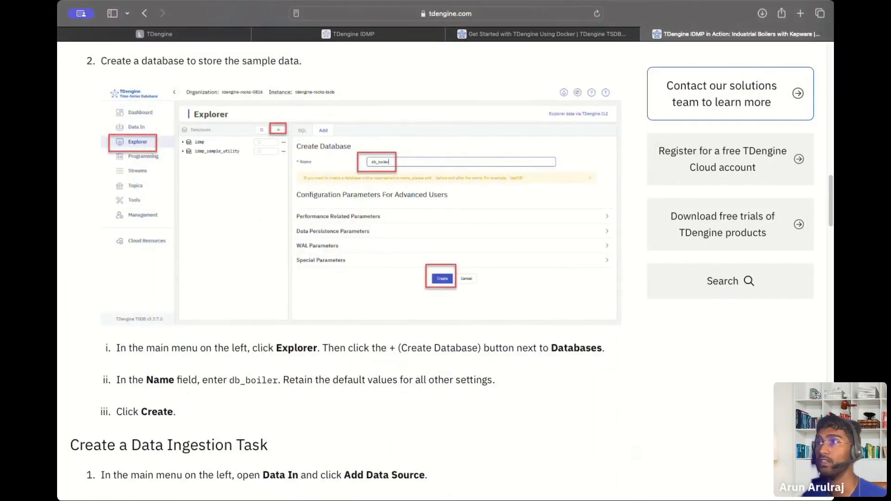
View the audit database's properties, then return to the SQL query view.
{"action": "scroll", "coordinate": [143, 253], "scroll_direction": "down", "scroll_amount": 3}
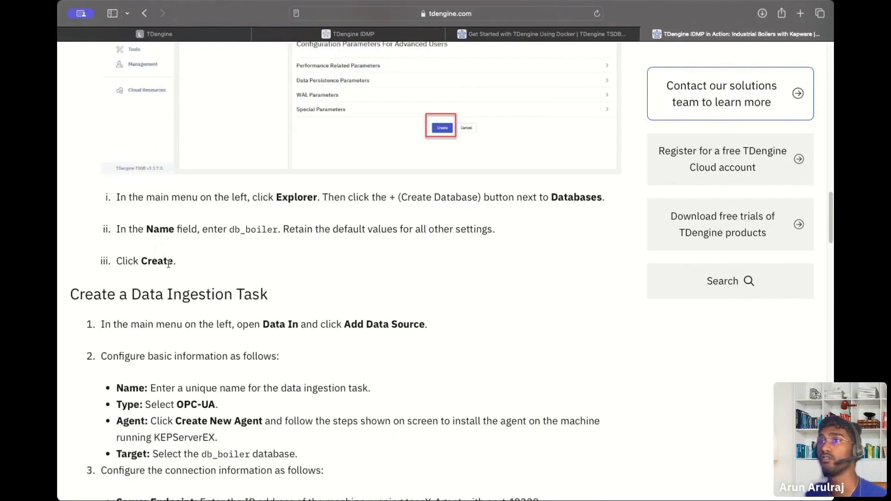
{"action": "left_click", "coordinate": [162, 36]}
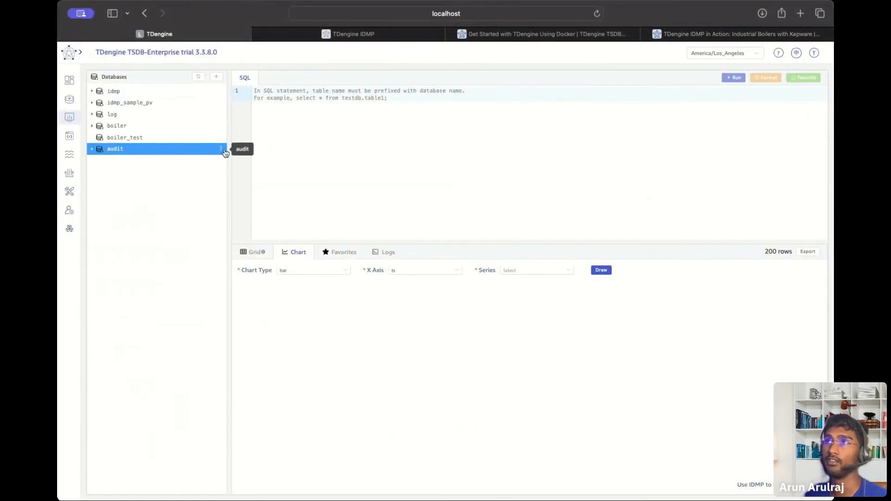
{"action": "left_click", "coordinate": [220, 149]}
{"action": "left_click", "coordinate": [217, 177]}
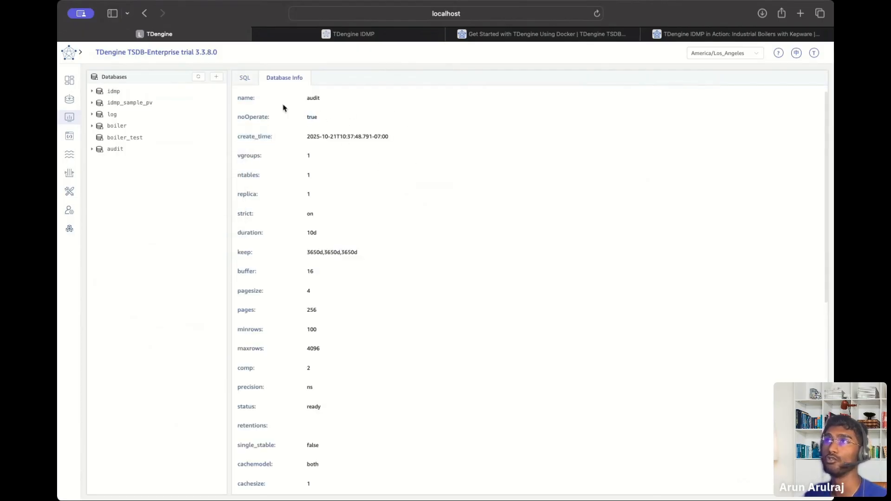
{"action": "left_click", "coordinate": [251, 85]}
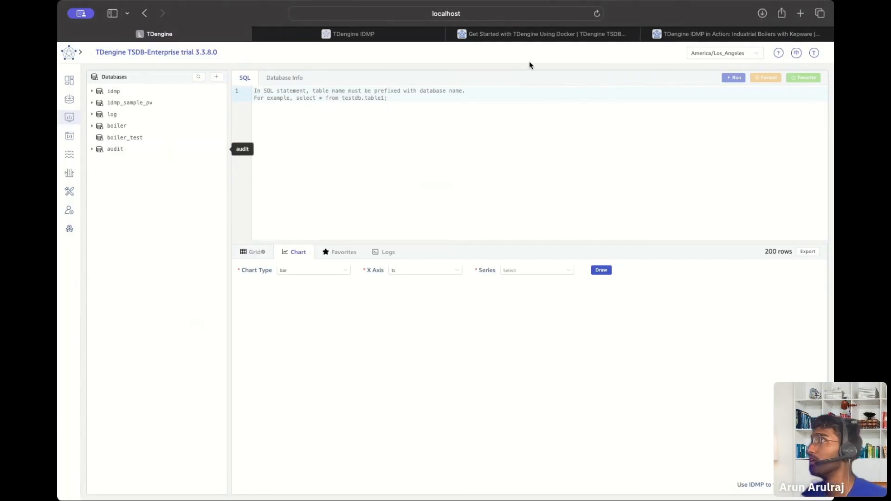
Glance at the Docker docs and tutorial article tabs, then return to the TDengine console.
{"action": "left_click", "coordinate": [547, 32]}
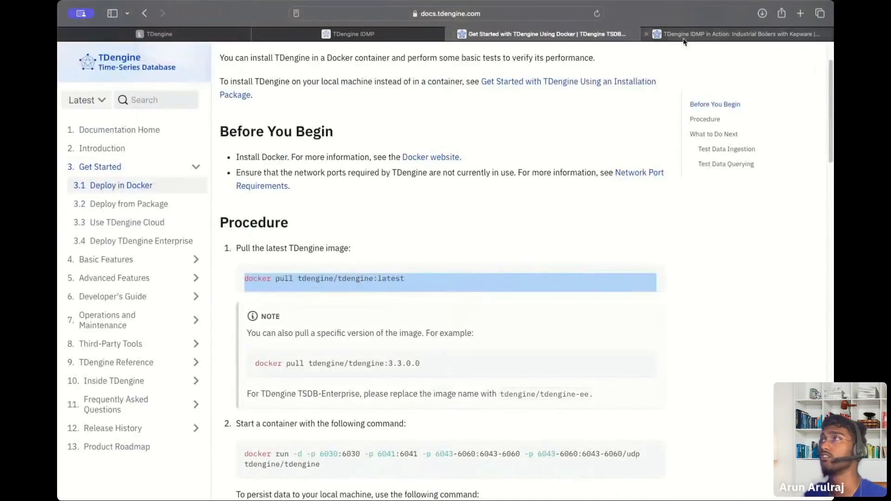
{"action": "left_click", "coordinate": [738, 34]}
{"action": "scroll", "coordinate": [274, 219], "scroll_direction": "up", "scroll_amount": 10}
{"action": "scroll", "coordinate": [274, 218], "scroll_direction": "up", "scroll_amount": 10}
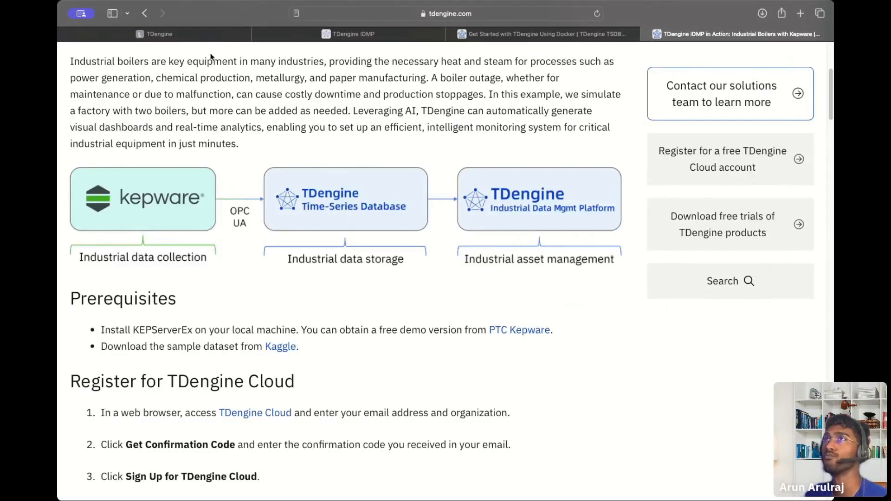
{"action": "left_click", "coordinate": [167, 33]}
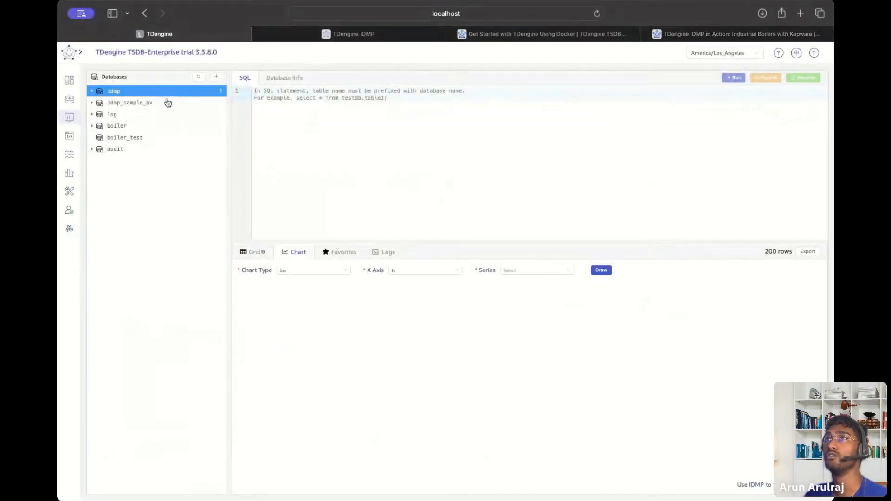
Open the Data In ingestion tasks page, checking the tutorial article along the way.
{"action": "left_click", "coordinate": [70, 99]}
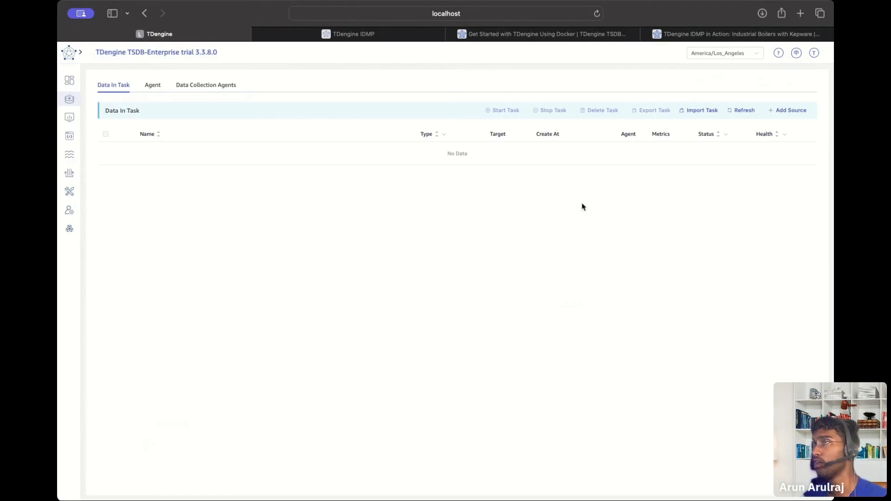
{"action": "left_click", "coordinate": [700, 39]}
{"action": "scroll", "coordinate": [420, 232], "scroll_direction": "down", "scroll_amount": 20}
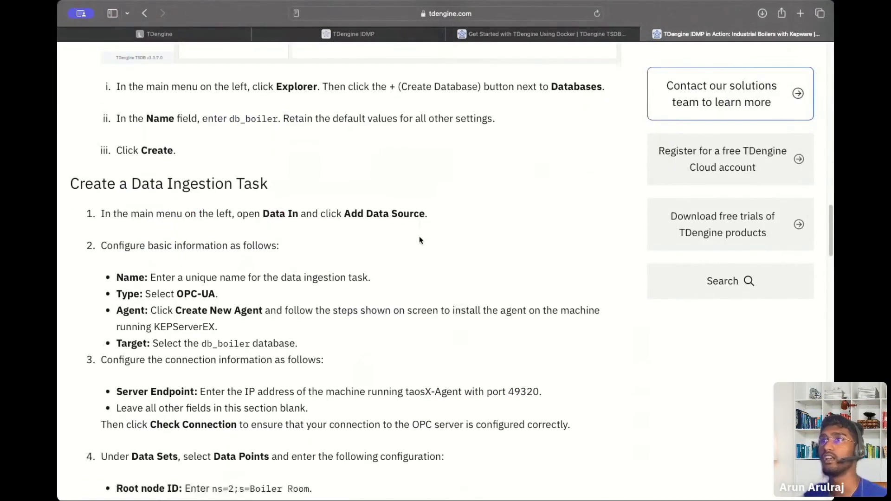
{"action": "left_click", "coordinate": [219, 36]}
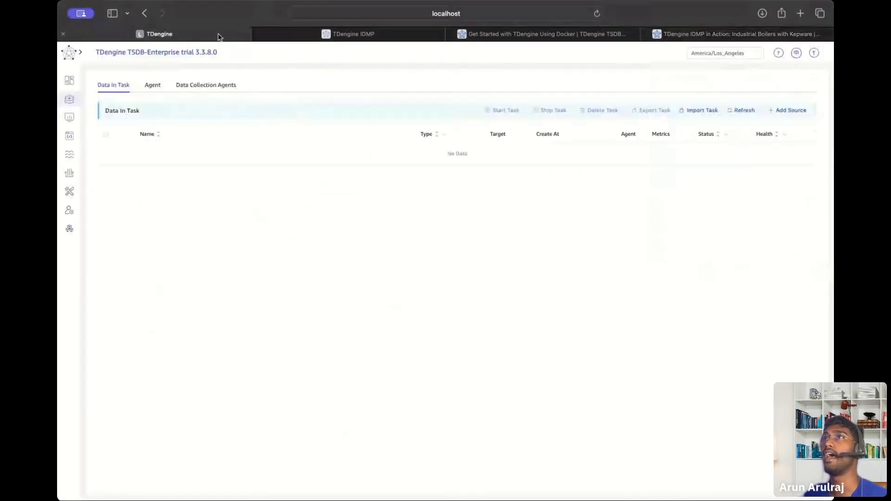
Add a new data source of type OPC-UA and detach the tutorial article into its own window.
{"action": "left_click", "coordinate": [778, 112]}
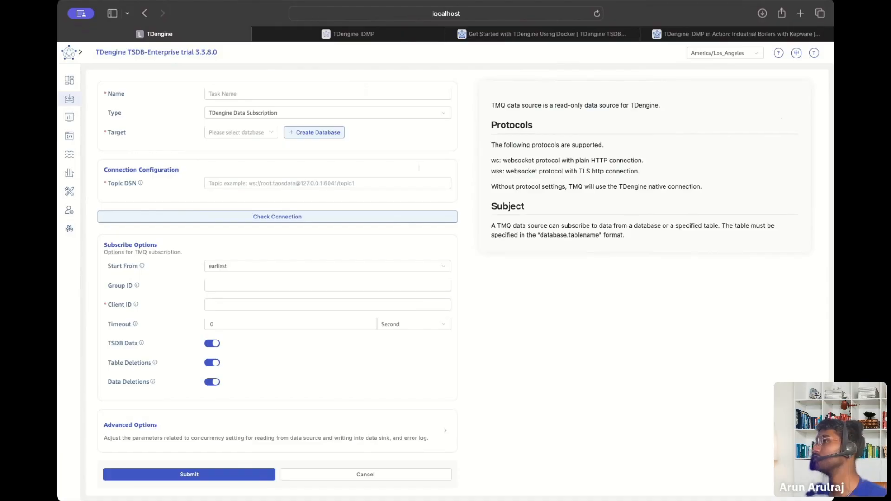
{"action": "left_click", "coordinate": [230, 115]}
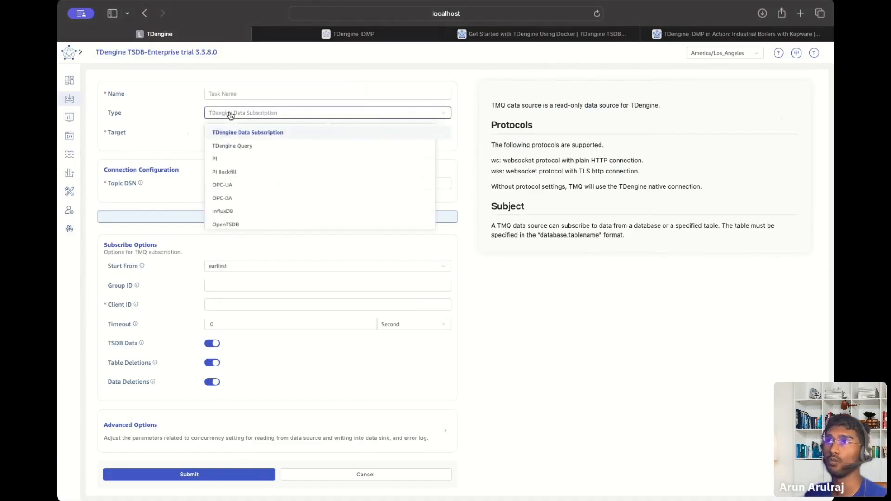
{"action": "left_click", "coordinate": [228, 187]}
{"action": "left_click", "coordinate": [719, 35]}
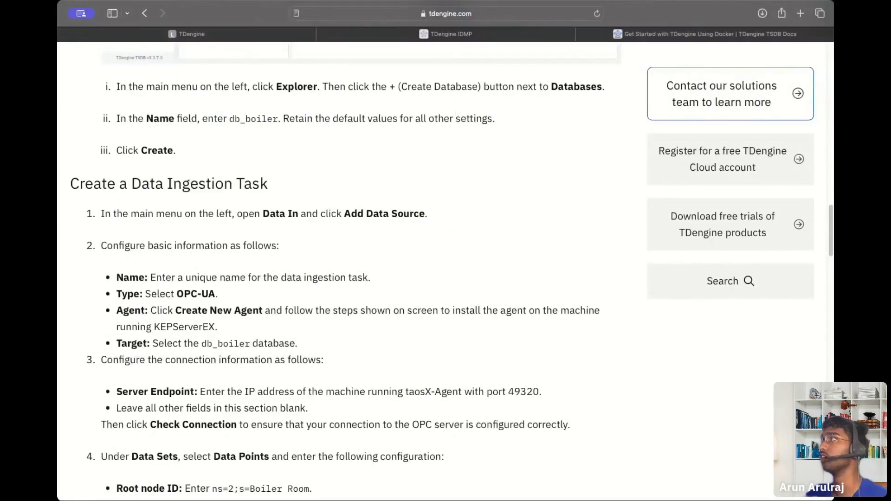
{"action": "left_click_drag", "start_coordinate": [720, 34], "coordinate": [720, 140]}
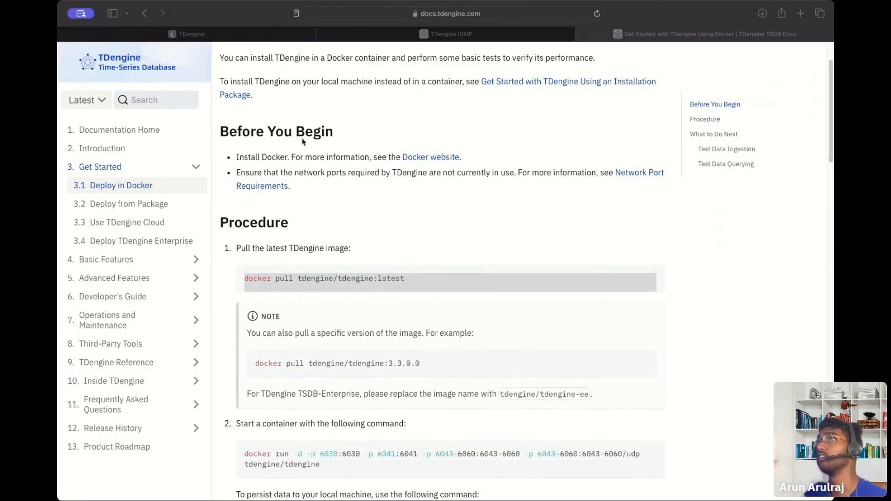
{"action": "left_click", "coordinate": [201, 33]}
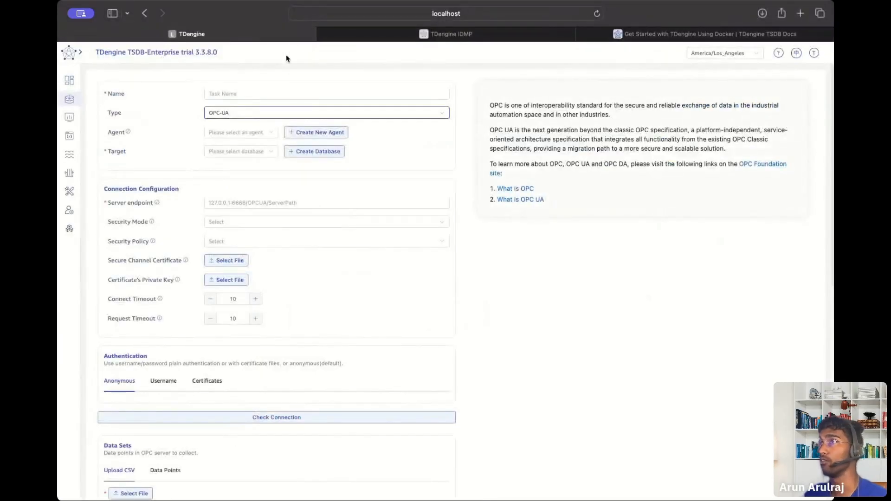
Start the Create New Agent wizard and read its installation instructions and version-check command.
{"action": "left_click", "coordinate": [246, 137]}
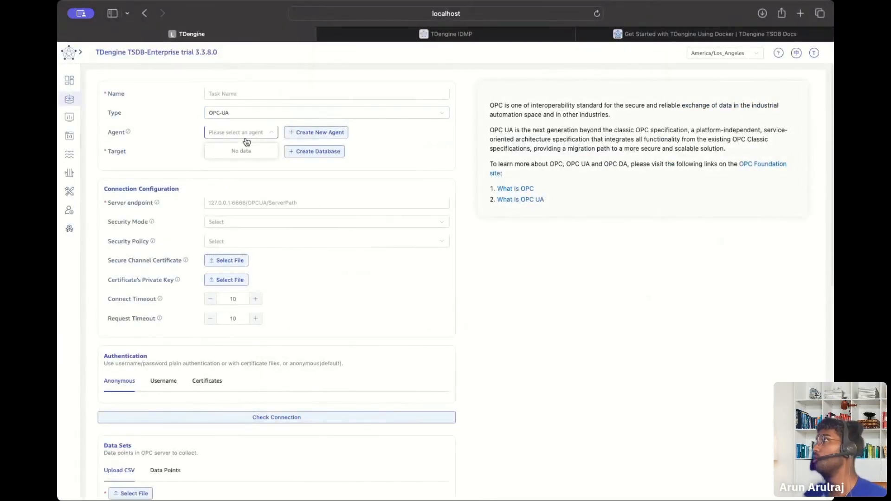
{"action": "left_click", "coordinate": [302, 133]}
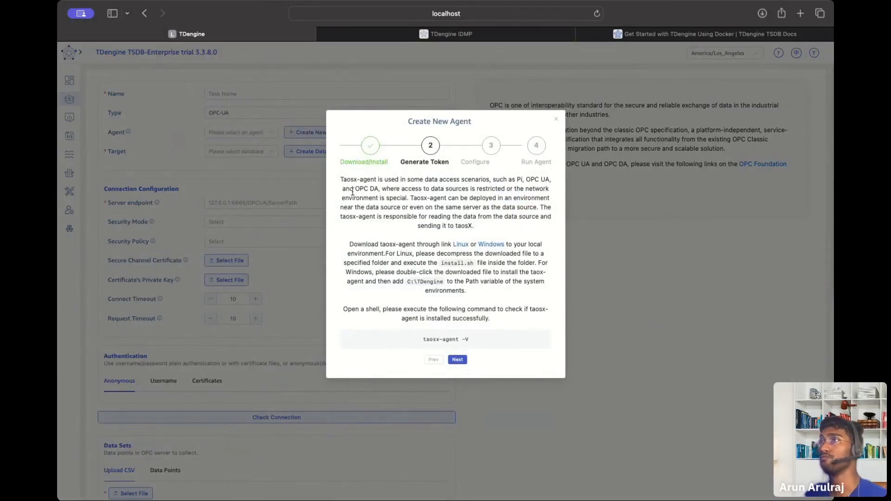
{"action": "left_click_drag", "start_coordinate": [344, 179], "coordinate": [510, 291]}
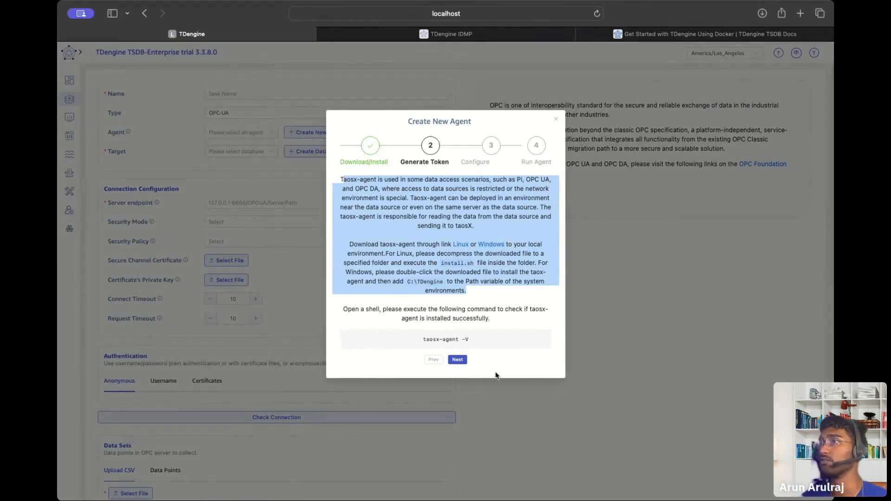
{"action": "left_click_drag", "start_coordinate": [488, 338], "coordinate": [410, 328]}
{"action": "left_click", "coordinate": [411, 234]}
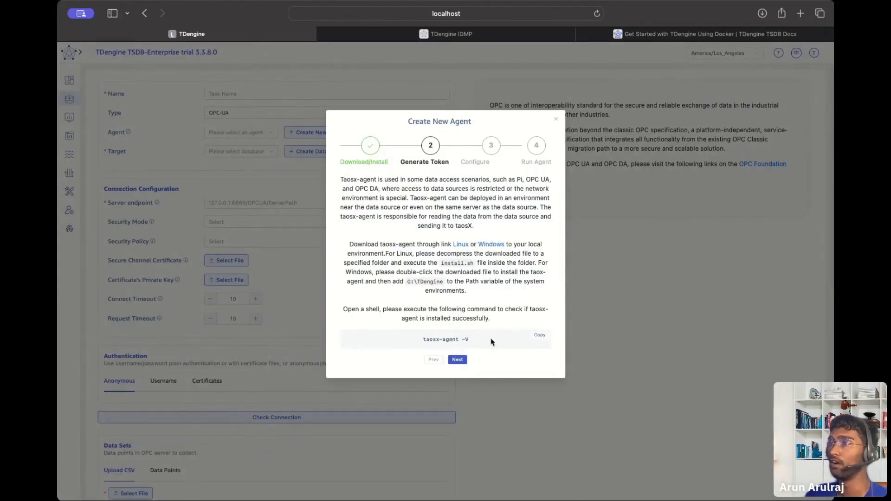
Advance the wizard to the naming step, close it without creating an agent, and list target databases.
{"action": "left_click", "coordinate": [463, 361]}
{"action": "left_click", "coordinate": [407, 207]}
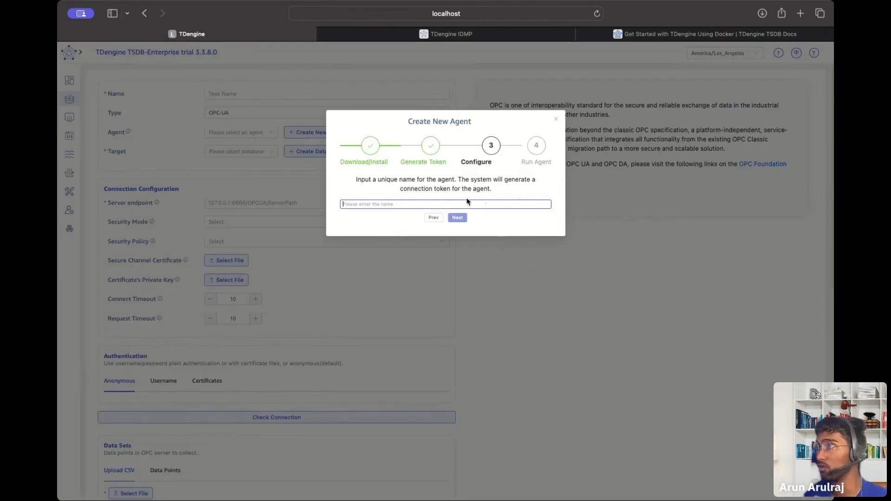
{"action": "left_click", "coordinate": [557, 119]}
{"action": "left_click", "coordinate": [234, 152]}
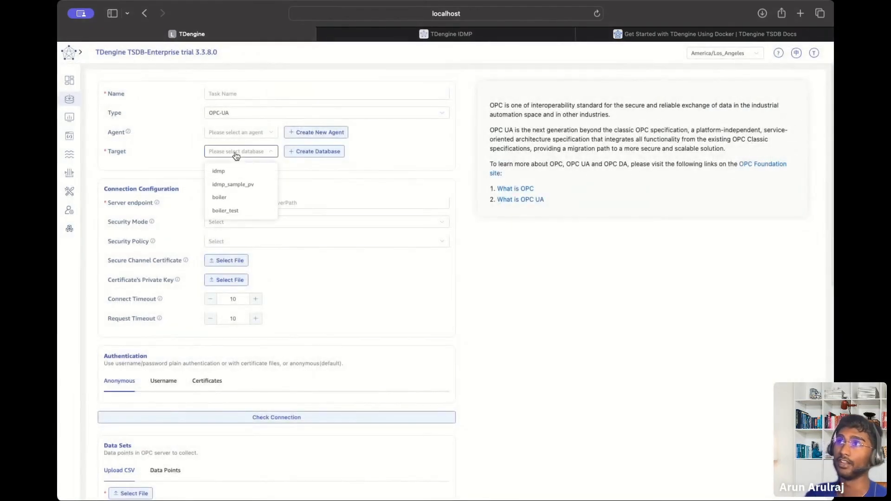
Set boiler_test as the OPC-UA task's target database, leaving the agent and server endpoint empty.
{"action": "left_click", "coordinate": [232, 212]}
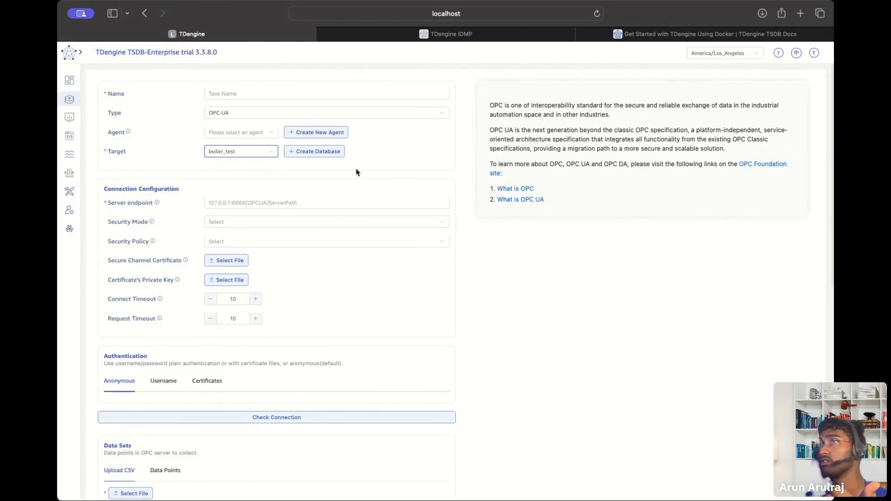
{"action": "left_click", "coordinate": [346, 132]}
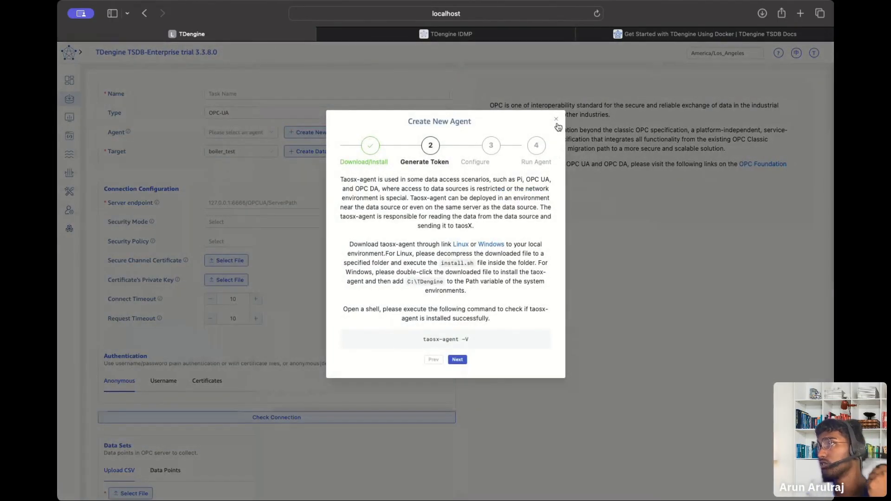
{"action": "left_click", "coordinate": [556, 120]}
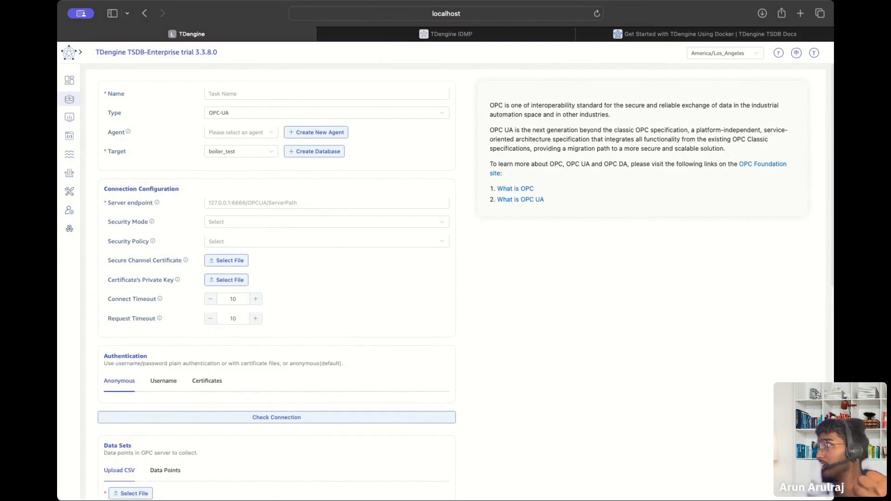
{"action": "left_click", "coordinate": [249, 200]}
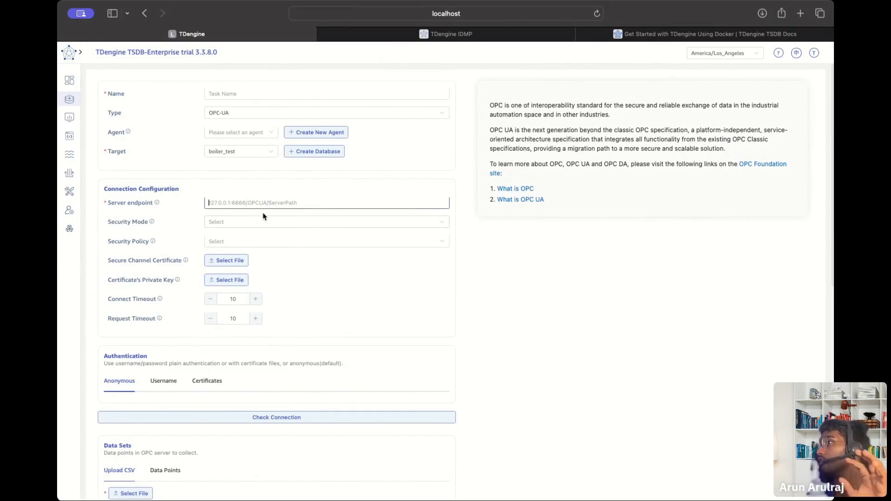
Run Check Connection against the OPC server, repeating the test.
{"action": "scroll", "coordinate": [325, 218], "scroll_direction": "down", "scroll_amount": 3}
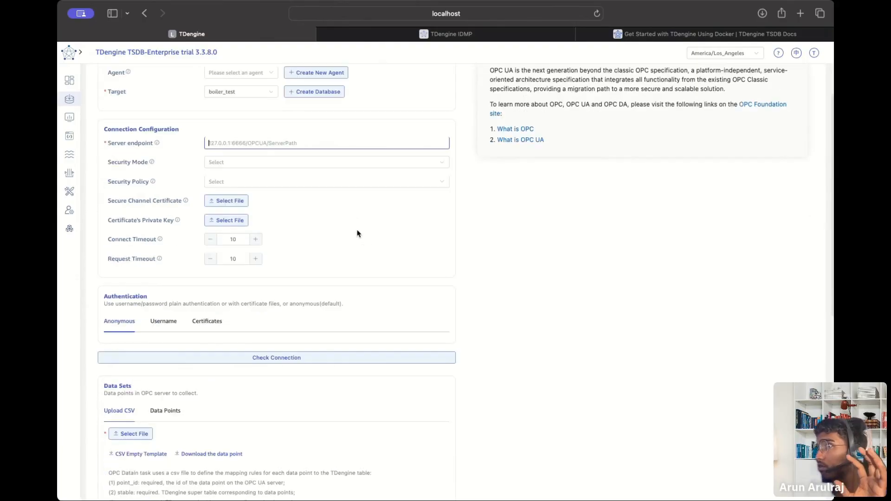
{"action": "left_click", "coordinate": [245, 362]}
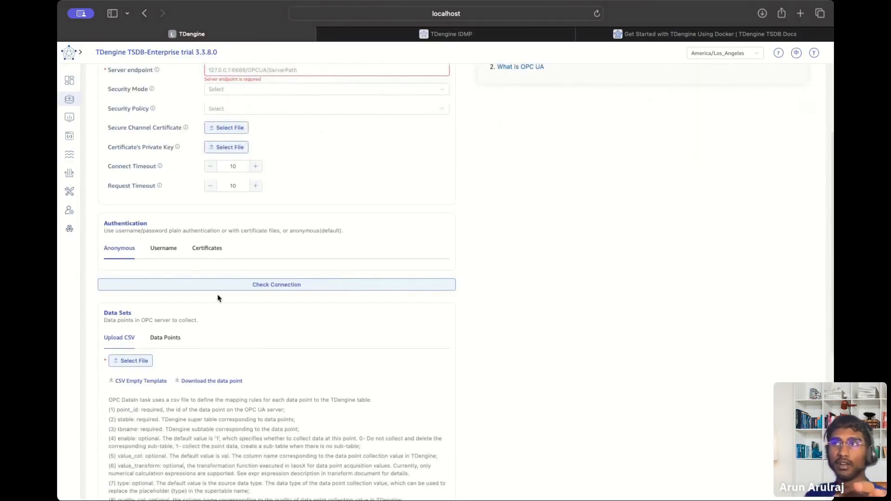
{"action": "left_click", "coordinate": [216, 289]}
{"action": "scroll", "coordinate": [278, 305], "scroll_direction": "down", "scroll_amount": 3}
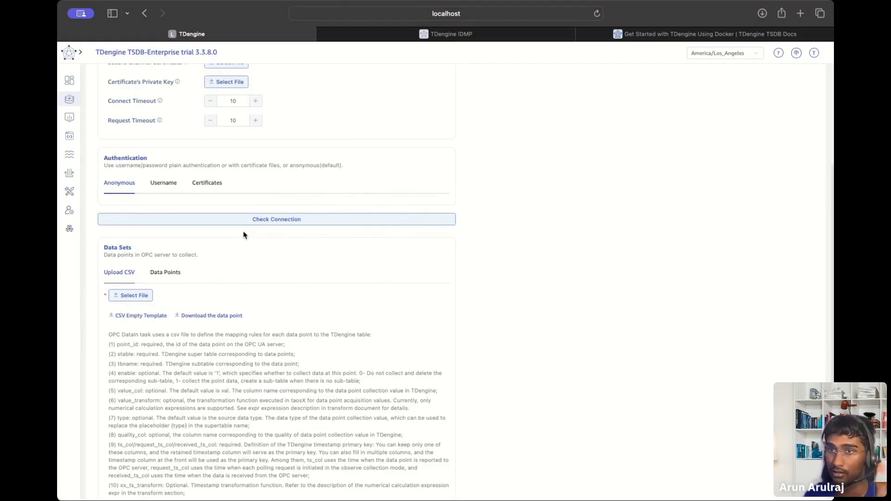
{"action": "left_click", "coordinate": [214, 224]}
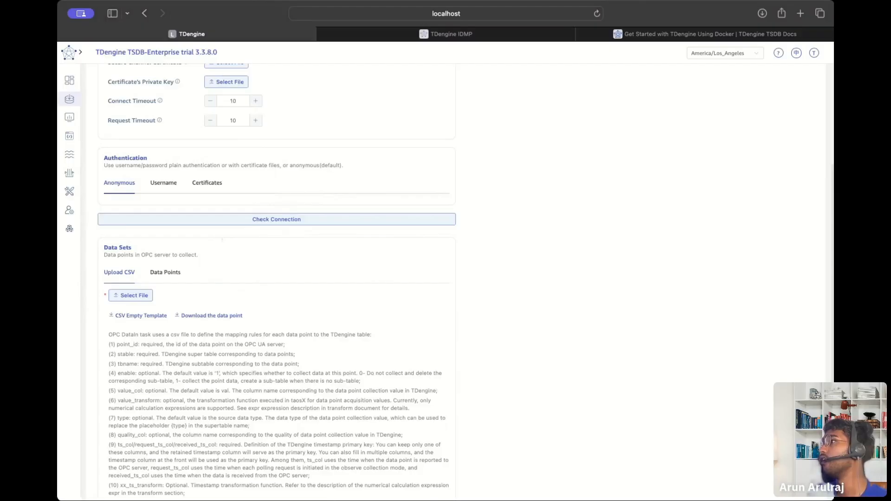
Show the Data Points mapping, with super table opc_{type} and table t_{ns}_{id}.
{"action": "scroll", "coordinate": [435, 296], "scroll_direction": "down", "scroll_amount": 5}
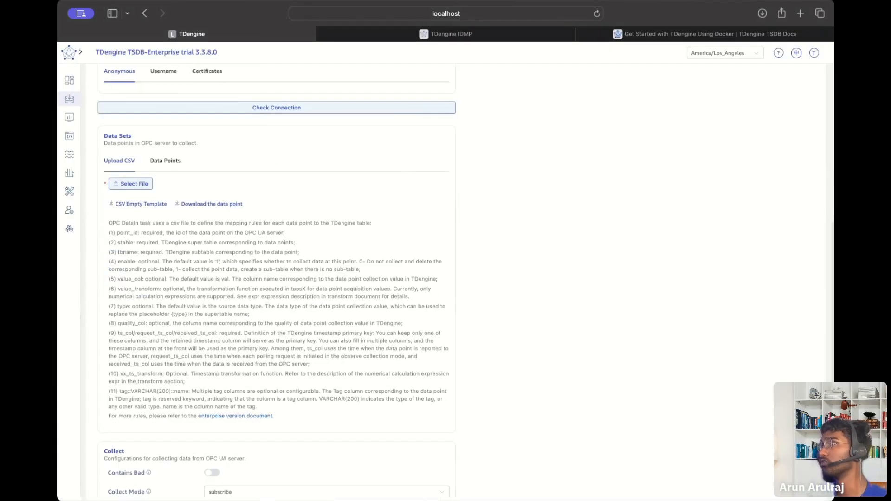
{"action": "scroll", "coordinate": [447, 226], "scroll_direction": "up", "scroll_amount": 4}
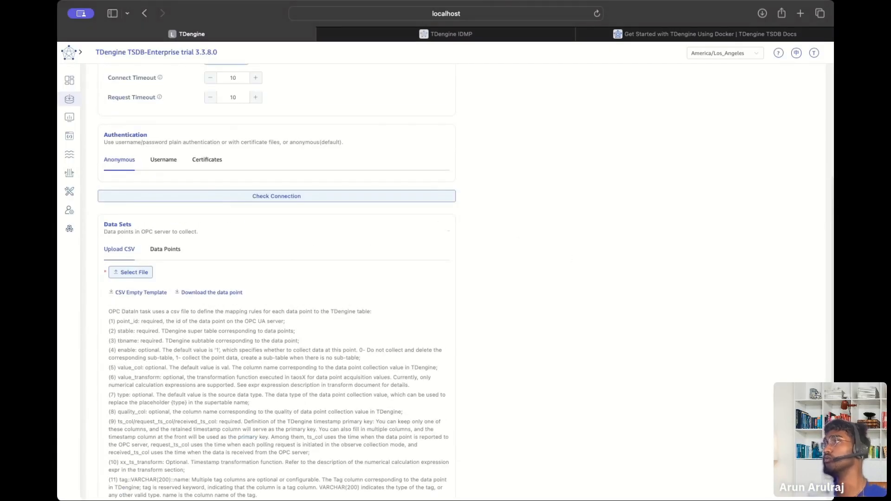
{"action": "scroll", "coordinate": [202, 236], "scroll_direction": "down", "scroll_amount": 9}
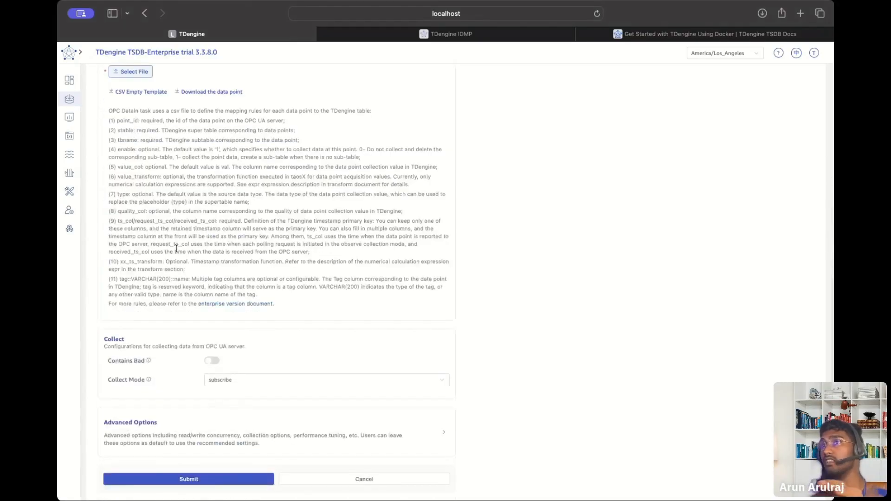
{"action": "scroll", "coordinate": [188, 145], "scroll_direction": "up", "scroll_amount": 2}
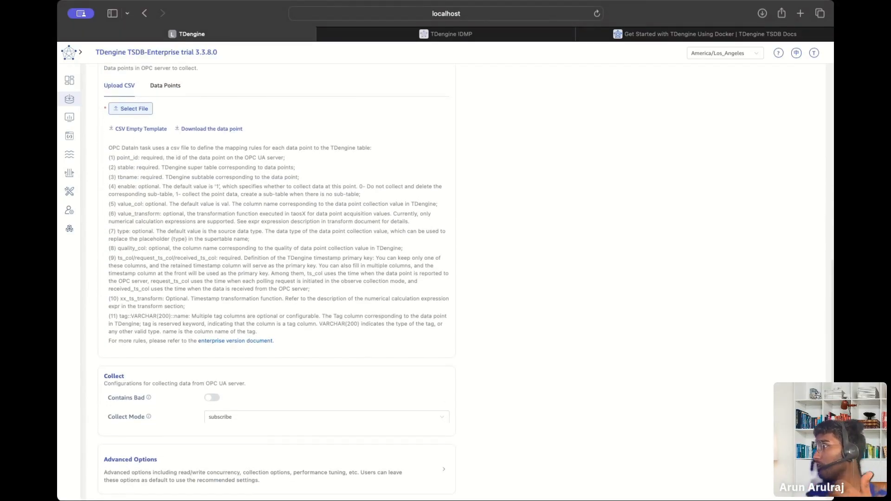
{"action": "scroll", "coordinate": [350, 196], "scroll_direction": "down", "scroll_amount": 2}
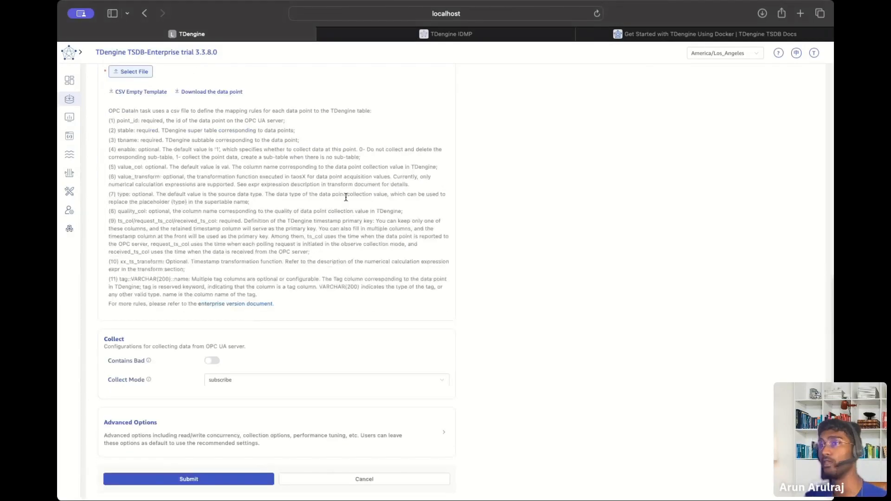
{"action": "scroll", "coordinate": [325, 169], "scroll_direction": "up", "scroll_amount": 8}
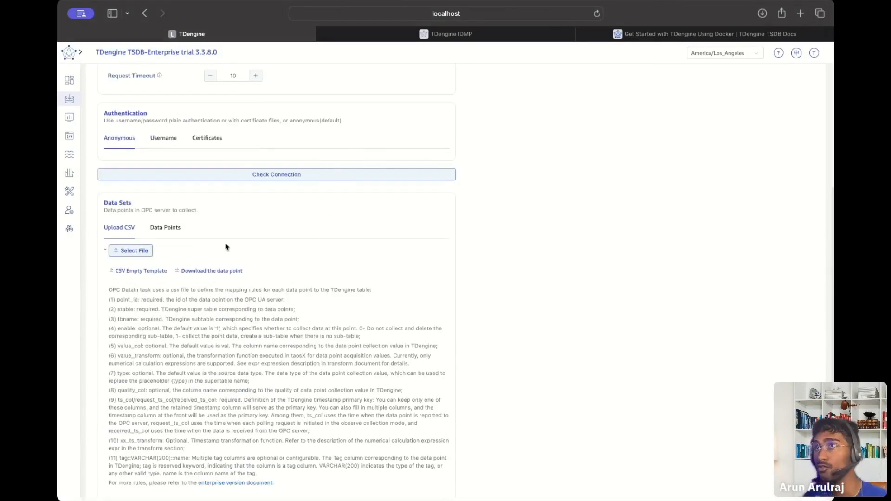
{"action": "left_click", "coordinate": [158, 230]}
{"action": "scroll", "coordinate": [155, 231], "scroll_direction": "up", "scroll_amount": 2}
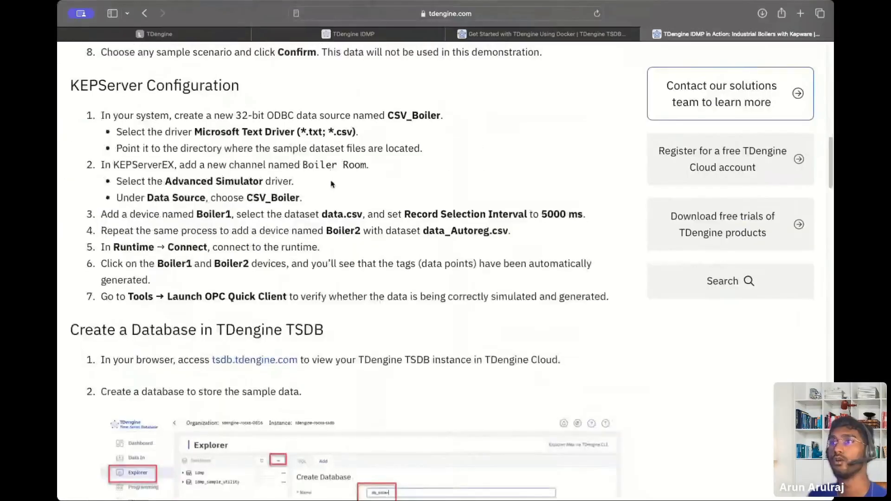
{"action": "scroll", "coordinate": [313, 288], "scroll_direction": "down", "scroll_amount": 10}
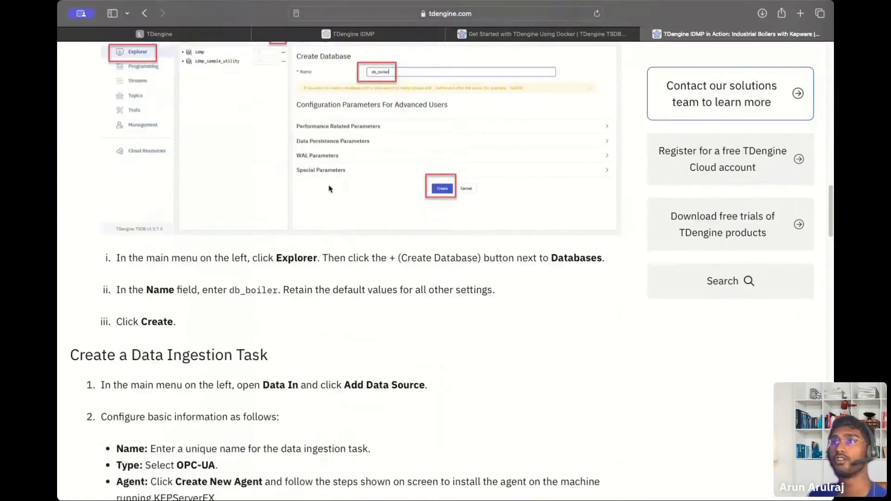
{"action": "scroll", "coordinate": [312, 288], "scroll_direction": "down", "scroll_amount": 5}
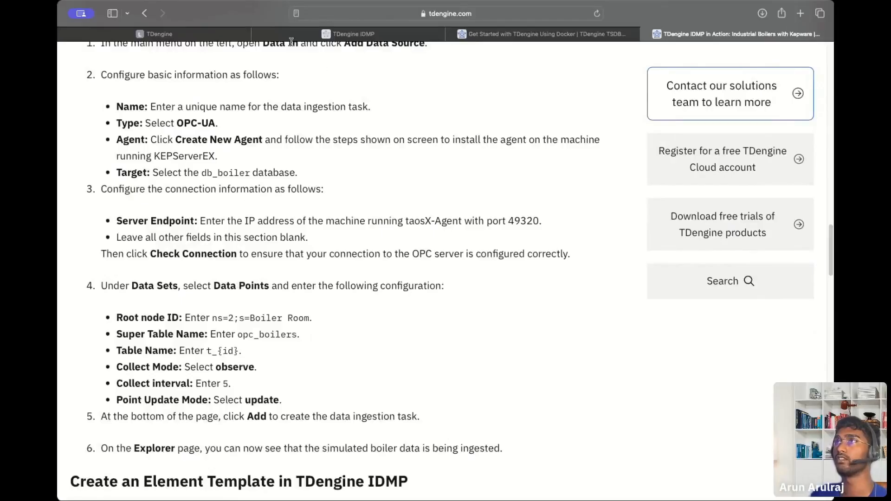
{"action": "left_click", "coordinate": [204, 35]}
{"action": "scroll", "coordinate": [200, 204], "scroll_direction": "down", "scroll_amount": 5}
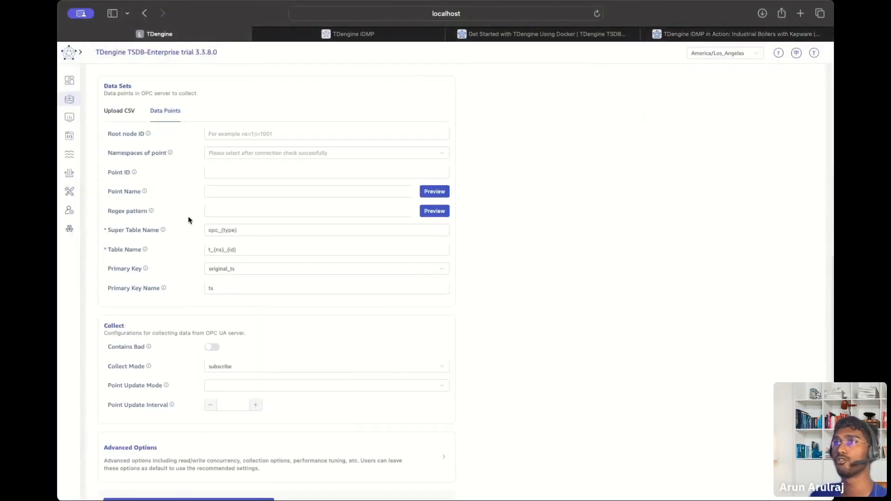
{"action": "left_click", "coordinate": [713, 41]}
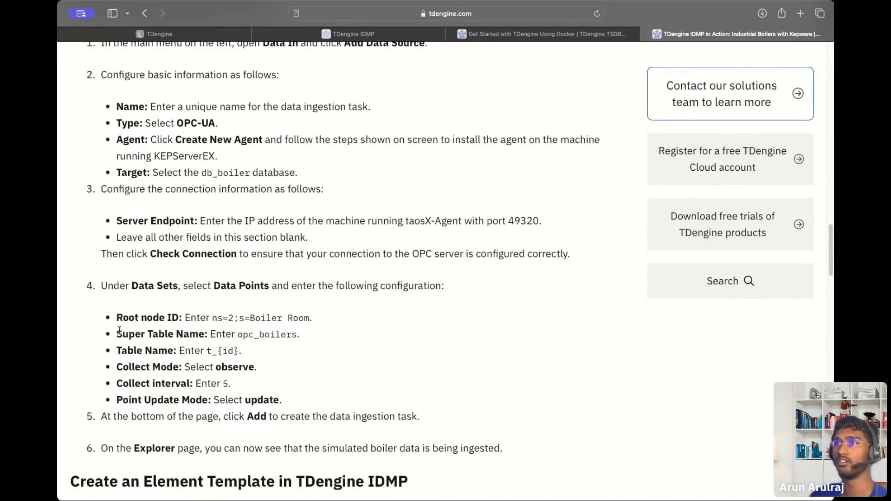
{"action": "left_click_drag", "start_coordinate": [119, 332], "coordinate": [75, 313]}
{"action": "left_click", "coordinate": [246, 404]}
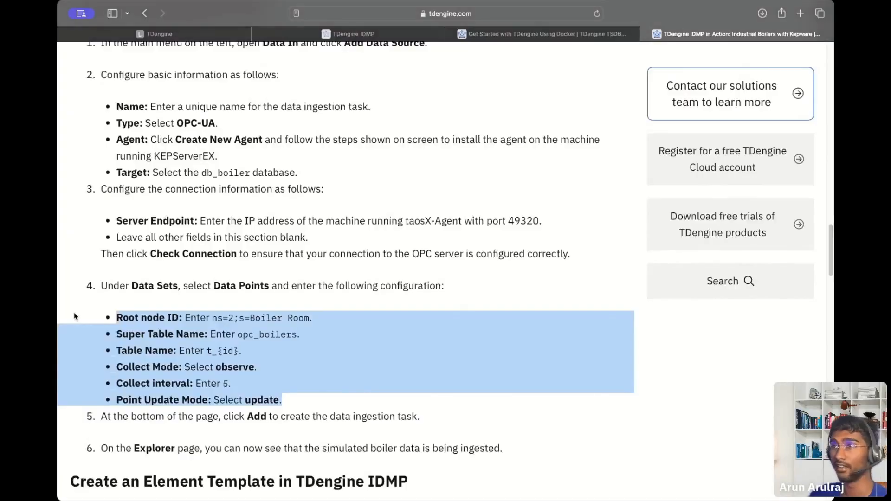
{"action": "left_click", "coordinate": [103, 321]}
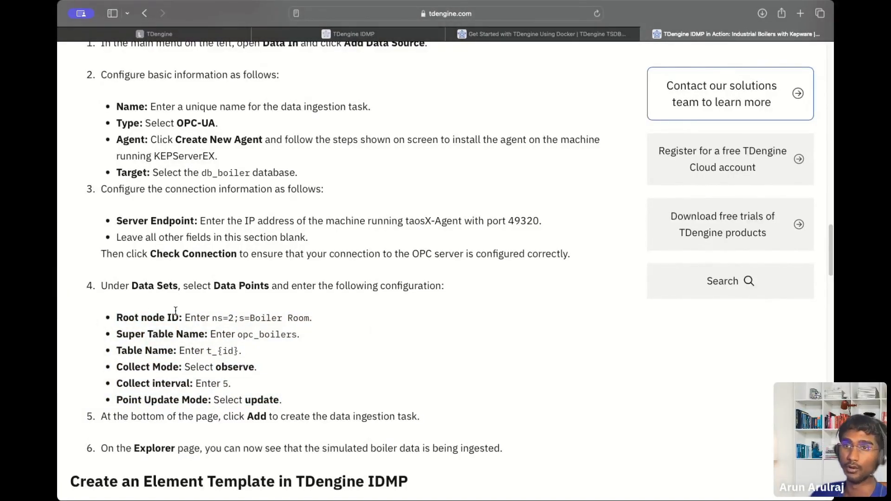
{"action": "left_click_drag", "start_coordinate": [295, 398], "coordinate": [102, 317]}
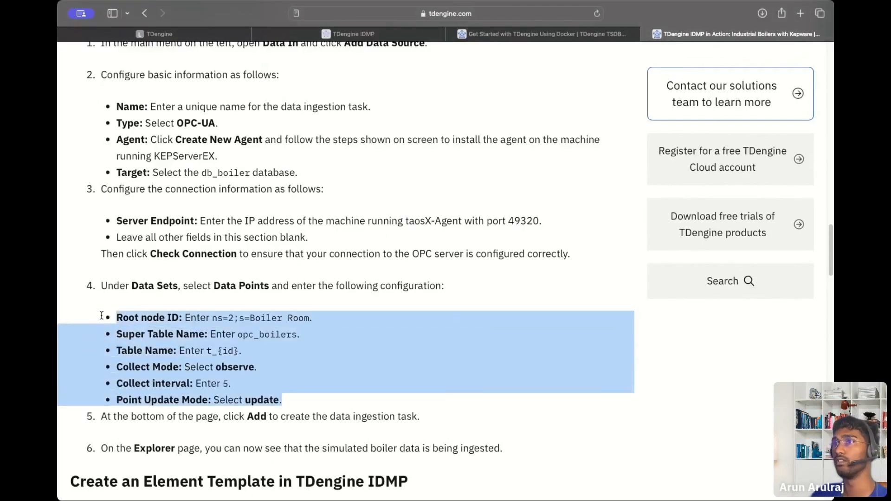
{"action": "scroll", "coordinate": [250, 333], "scroll_direction": "down", "scroll_amount": 3}
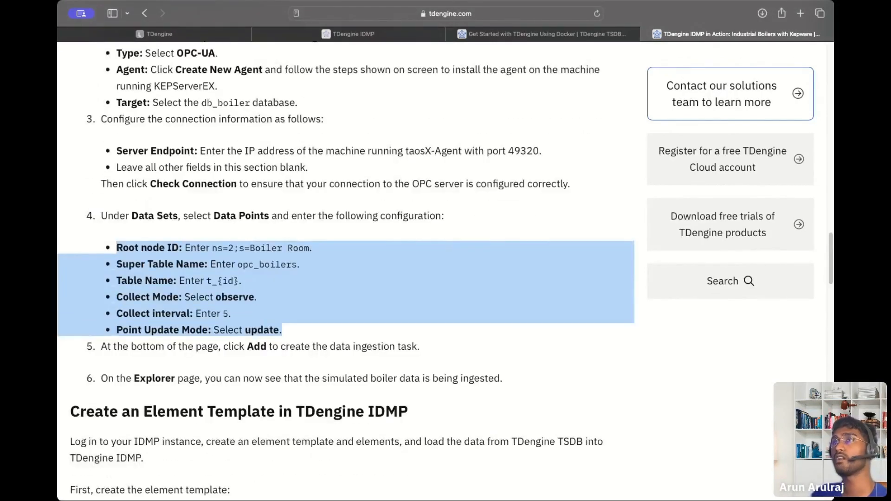
{"action": "left_click", "coordinate": [183, 34]}
{"action": "scroll", "coordinate": [351, 312], "scroll_direction": "down", "scroll_amount": 1}
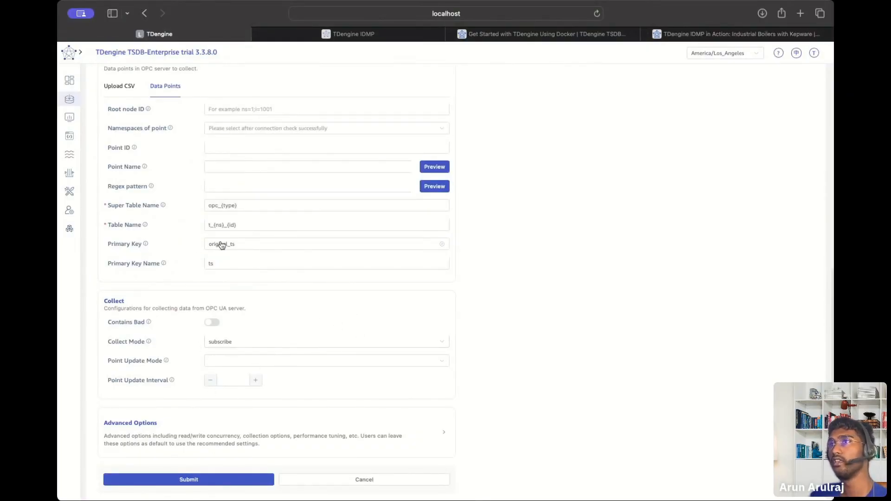
{"action": "scroll", "coordinate": [228, 246], "scroll_direction": "up", "scroll_amount": 3}
{"action": "scroll", "coordinate": [271, 278], "scroll_direction": "down", "scroll_amount": 3}
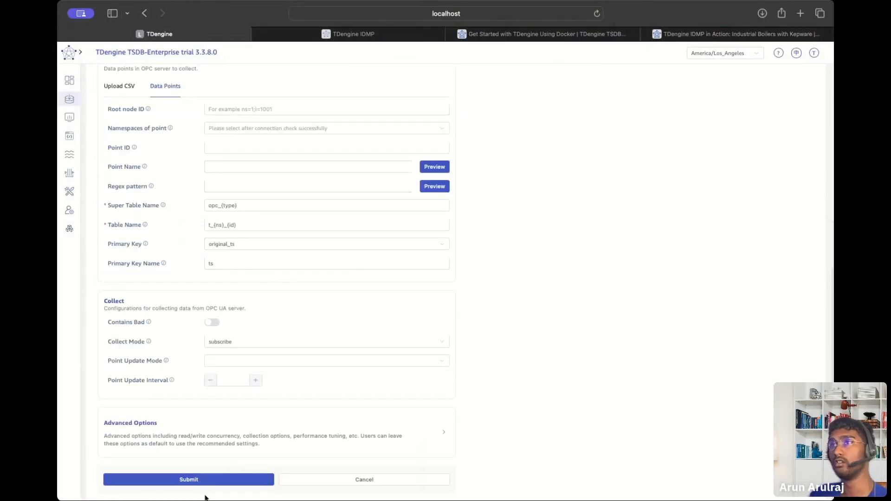
{"action": "left_click", "coordinate": [705, 34]}
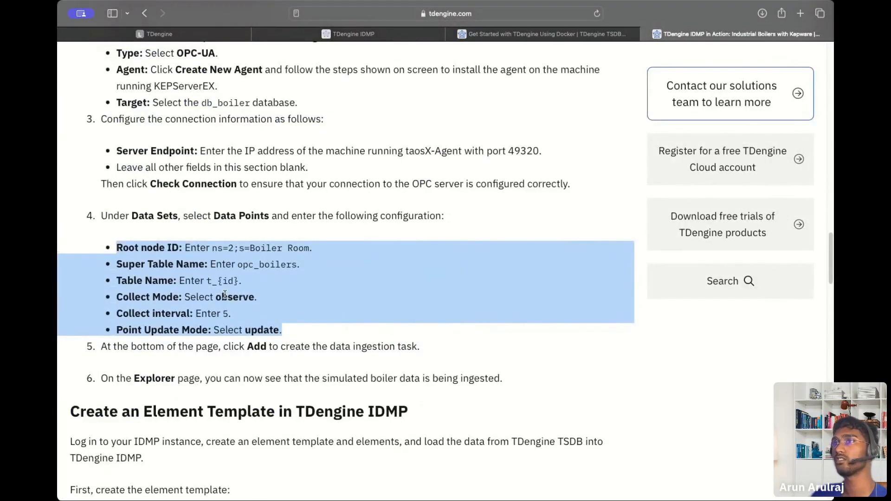
{"action": "scroll", "coordinate": [225, 295], "scroll_direction": "down", "scroll_amount": 2}
{"action": "left_click", "coordinate": [184, 34]}
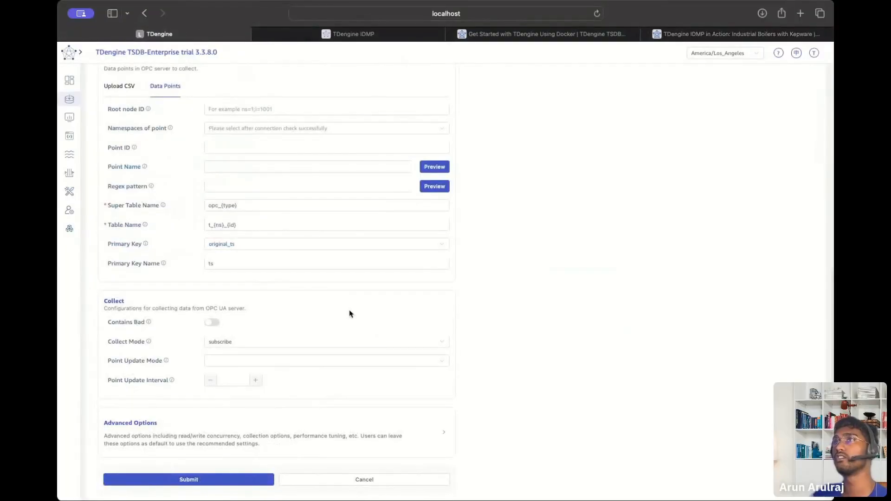
{"action": "scroll", "coordinate": [351, 314], "scroll_direction": "up", "scroll_amount": 8}
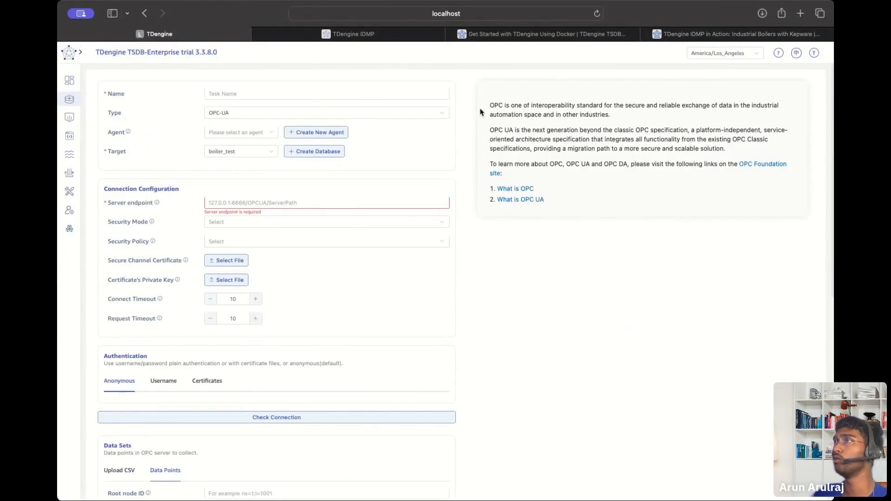
Visit the OPC Foundation site, then cancel the new OPC UA data source form.
{"action": "left_click_drag", "start_coordinate": [482, 106], "coordinate": [600, 205]}
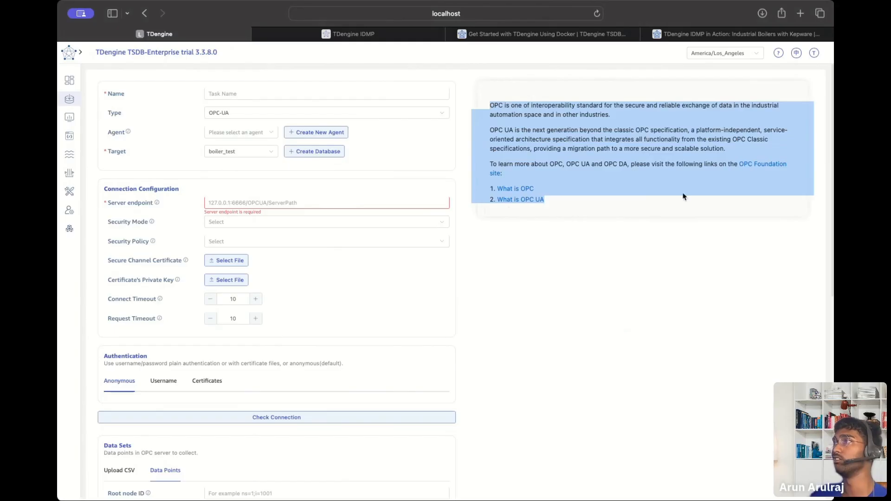
{"action": "left_click", "coordinate": [748, 169]}
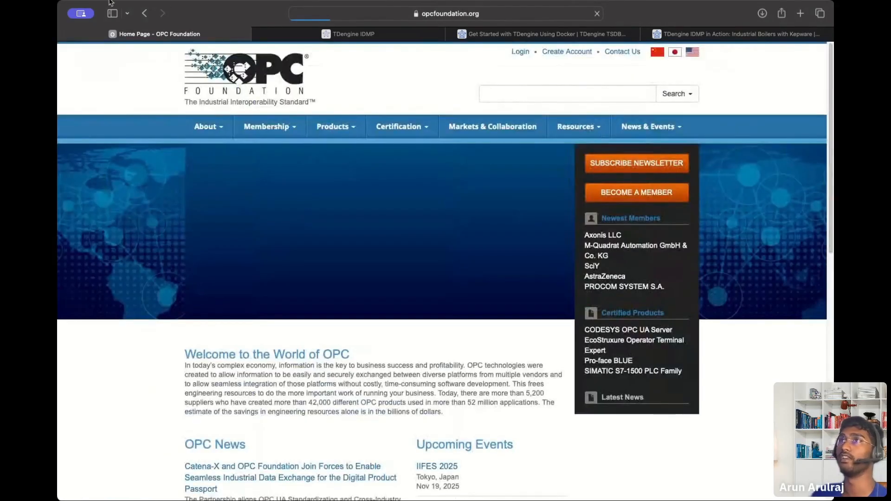
{"action": "left_click", "coordinate": [146, 14]}
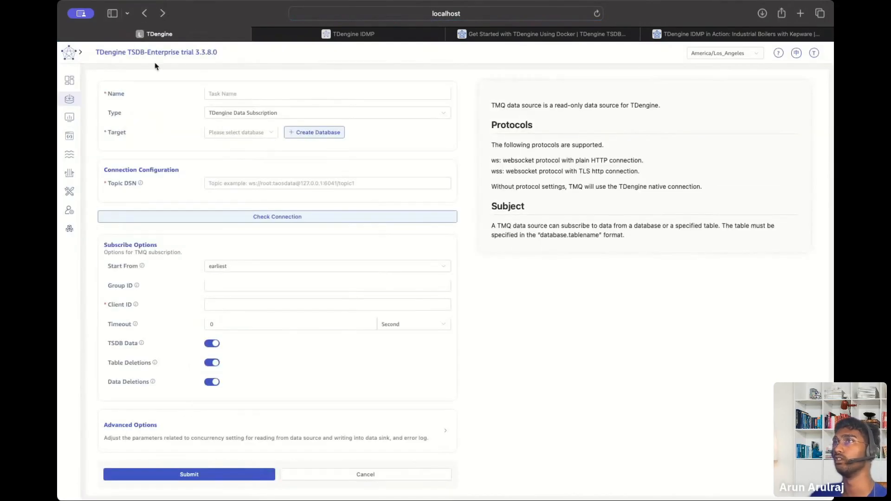
{"action": "left_click", "coordinate": [381, 478]}
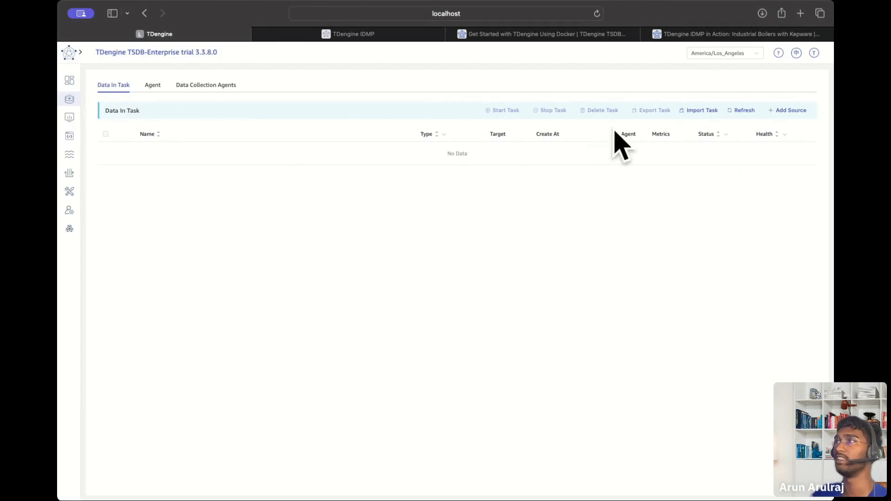
Glance at the IDMP panels tab and the Docker getting-started documentation.
{"action": "left_click", "coordinate": [407, 34]}
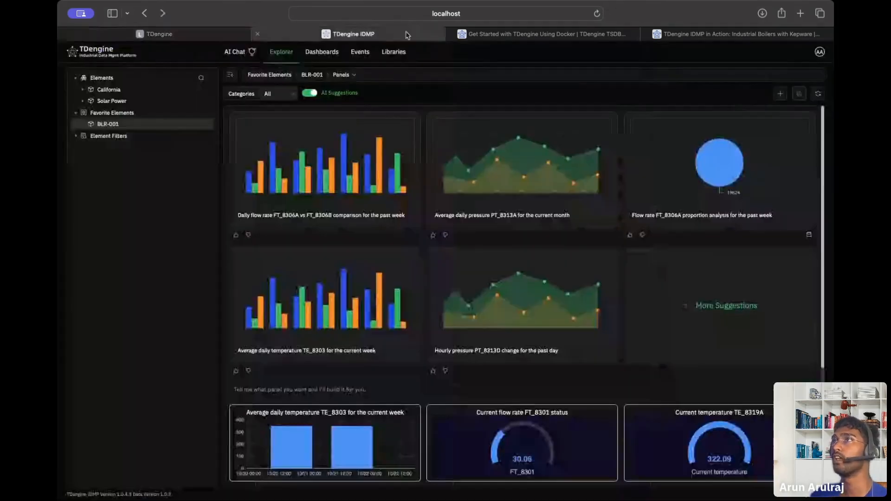
{"action": "left_click", "coordinate": [200, 34]}
{"action": "left_click", "coordinate": [620, 35]}
{"action": "scroll", "coordinate": [479, 163], "scroll_direction": "down", "scroll_amount": 15}
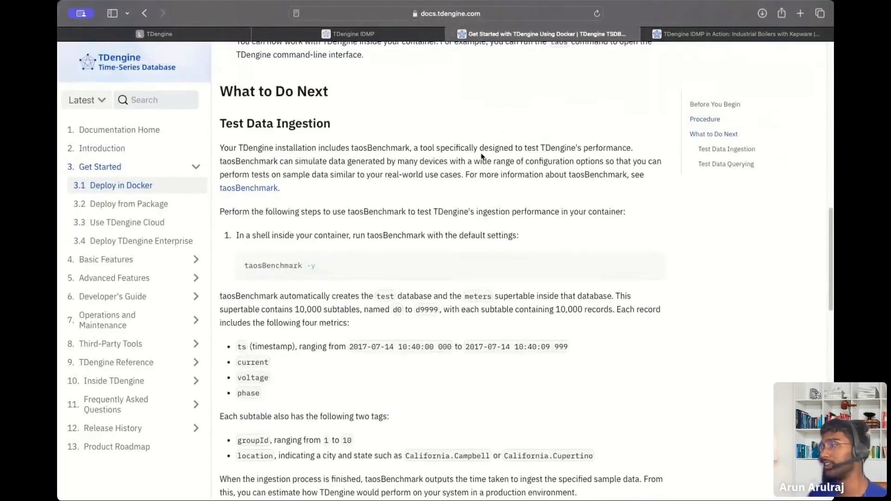
{"action": "scroll", "coordinate": [481, 153], "scroll_direction": "up", "scroll_amount": 10}
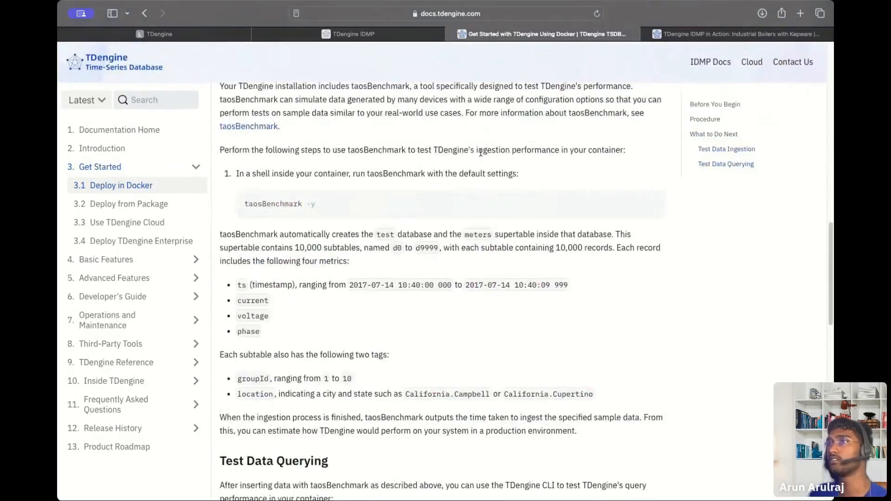
Scroll the IDMP in Action article's Data Sets and Element Template steps, then return to Data In Task.
{"action": "left_click", "coordinate": [695, 34]}
{"action": "scroll", "coordinate": [419, 247], "scroll_direction": "down", "scroll_amount": 5}
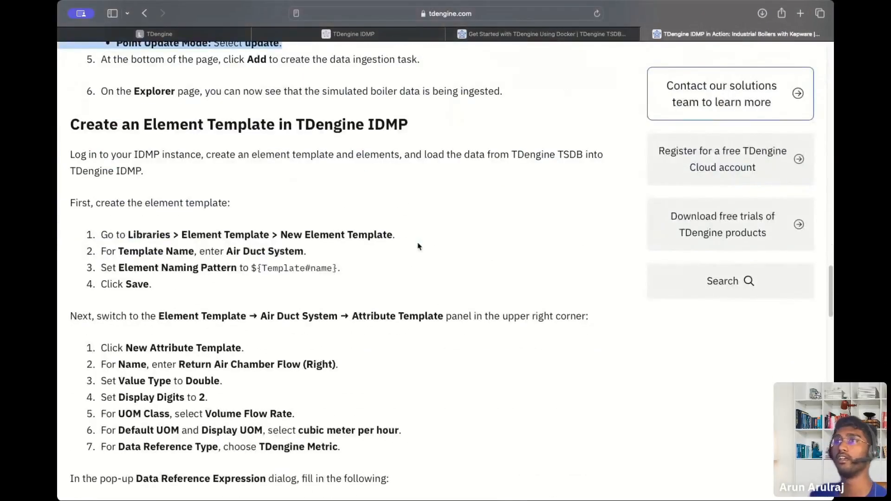
{"action": "scroll", "coordinate": [419, 247], "scroll_direction": "up", "scroll_amount": 7}
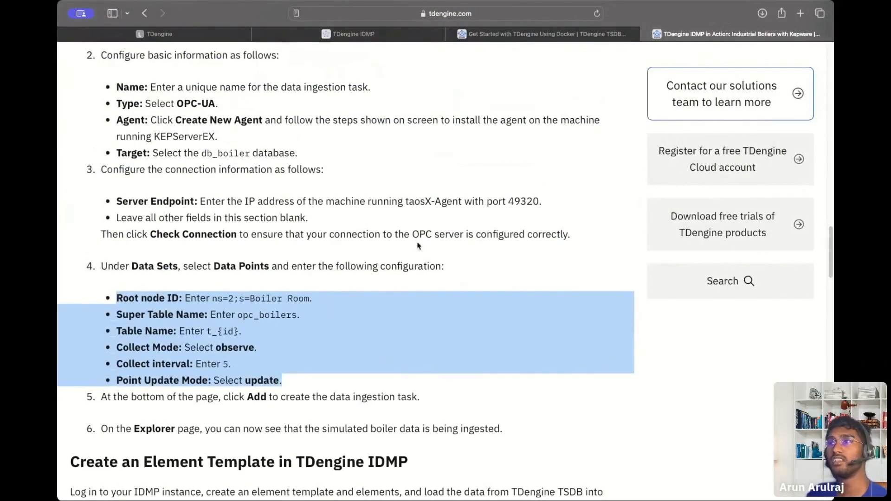
{"action": "left_click", "coordinate": [156, 35]}
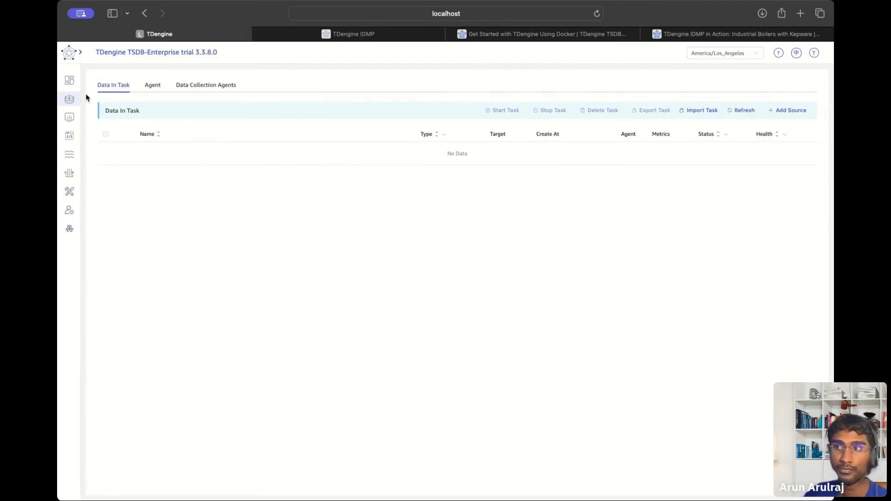
In Data Explorer, expand boiler > boiler_ops and load 200 rows of BLR-001 data.
{"action": "left_click", "coordinate": [69, 118]}
{"action": "left_click", "coordinate": [101, 127]}
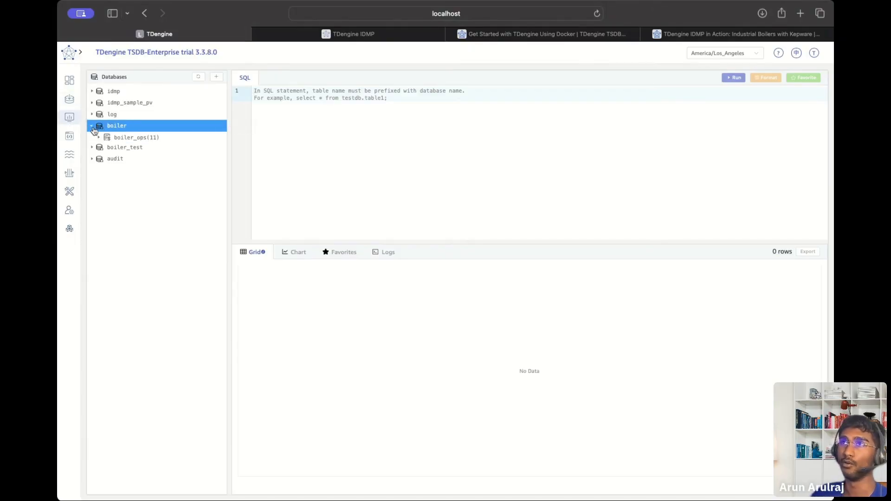
{"action": "left_click", "coordinate": [101, 138]}
{"action": "left_click", "coordinate": [108, 159]}
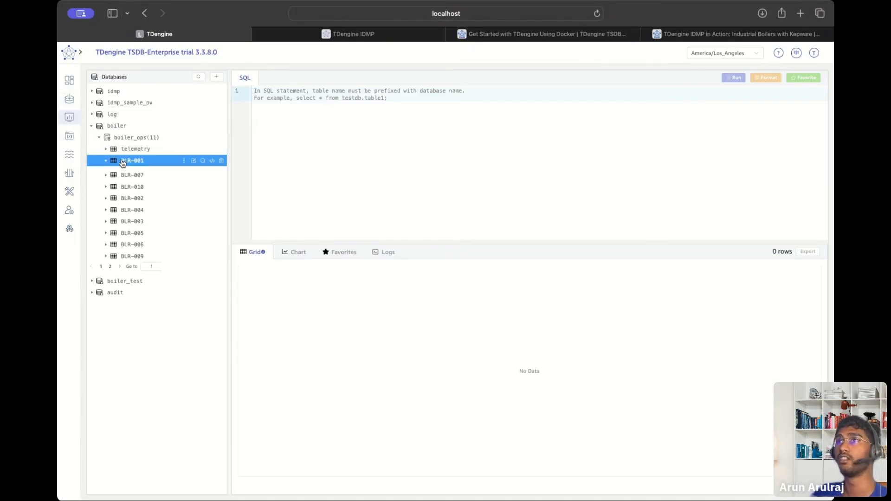
{"action": "scroll", "coordinate": [445, 304], "scroll_direction": "down", "scroll_amount": 5}
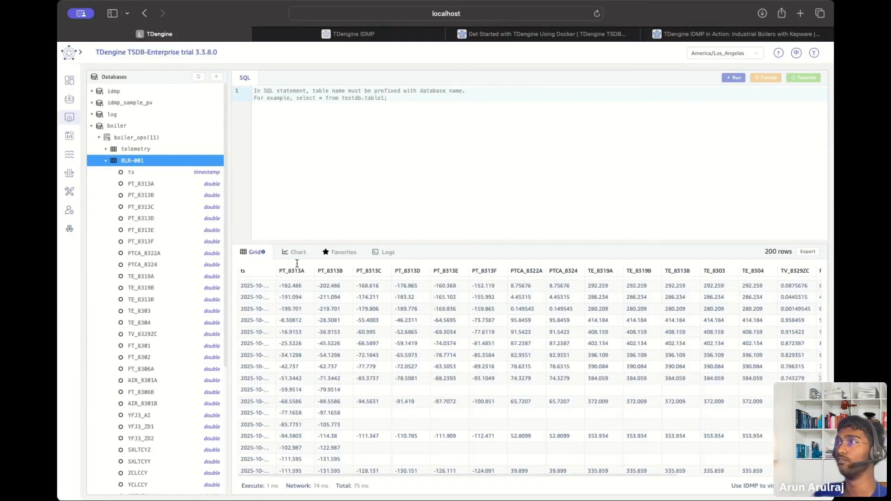
Widen the database tree and collapse BLR-001 to reveal tables BLR-001 to BLR-010.
{"action": "left_click_drag", "start_coordinate": [230, 274], "coordinate": [318, 275]}
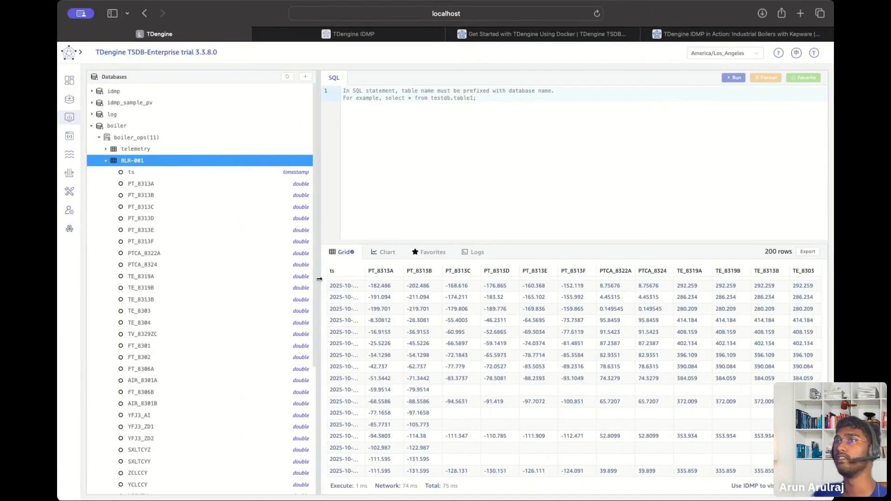
{"action": "left_click", "coordinate": [107, 161]}
{"action": "left_click", "coordinate": [106, 161]}
{"action": "left_click", "coordinate": [107, 161]}
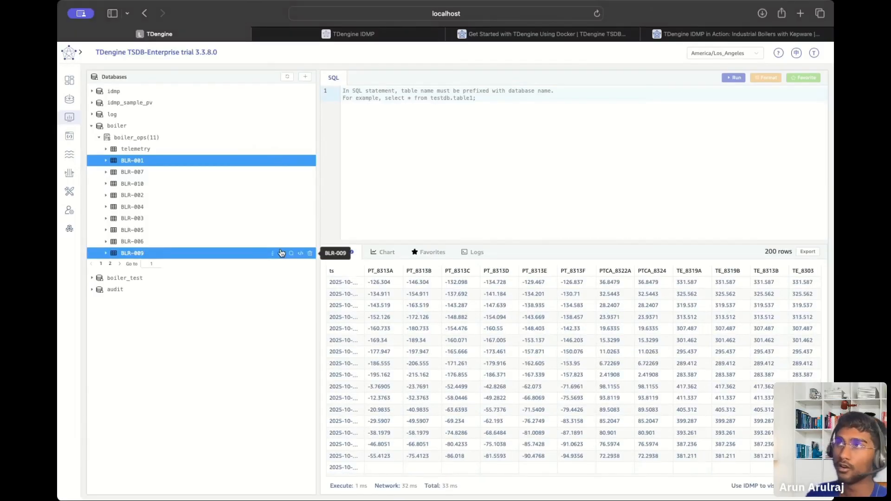
Read the IDMP in Action article's introduction, then expand the idmp database's virtual super tables.
{"action": "left_click", "coordinate": [354, 33]}
{"action": "left_click", "coordinate": [548, 34]}
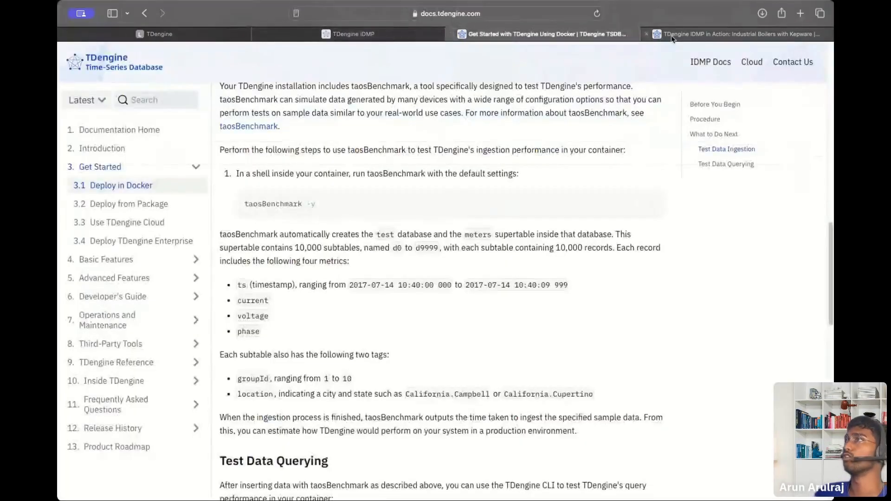
{"action": "left_click", "coordinate": [672, 35]}
{"action": "scroll", "coordinate": [356, 187], "scroll_direction": "up", "scroll_amount": 20}
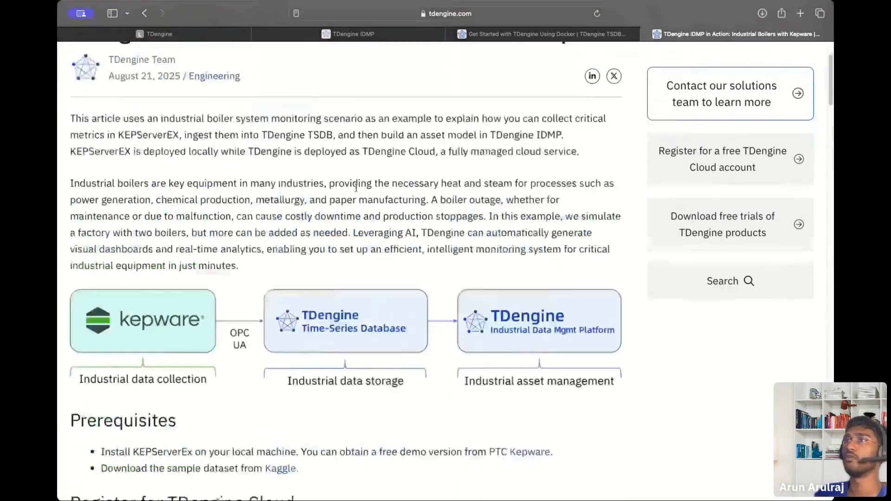
{"action": "scroll", "coordinate": [356, 187], "scroll_direction": "down", "scroll_amount": 2}
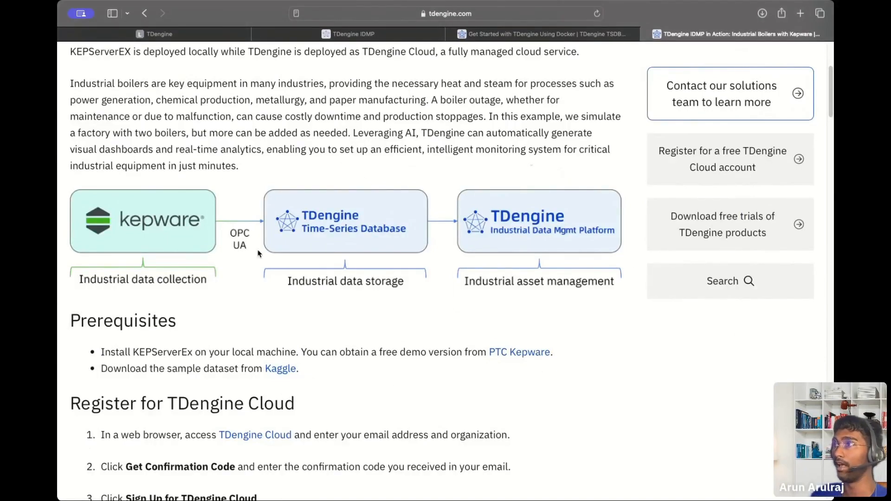
{"action": "scroll", "coordinate": [446, 251], "scroll_direction": "down", "scroll_amount": 3}
{"action": "scroll", "coordinate": [447, 237], "scroll_direction": "up", "scroll_amount": 5}
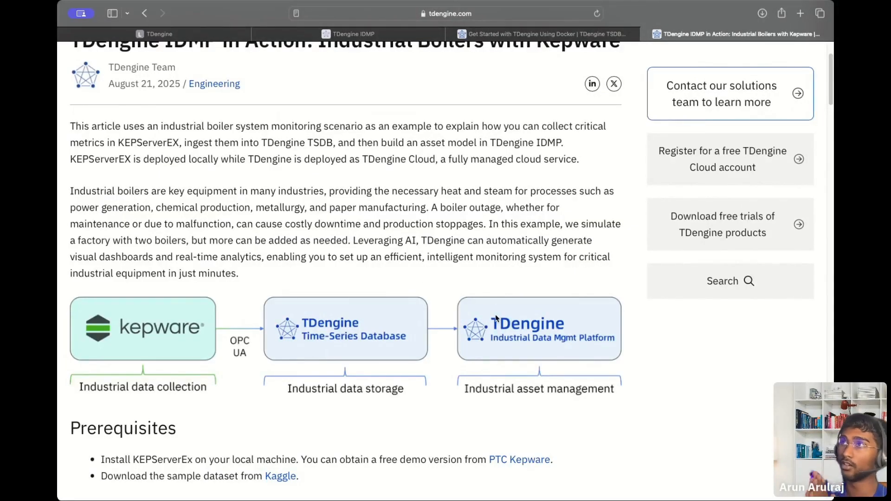
{"action": "left_click", "coordinate": [153, 34]}
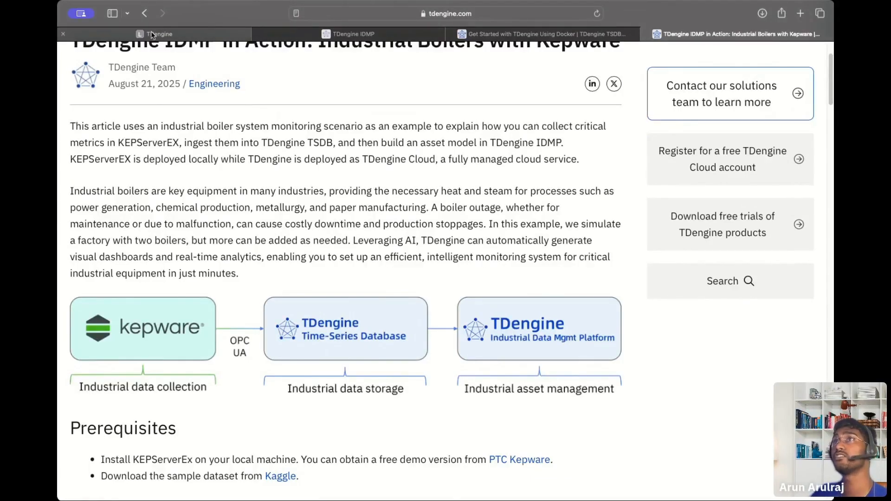
{"action": "left_click", "coordinate": [117, 92]}
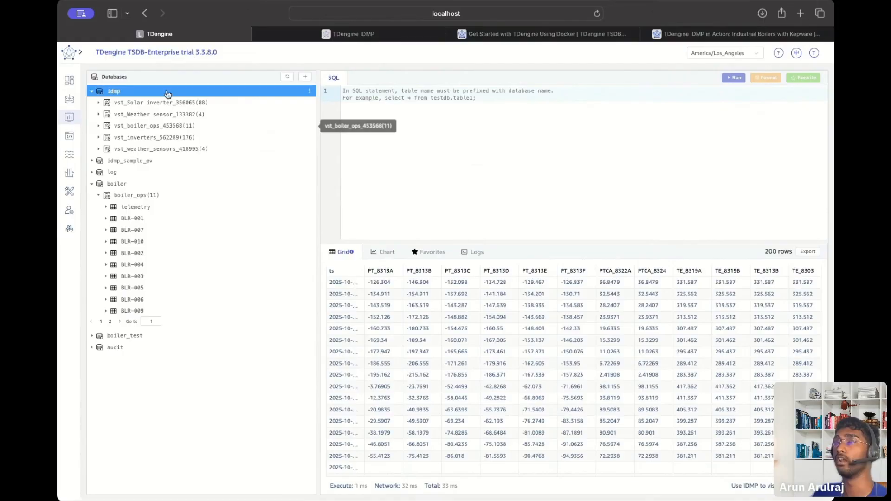
Collapse boiler and load vt_BLR-007_862331's data under idmp > vst_boiler_ops_453568.
{"action": "left_click", "coordinate": [94, 183]}
{"action": "left_click", "coordinate": [93, 183]}
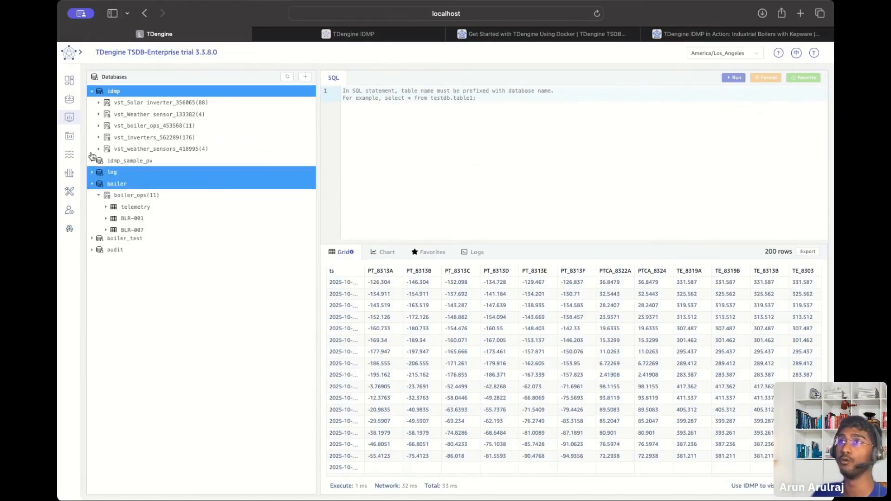
{"action": "left_click", "coordinate": [132, 102]}
{"action": "left_click", "coordinate": [119, 102]}
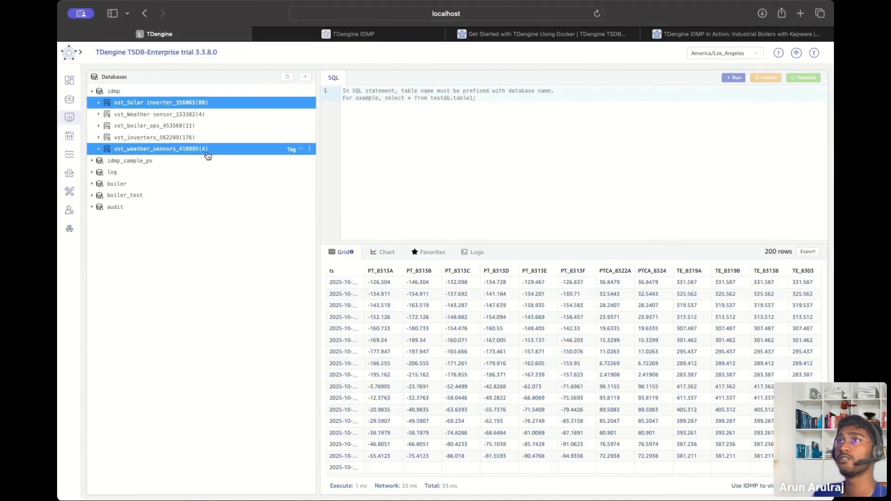
{"action": "left_click", "coordinate": [130, 126]}
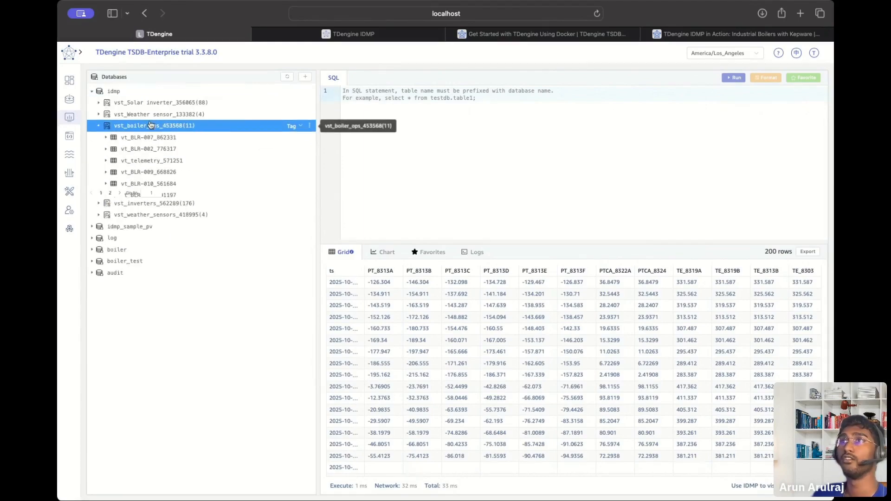
{"action": "left_click", "coordinate": [126, 139]}
{"action": "scroll", "coordinate": [410, 303], "scroll_direction": "down", "scroll_amount": 1}
{"action": "scroll", "coordinate": [410, 303], "scroll_direction": "up", "scroll_amount": 3}
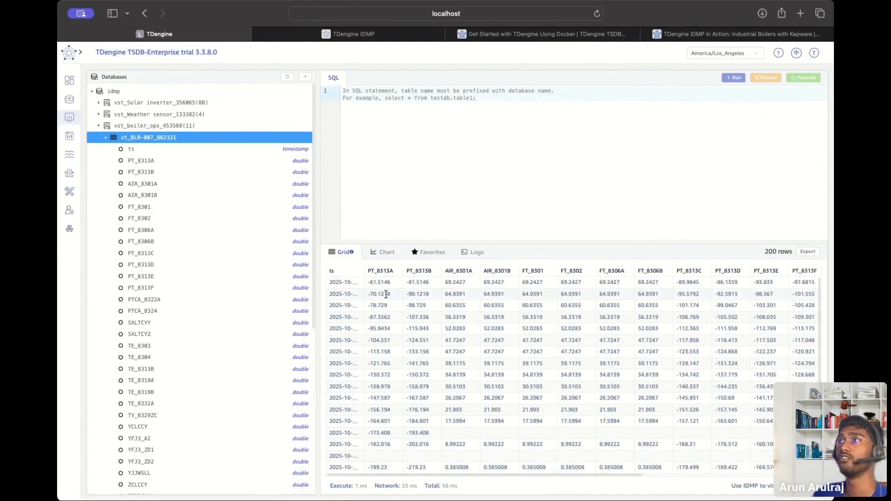
Collapse idmp and view BLR-001's temperature, flow-rate and pressure panels in TDengine IDMP.
{"action": "left_click", "coordinate": [93, 93]}
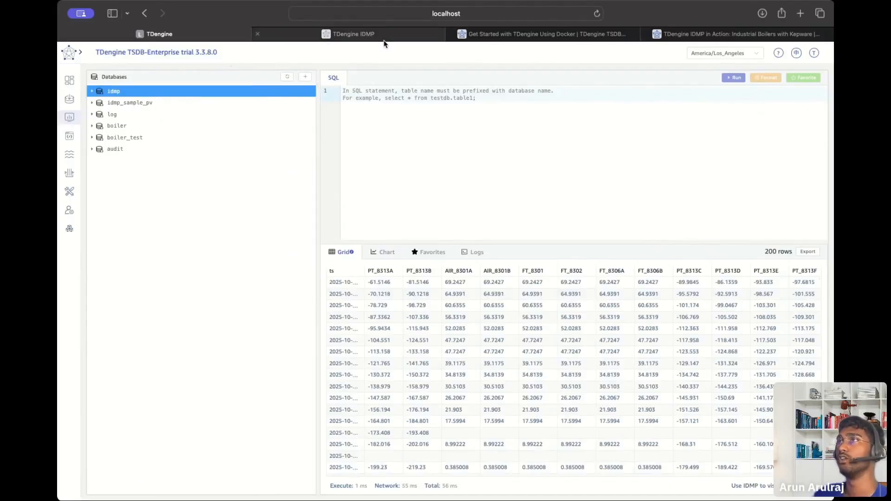
{"action": "left_click", "coordinate": [371, 34]}
{"action": "scroll", "coordinate": [410, 195], "scroll_direction": "down", "scroll_amount": 1}
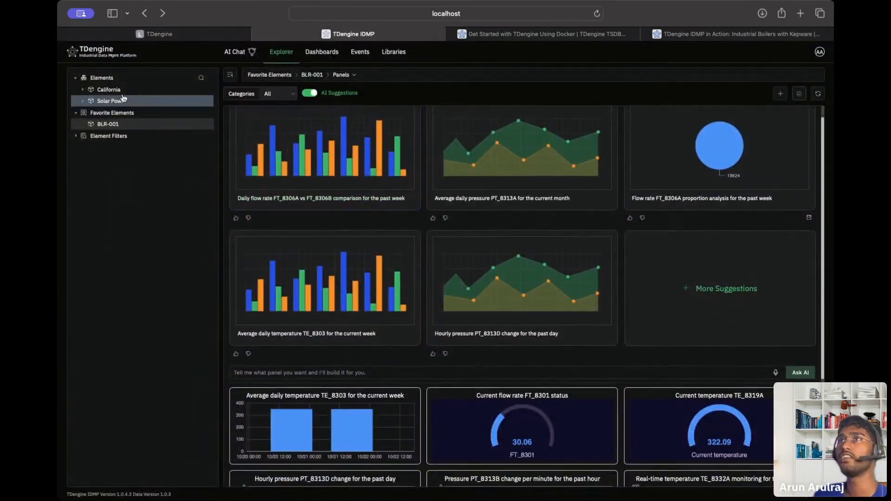
Select the California element to show its five AI-suggested charts, including fuel consumption.
{"action": "left_click", "coordinate": [85, 91]}
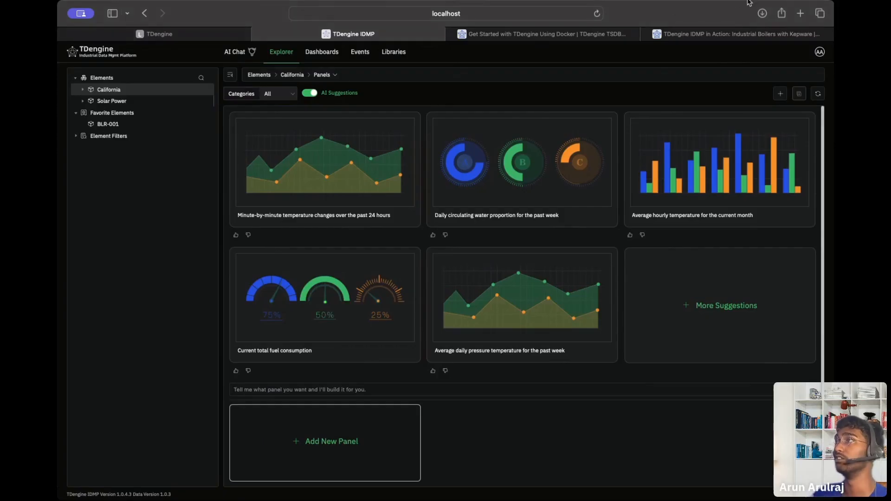
Go to the Admin Console's Connections page listing the TDengine and open_ai connections.
{"action": "left_click", "coordinate": [820, 53]}
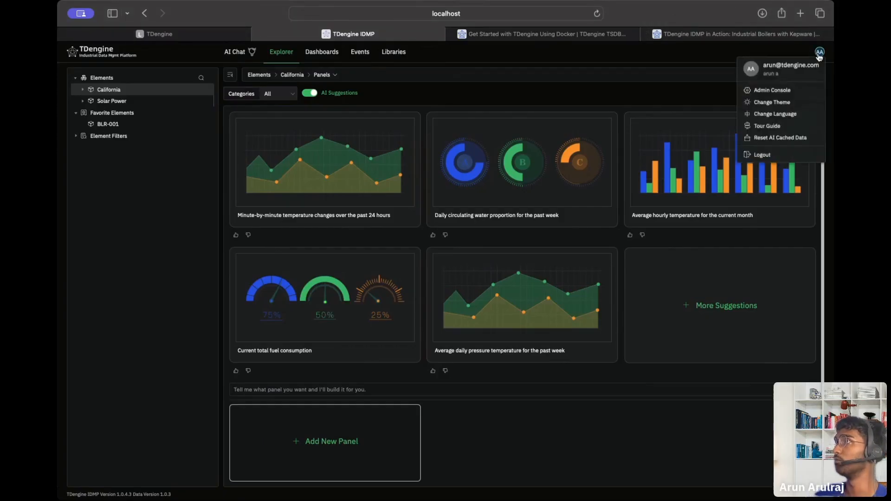
{"action": "left_click", "coordinate": [772, 90]}
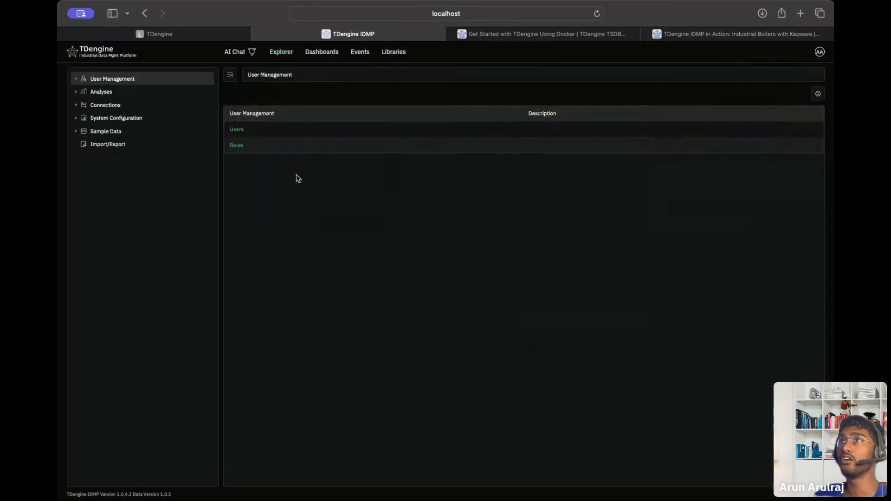
{"action": "left_click", "coordinate": [76, 96]}
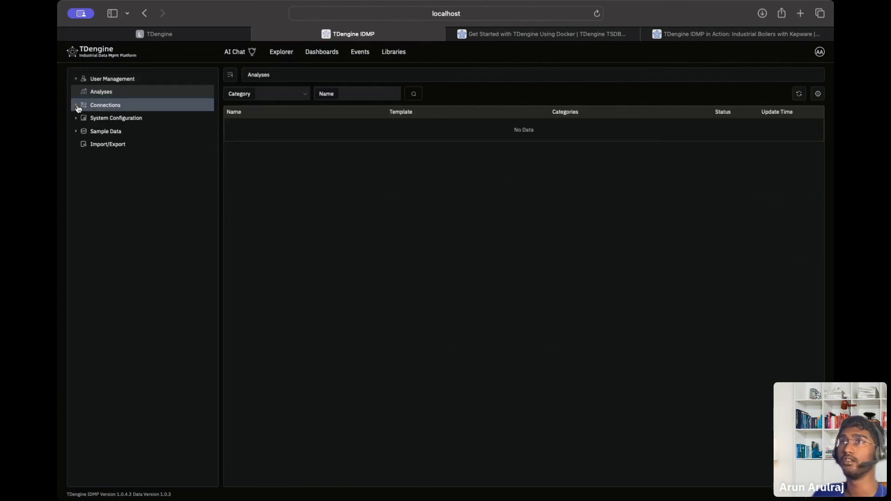
{"action": "left_click", "coordinate": [76, 105]}
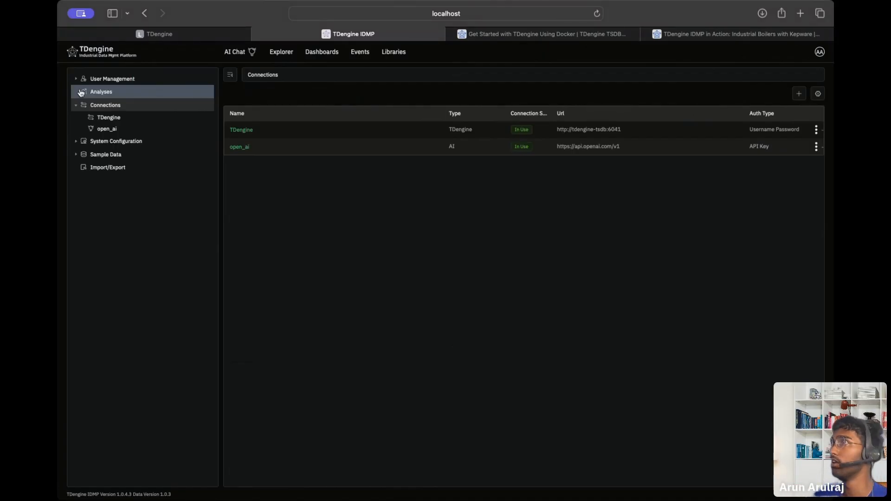
Edit open_ai keeping models gpt-4.1,o3, choose the OpenAI endpoint URL, then discard the edits.
{"action": "left_click", "coordinate": [816, 146]}
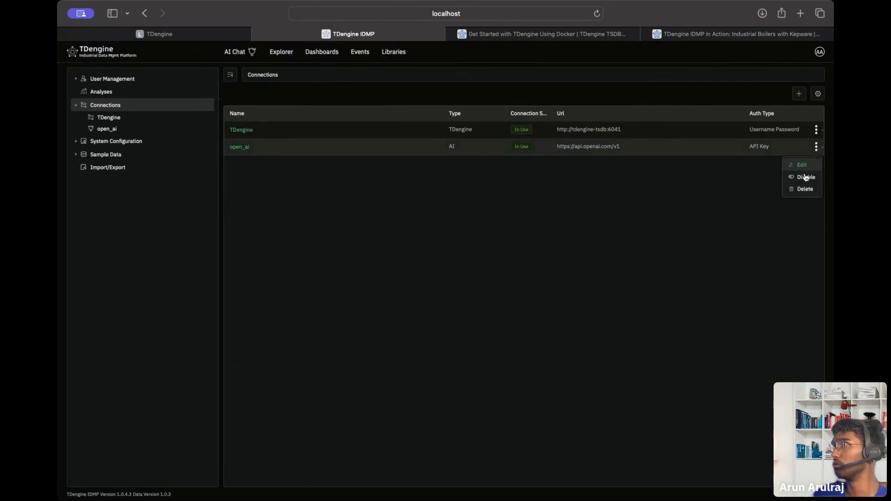
{"action": "left_click", "coordinate": [803, 164]}
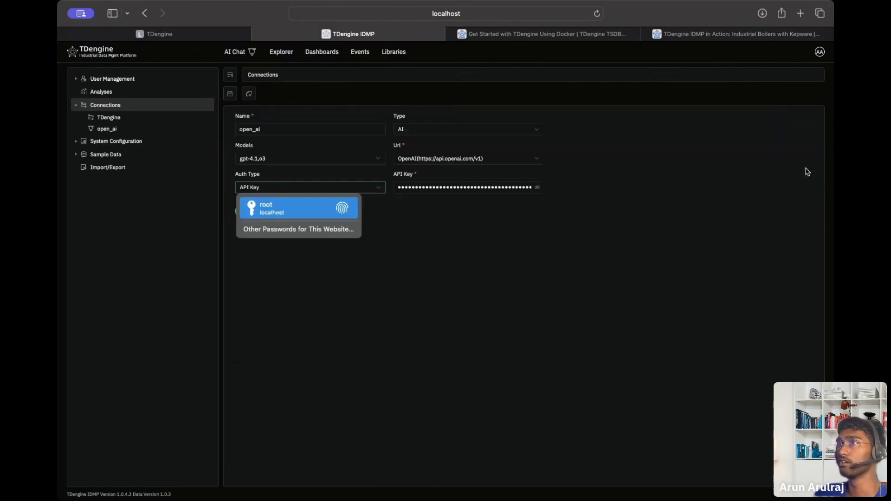
{"action": "left_click", "coordinate": [305, 160]}
{"action": "left_click", "coordinate": [458, 243]}
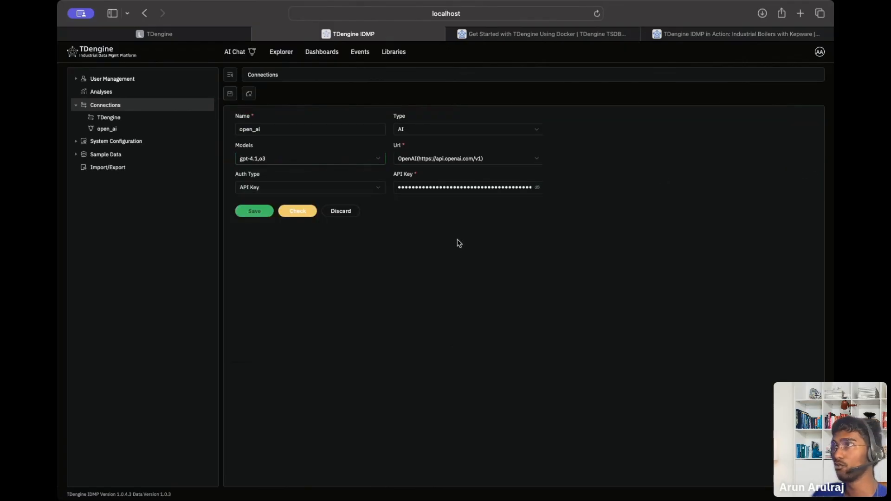
{"action": "left_click", "coordinate": [446, 163]}
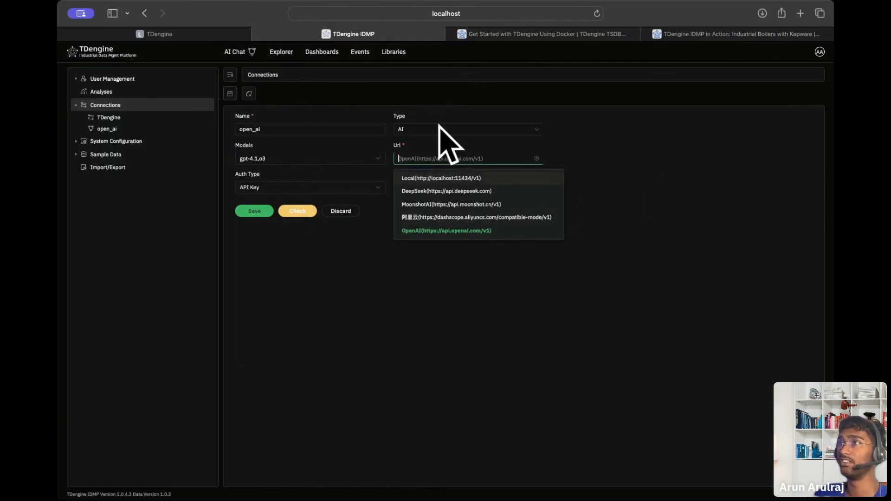
{"action": "left_click", "coordinate": [630, 144]}
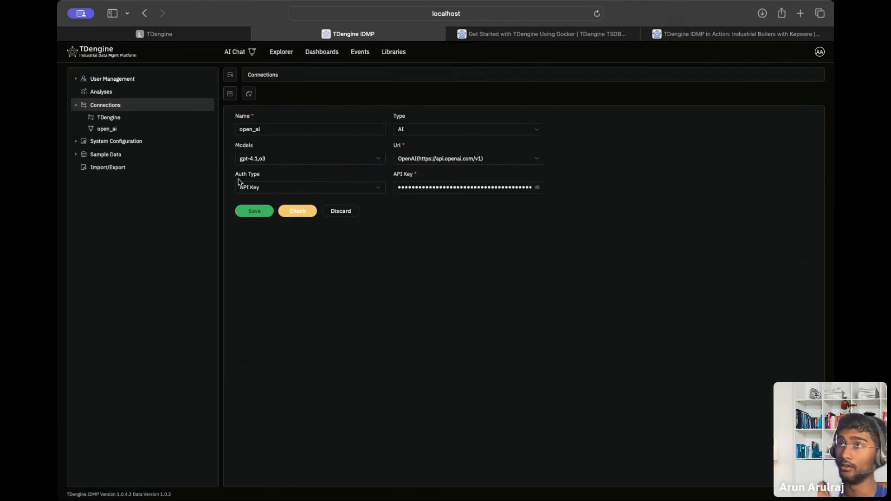
{"action": "left_click", "coordinate": [331, 211]}
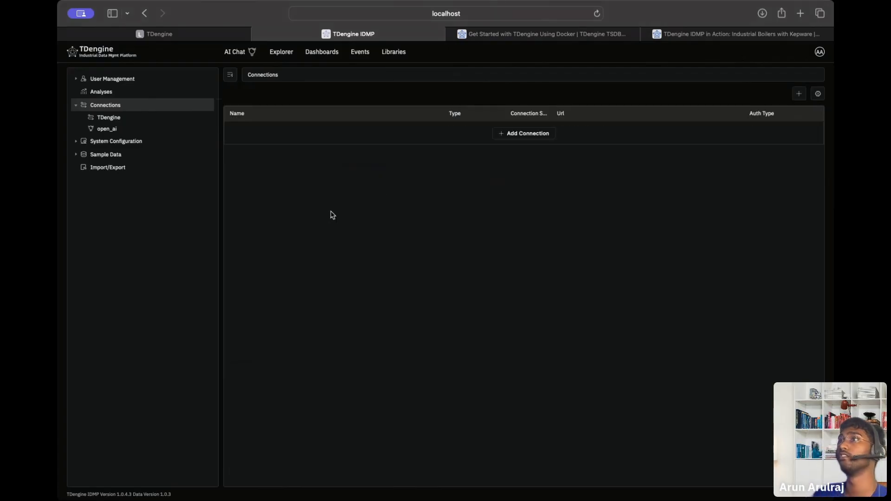
Open the Explorer's Libraries tab to list element templates like Solar inverter and boiler_ops.
{"action": "left_click", "coordinate": [127, 56]}
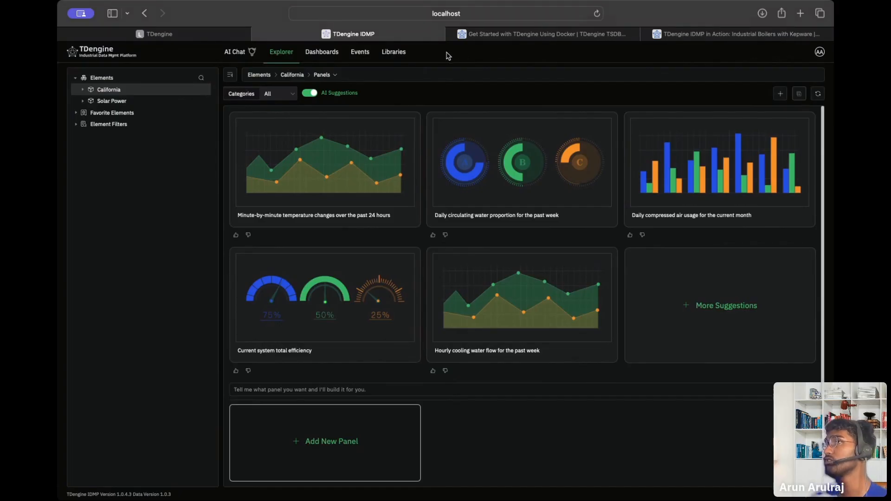
{"action": "left_click", "coordinate": [406, 52]}
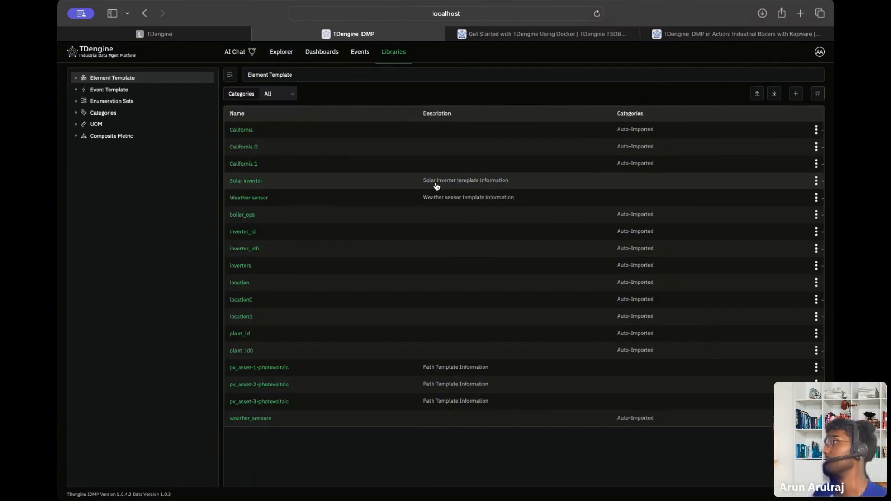
Start a new element template with no base template, named 'Air Duct system'.
{"action": "left_click", "coordinate": [797, 94]}
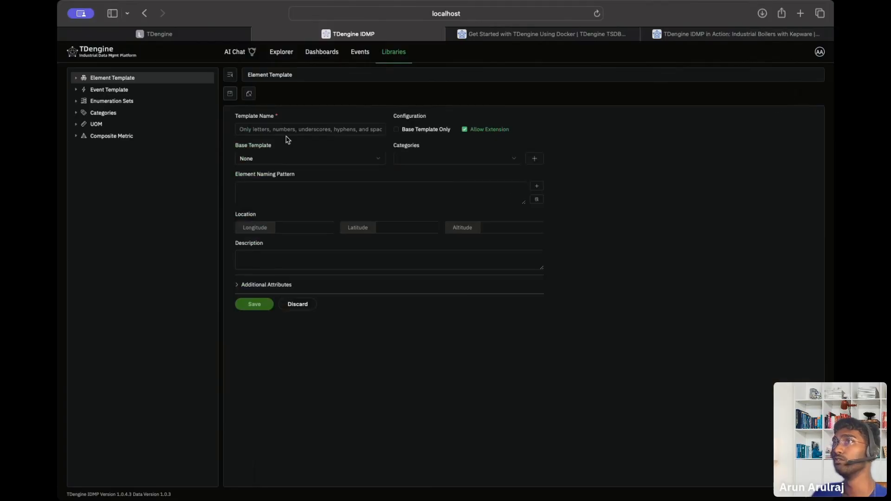
{"action": "left_click", "coordinate": [382, 160]}
{"action": "left_click", "coordinate": [381, 161]}
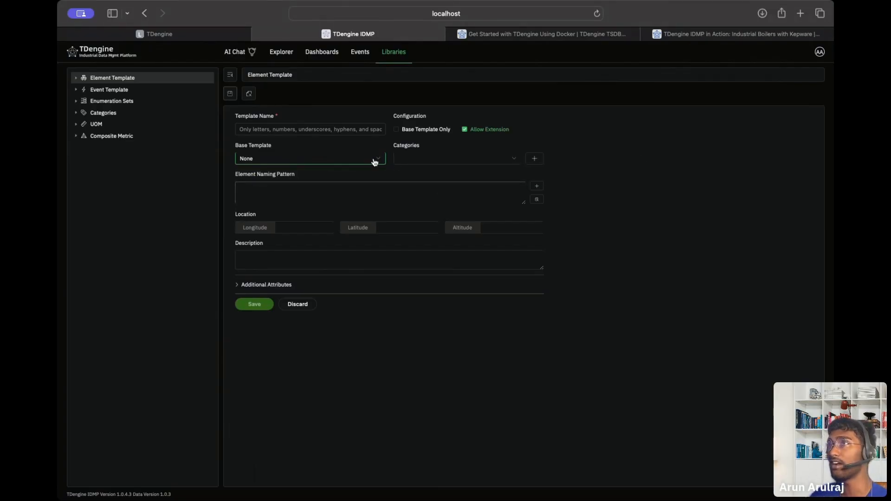
{"action": "left_click", "coordinate": [356, 132]}
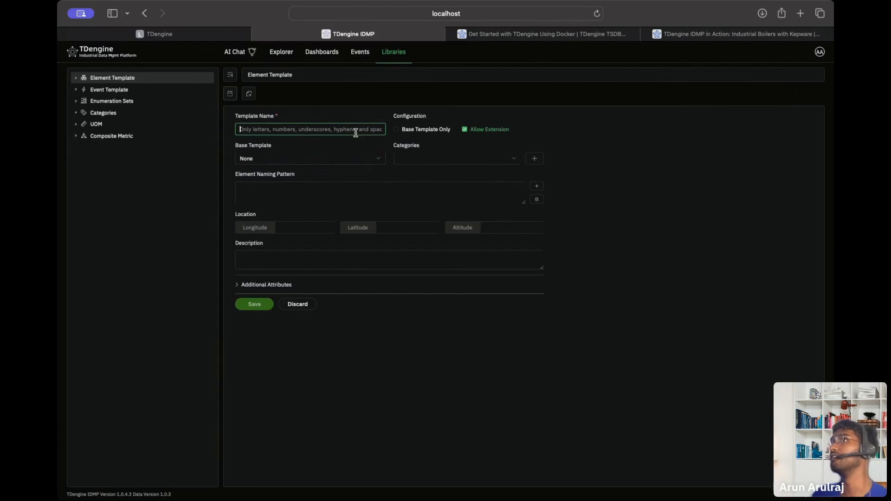
{"action": "type", "text": "A"}
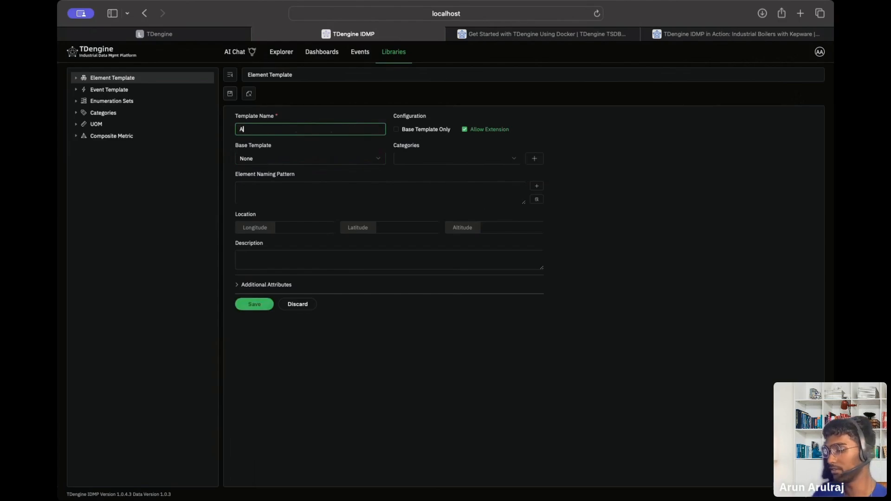
{"action": "type", "text": "irDuc"}
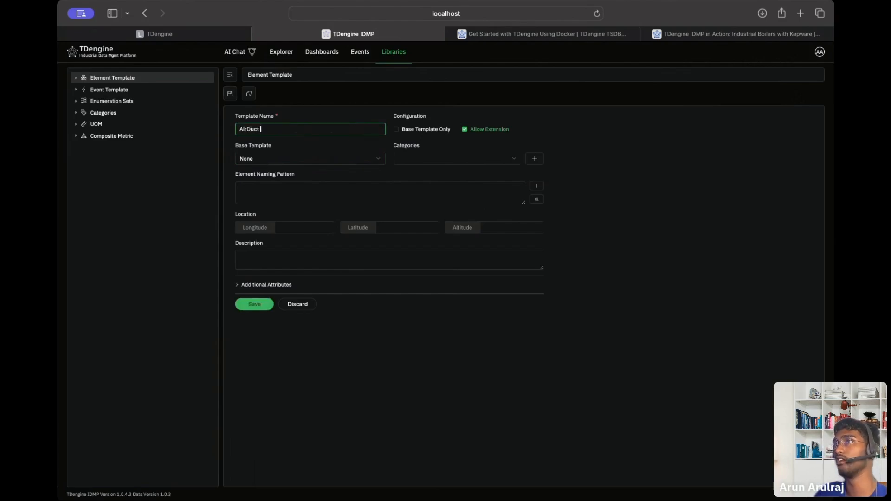
{"action": "type", "text": "tsystem"}
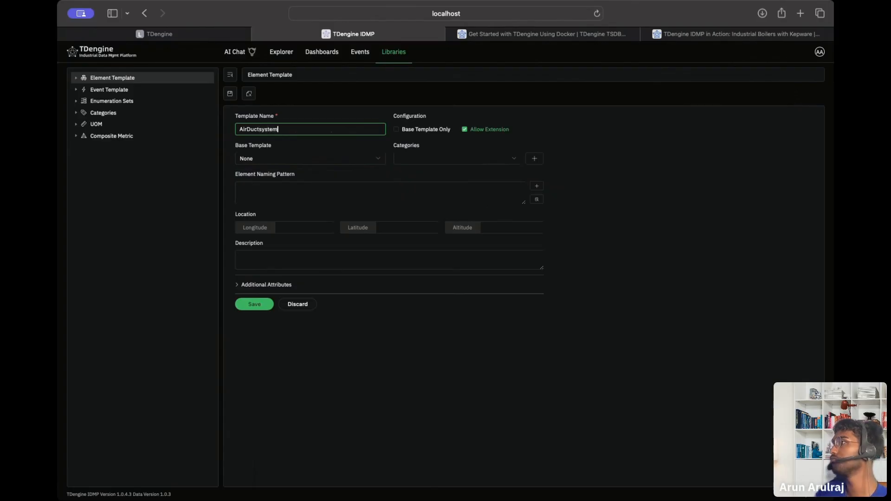
{"action": "left_click", "coordinate": [260, 130]}
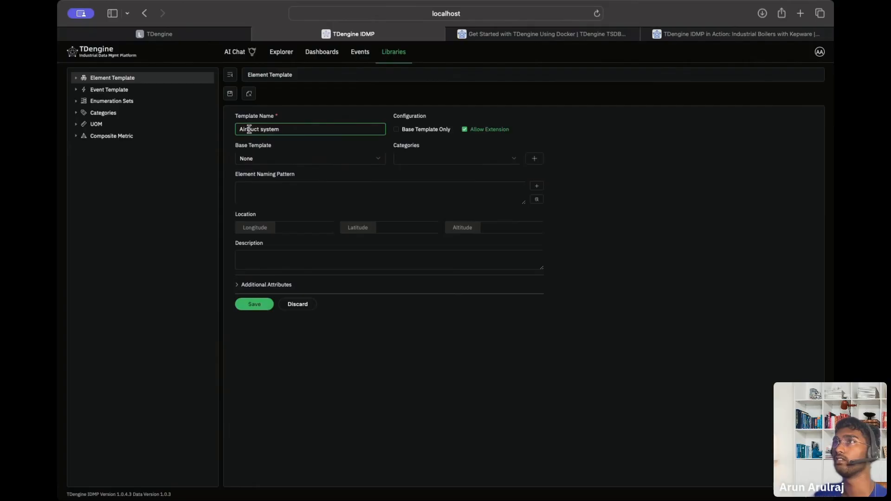
{"action": "left_click", "coordinate": [248, 130]}
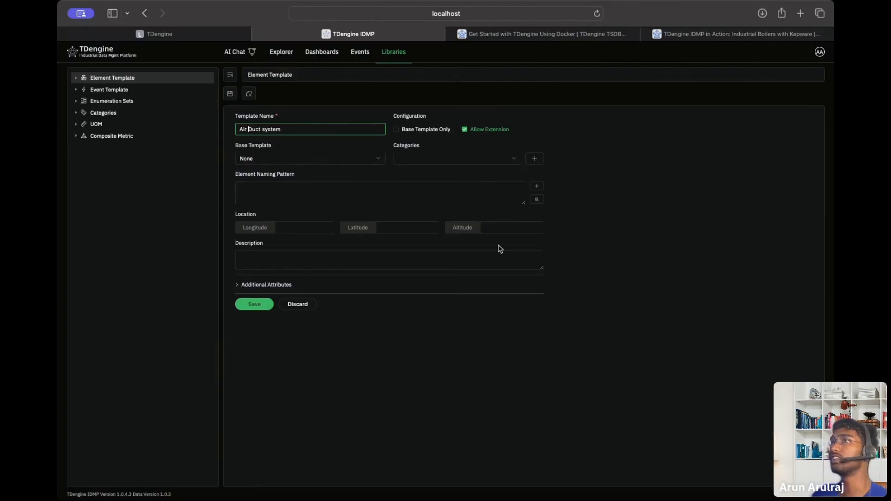
Set the element naming pattern to ${Template#name} and save the template.
{"action": "left_click", "coordinate": [354, 201]}
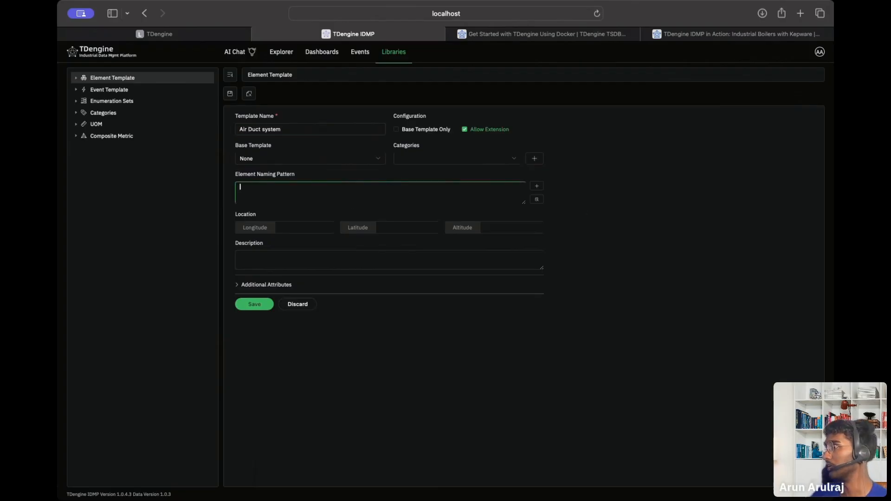
{"action": "key", "text": "super+Tab"}
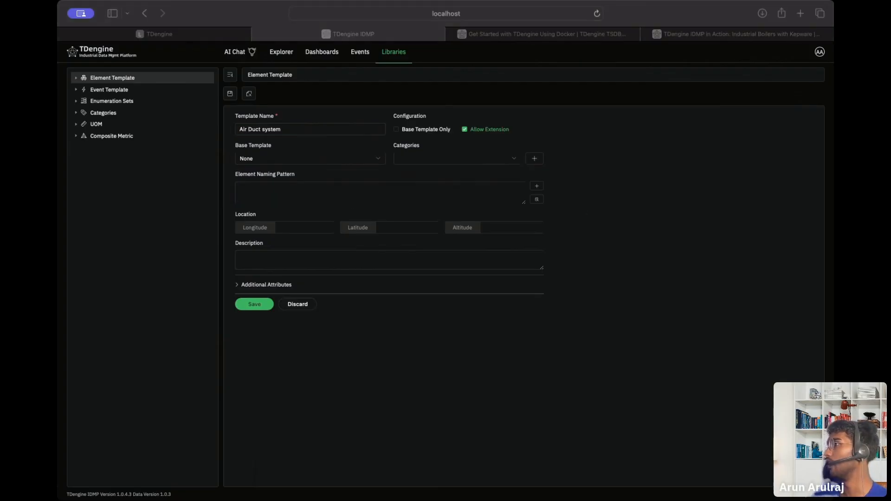
{"action": "left_click", "coordinate": [356, 195]}
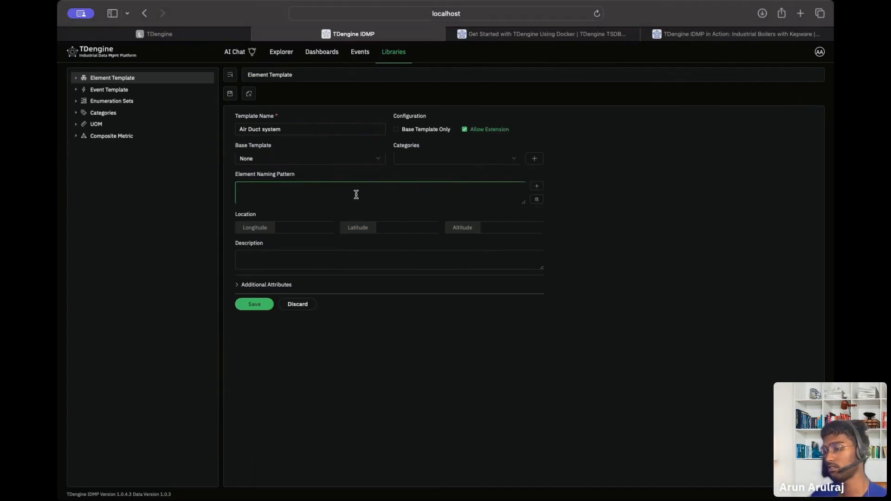
{"action": "key", "text": "super+Tab"}
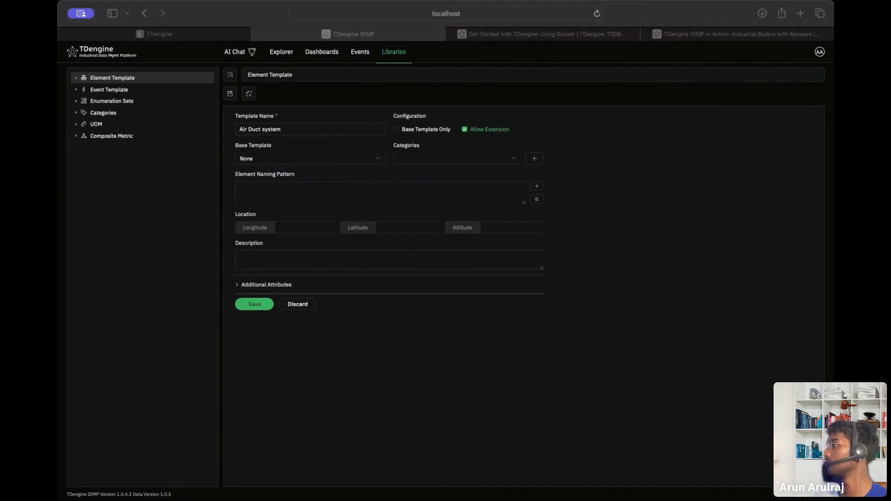
{"action": "left_click", "coordinate": [344, 203]}
{"action": "type", "text": "${Template#name}"}
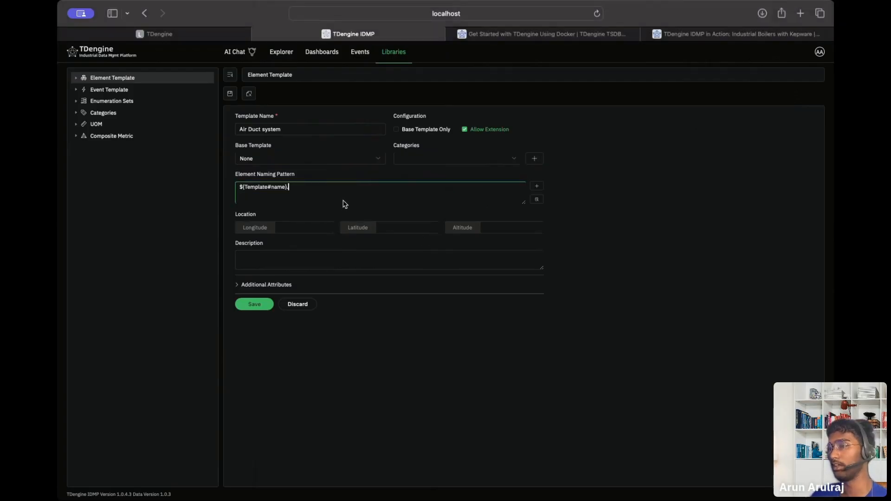
{"action": "key", "text": "BackSpace"}
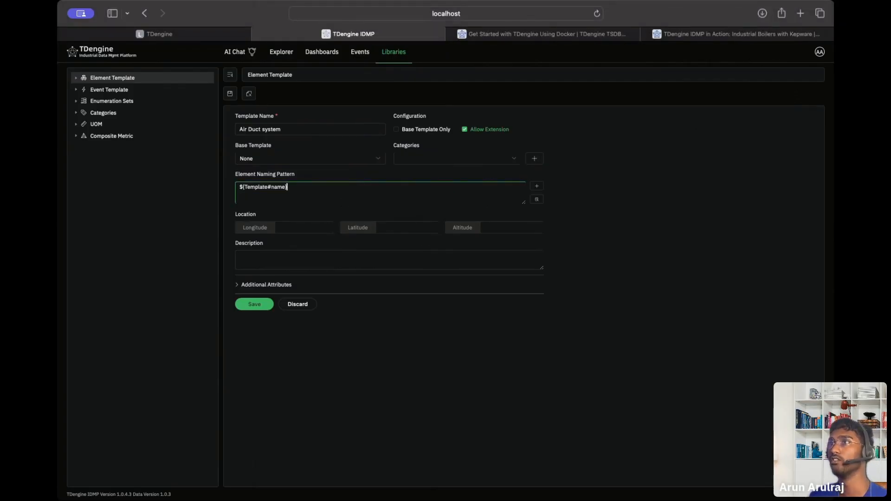
{"action": "left_click", "coordinate": [236, 284]}
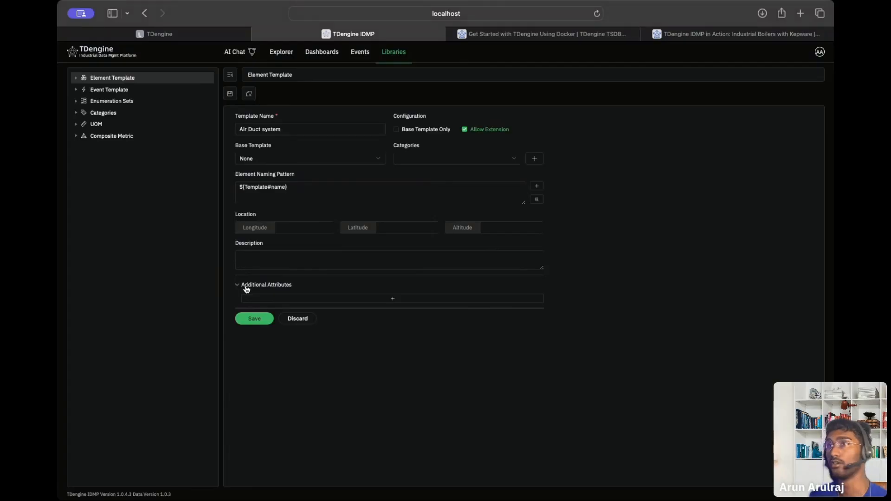
{"action": "left_click", "coordinate": [247, 315]}
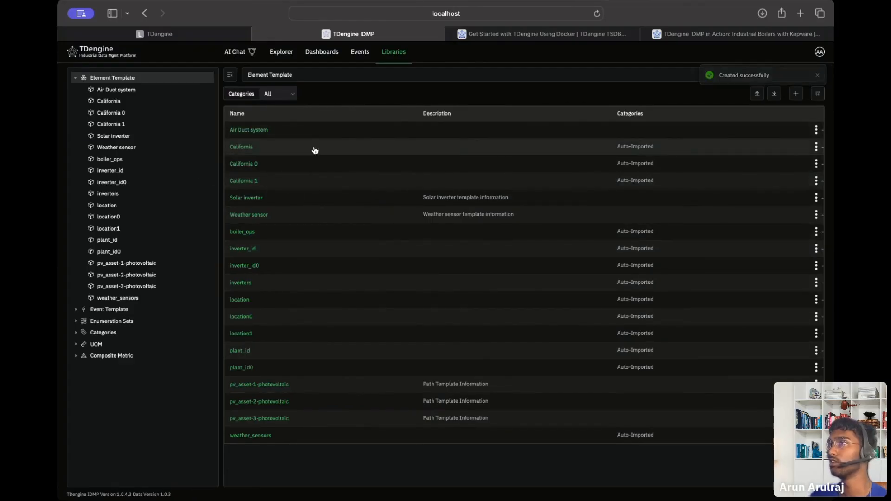
View the Air Duct system template's details, then go back to the element explorer.
{"action": "left_click", "coordinate": [817, 130]}
{"action": "left_click", "coordinate": [805, 148]}
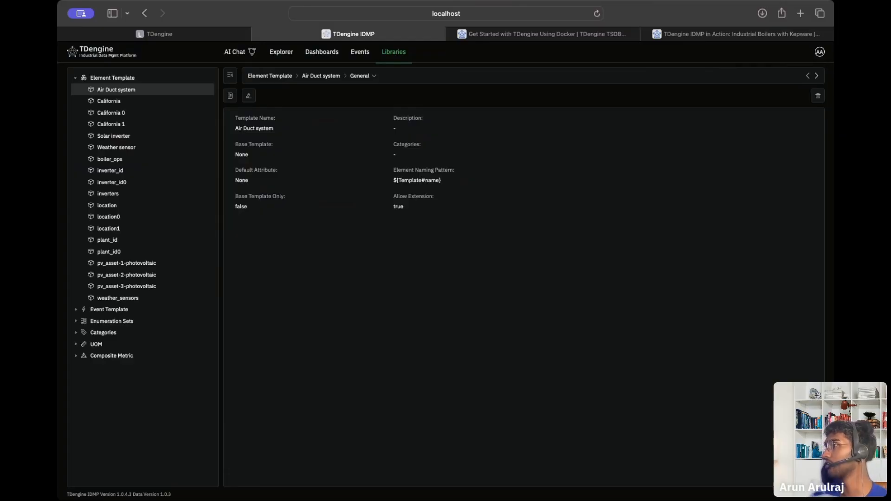
{"action": "left_click", "coordinate": [82, 51]}
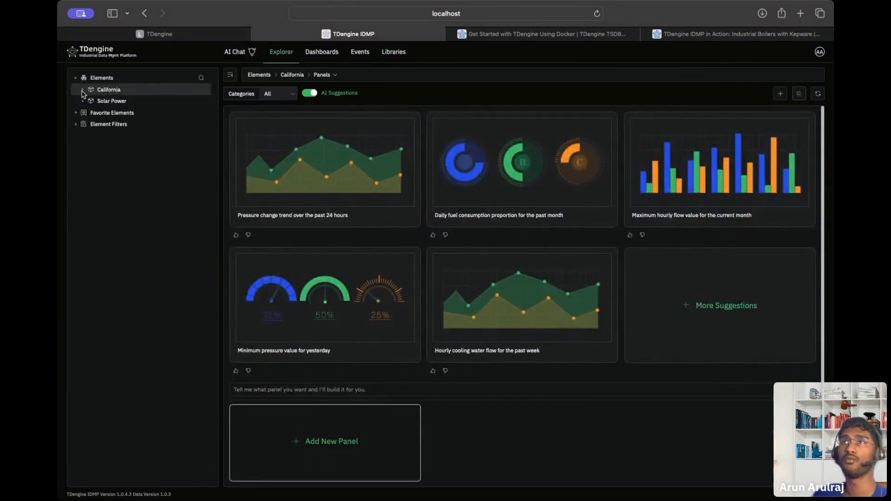
Expand California > PlantA > Area1 in the Explorer, then return to the Air Duct system template.
{"action": "left_click", "coordinate": [83, 91]}
{"action": "left_click", "coordinate": [90, 102]}
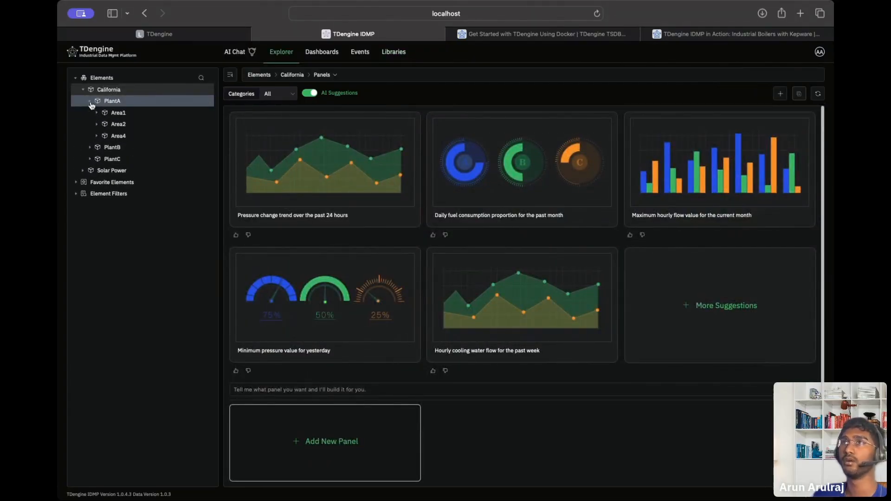
{"action": "left_click", "coordinate": [201, 114]}
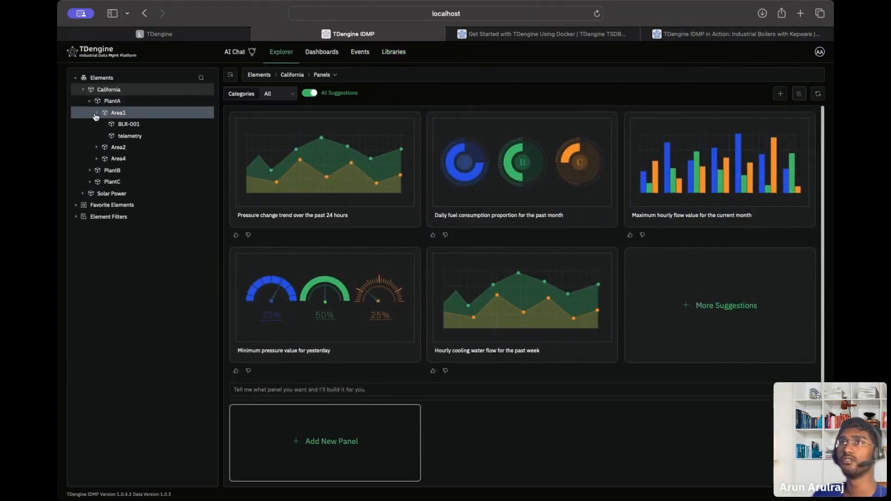
{"action": "left_click", "coordinate": [209, 113]}
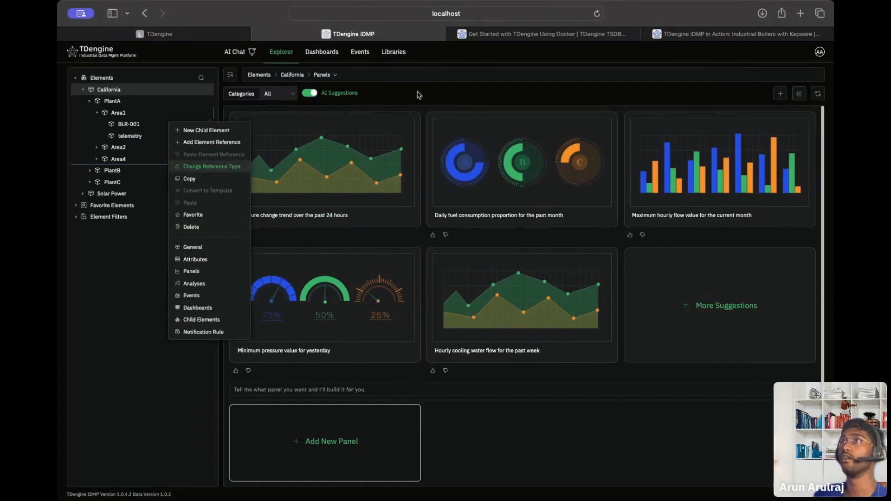
{"action": "left_click", "coordinate": [393, 51]}
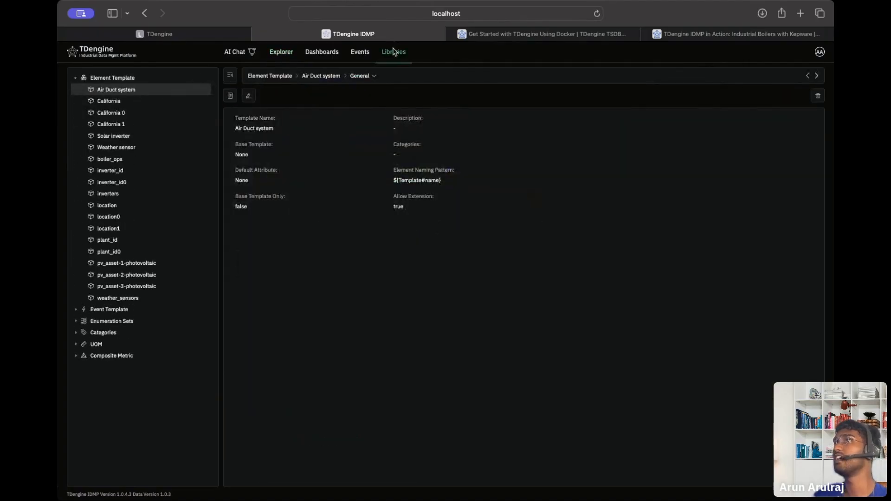
Edit the Air Duct system template: tag it Auto-Imported and keep base template None.
{"action": "left_click", "coordinate": [249, 96]}
{"action": "left_click", "coordinate": [289, 185]}
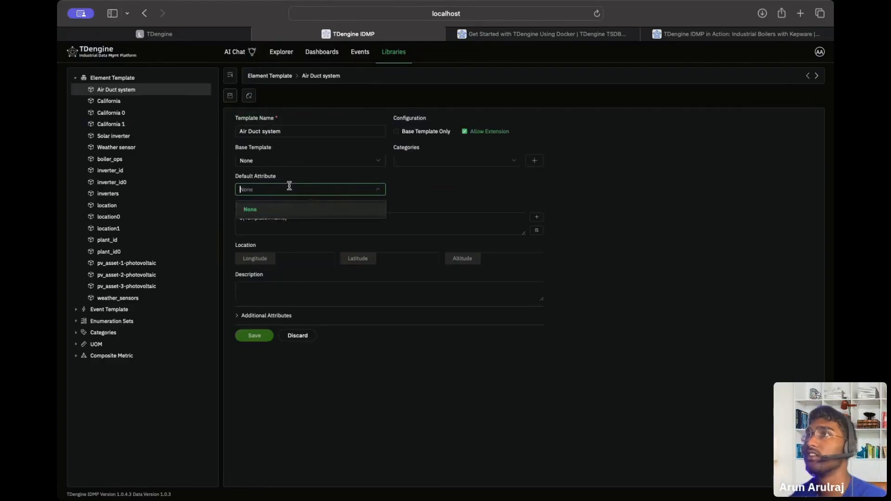
{"action": "left_click", "coordinate": [292, 185]}
{"action": "left_click", "coordinate": [468, 159]}
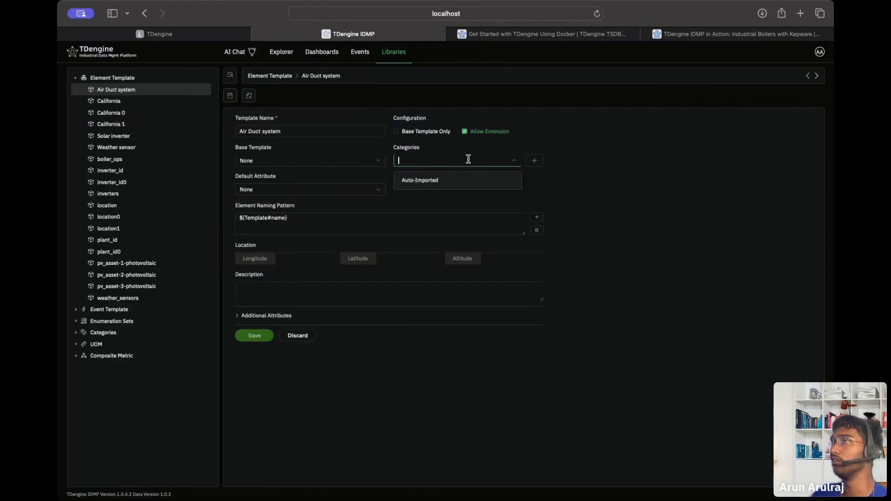
{"action": "left_click", "coordinate": [455, 179]}
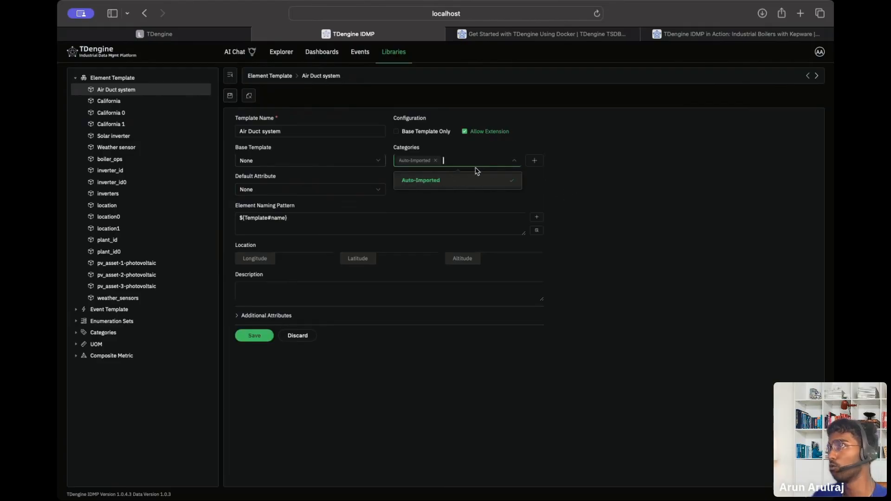
{"action": "left_click", "coordinate": [442, 162]}
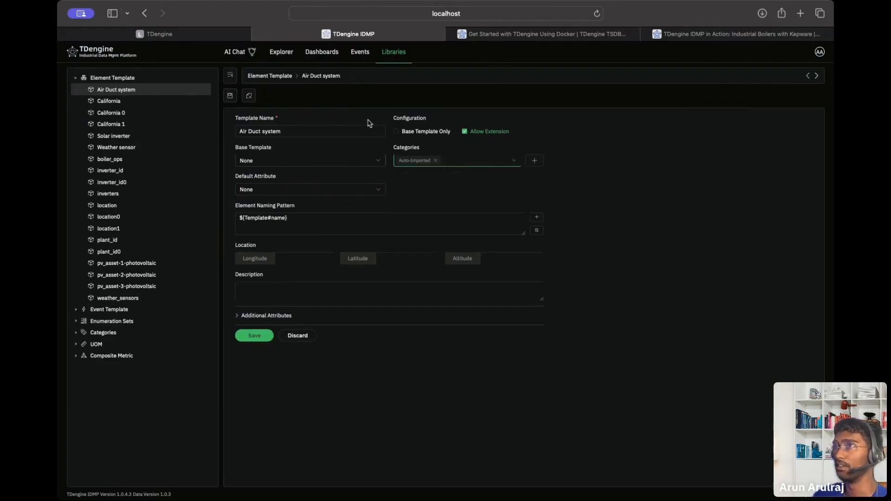
{"action": "left_click", "coordinate": [320, 158]}
{"action": "left_click", "coordinate": [320, 159]}
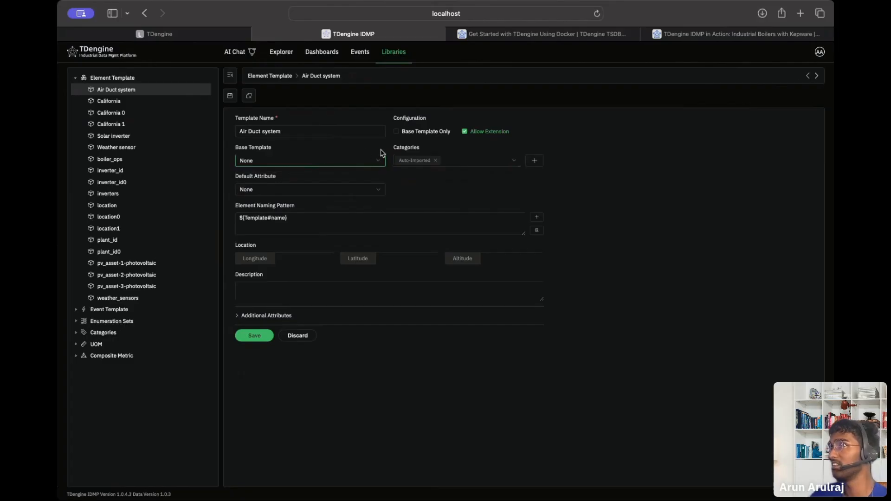
{"action": "left_click", "coordinate": [261, 281]}
Enter the description 'this is an airduct remplate' and save the template.
{"action": "left_click", "coordinate": [261, 284]}
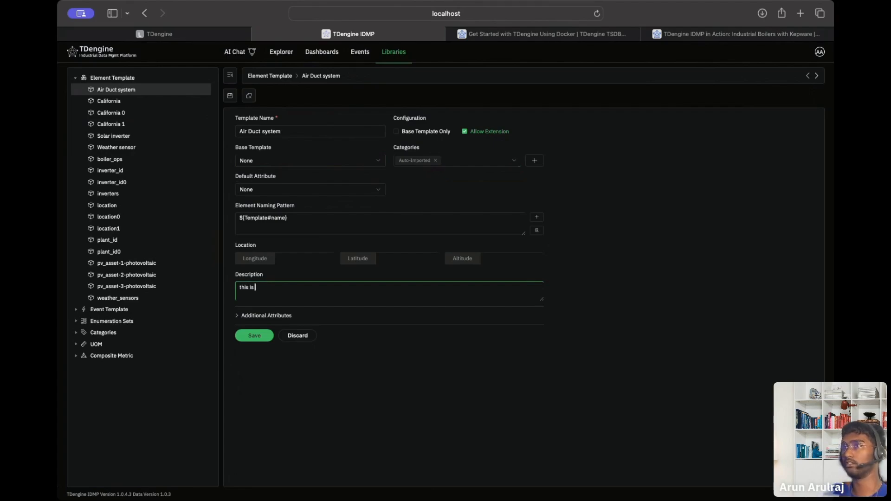
{"action": "type", "text": "this is an airduct"}
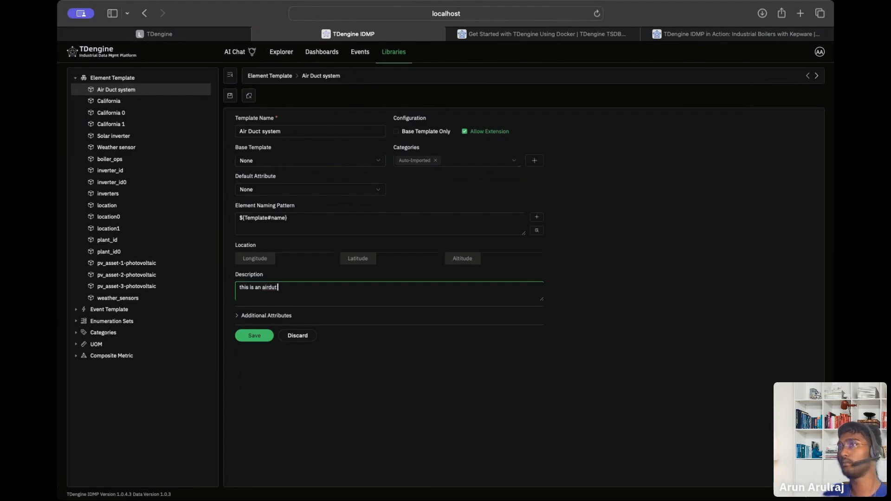
{"action": "type", "text": " rem"}
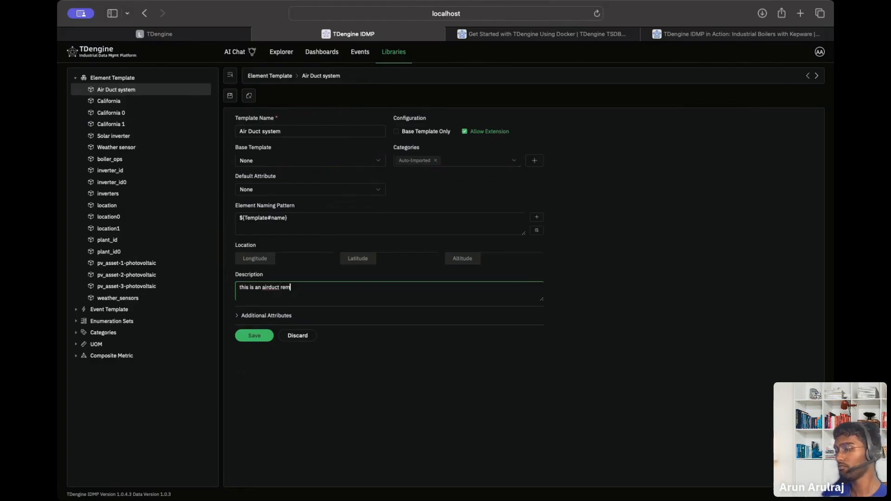
{"action": "type", "text": "plate"}
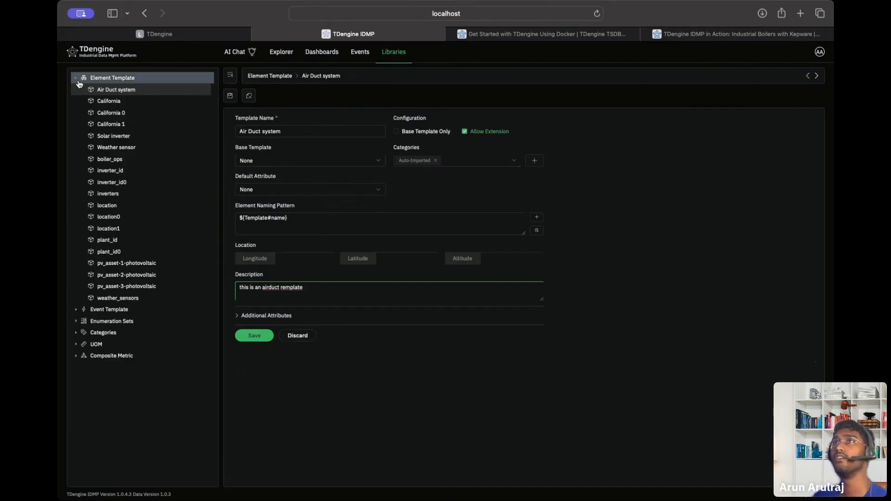
{"action": "left_click", "coordinate": [255, 336]}
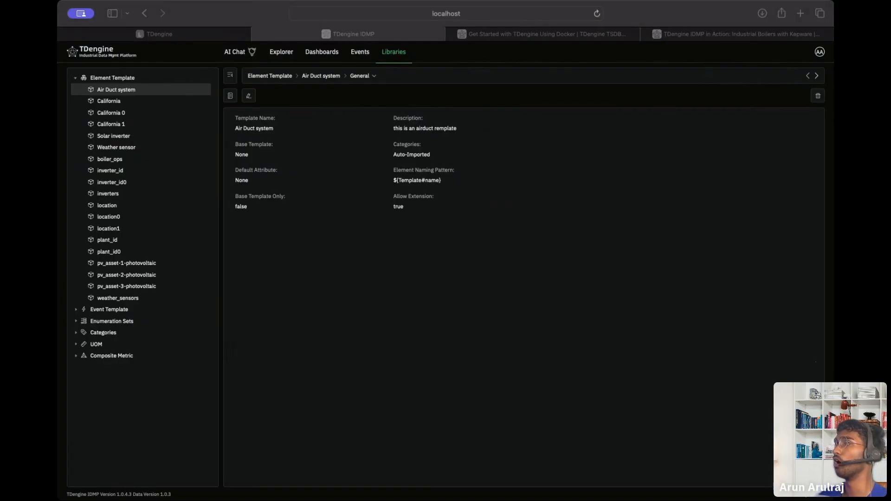
{"action": "left_click", "coordinate": [167, 36]}
{"action": "left_click", "coordinate": [112, 126]}
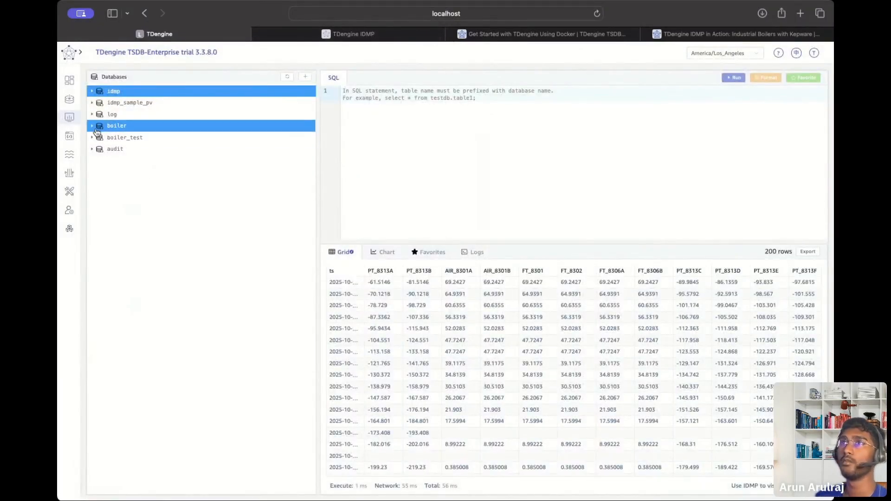
{"action": "left_click", "coordinate": [398, 36]}
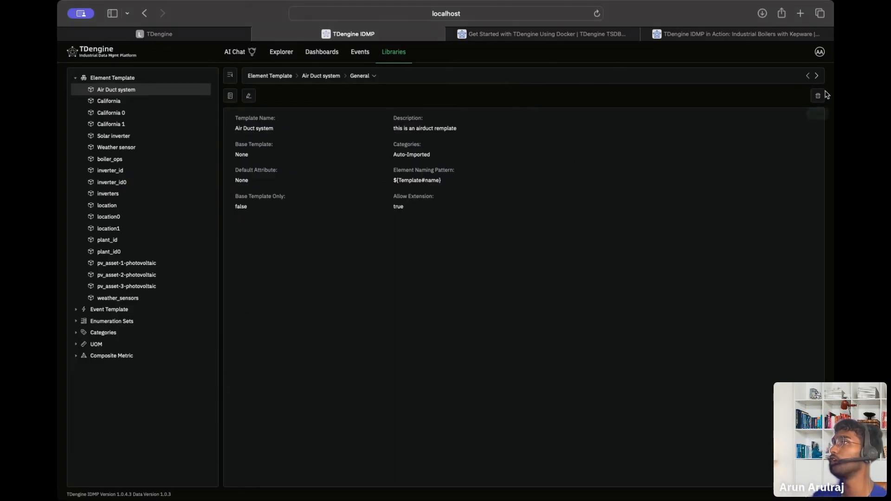
{"action": "left_click", "coordinate": [820, 52]}
Open Easy Import for the TDengine connection from the Admin Console's Connections list.
{"action": "left_click", "coordinate": [780, 91]}
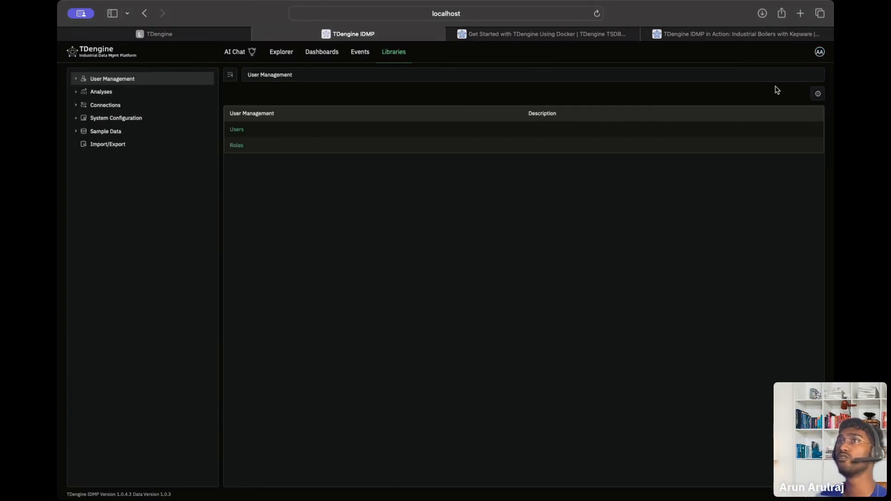
{"action": "left_click", "coordinate": [79, 120]}
{"action": "left_click", "coordinate": [76, 106]}
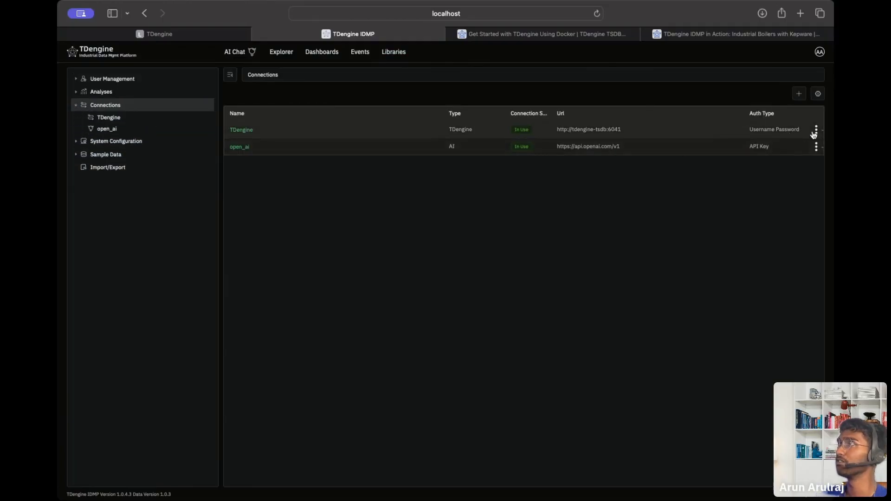
{"action": "left_click", "coordinate": [816, 131]}
{"action": "left_click", "coordinate": [806, 186]}
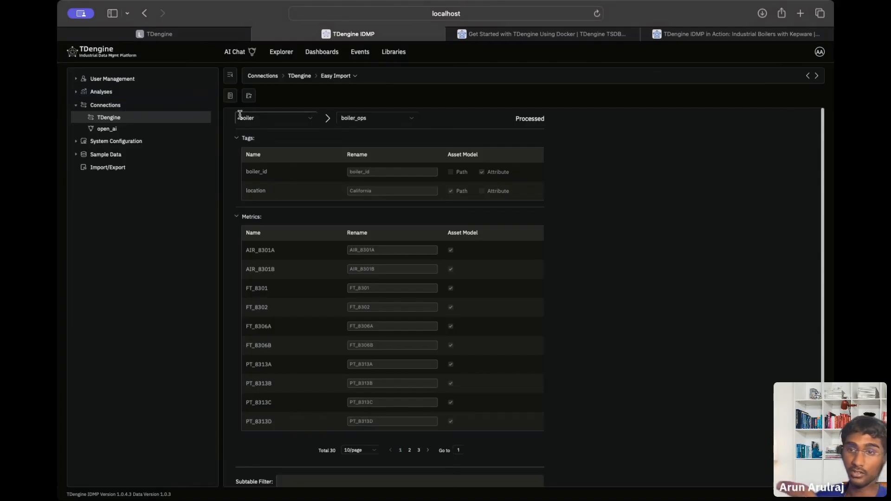
Review the import's source databases, metrics and boiler_id/location tags.
{"action": "left_click", "coordinate": [277, 121]}
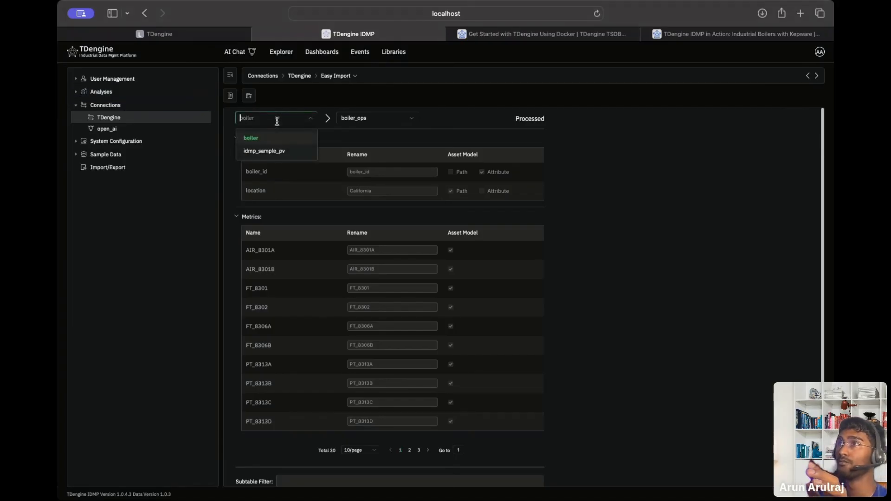
{"action": "left_click", "coordinate": [371, 138]}
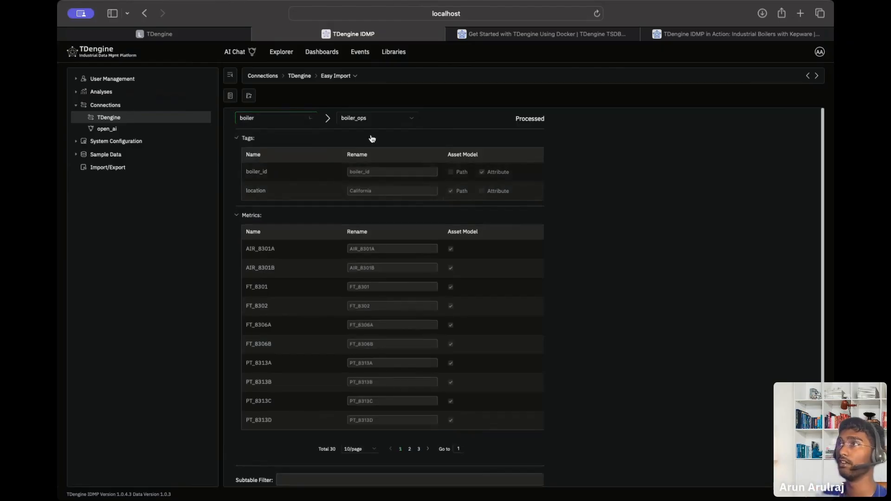
{"action": "left_click", "coordinate": [279, 156]}
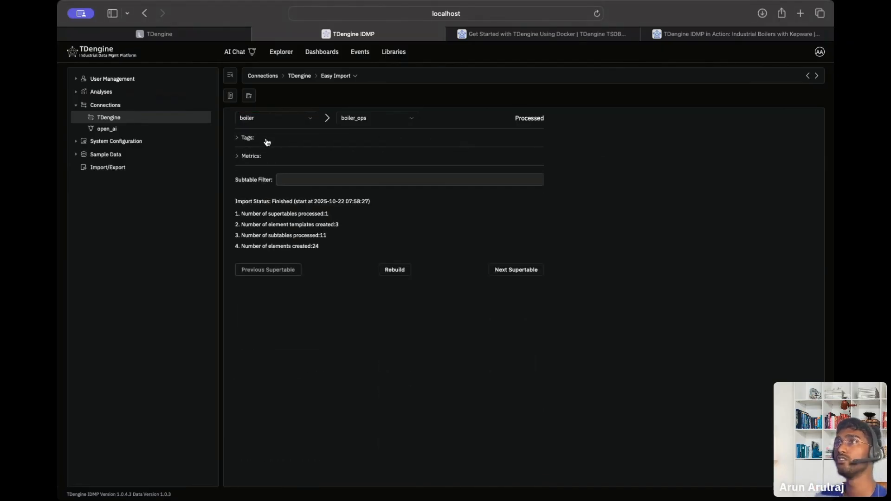
{"action": "left_click", "coordinate": [267, 138]}
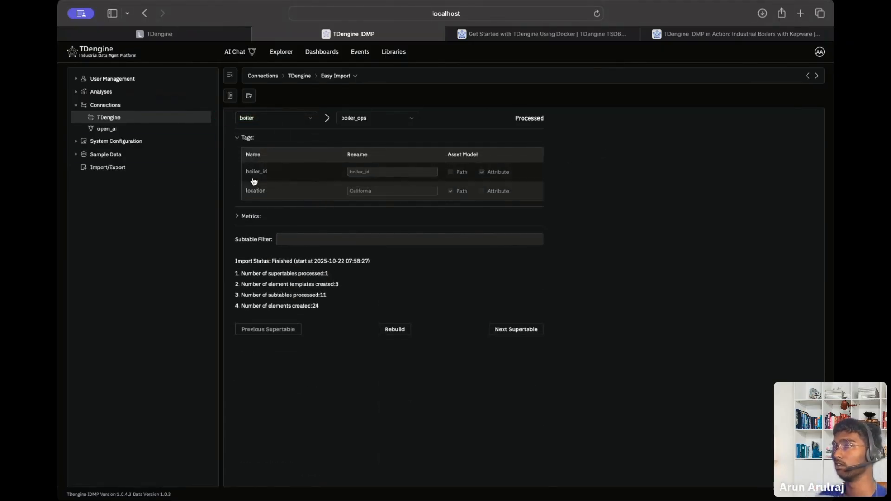
{"action": "left_click", "coordinate": [246, 142]}
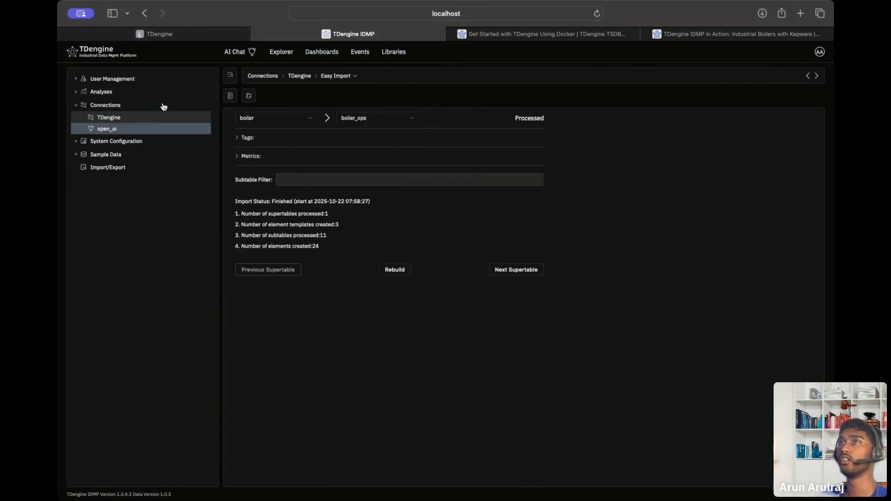
{"action": "left_click", "coordinate": [100, 56]}
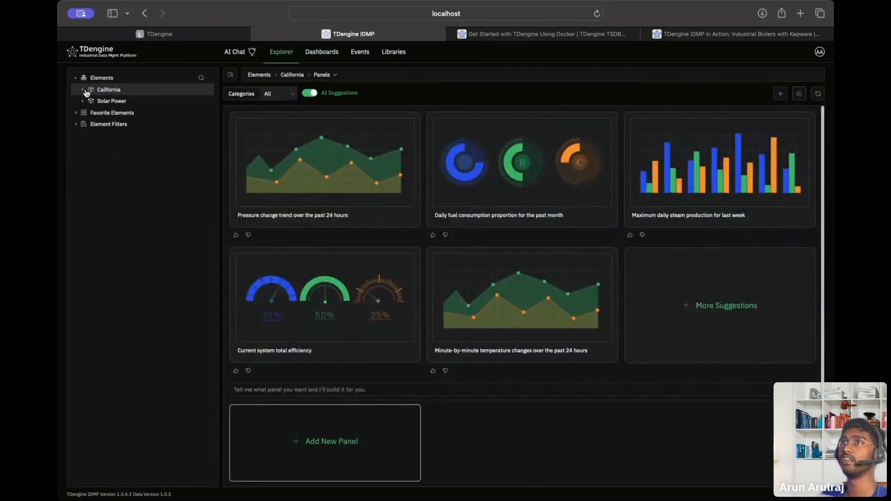
Expand California, PlantA and PlantB, check Solar Power, then expand Area1 to reach BLR-001's options.
{"action": "left_click", "coordinate": [84, 90]}
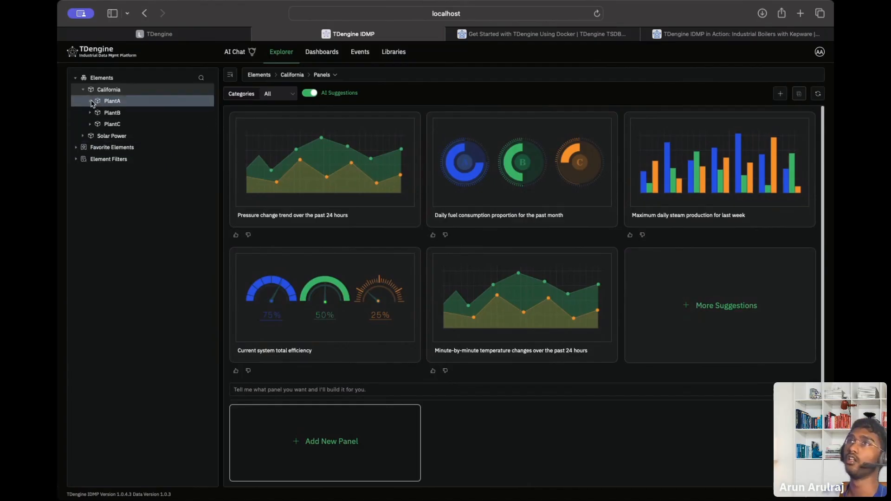
{"action": "left_click", "coordinate": [90, 101]}
{"action": "left_click", "coordinate": [89, 147]}
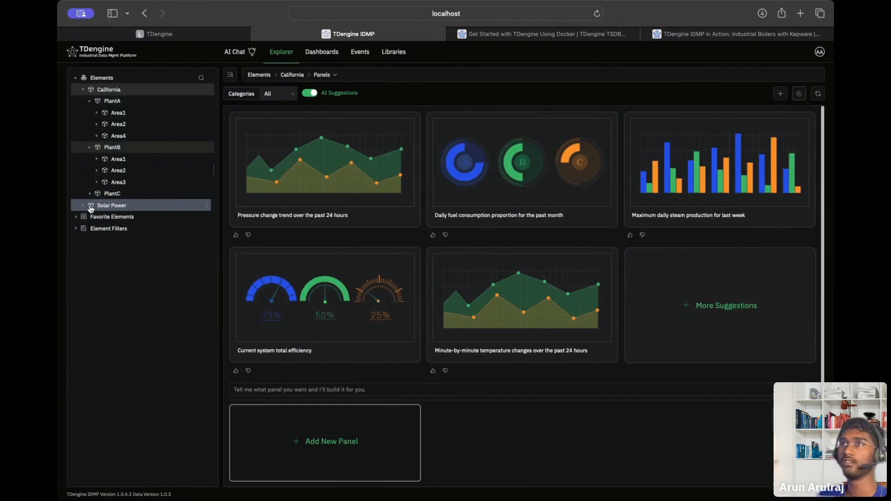
{"action": "left_click", "coordinate": [91, 208]}
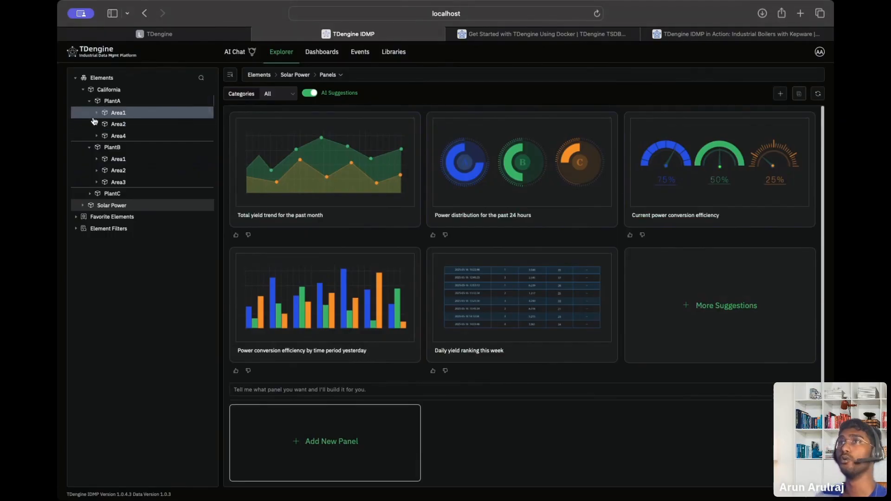
{"action": "left_click", "coordinate": [153, 116]}
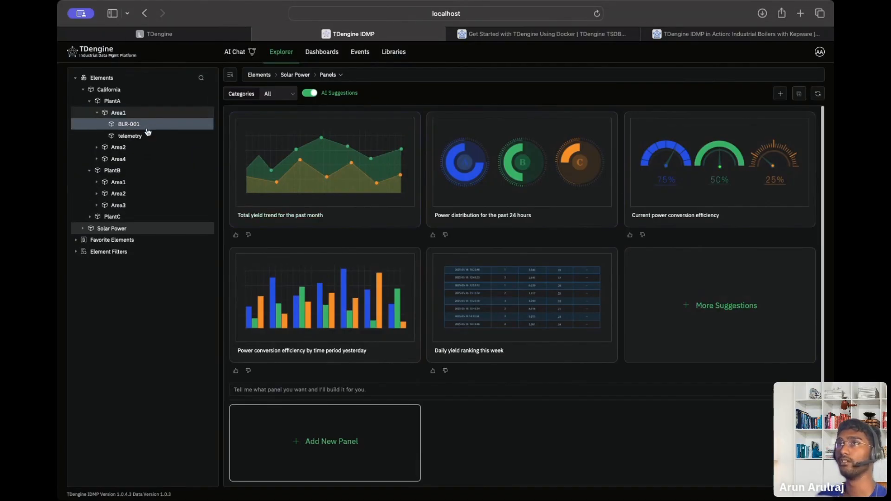
{"action": "left_click", "coordinate": [211, 125]}
Create a child element under BLR-001 with Strong reference type and the Air Duct system template.
{"action": "left_click", "coordinate": [207, 142]}
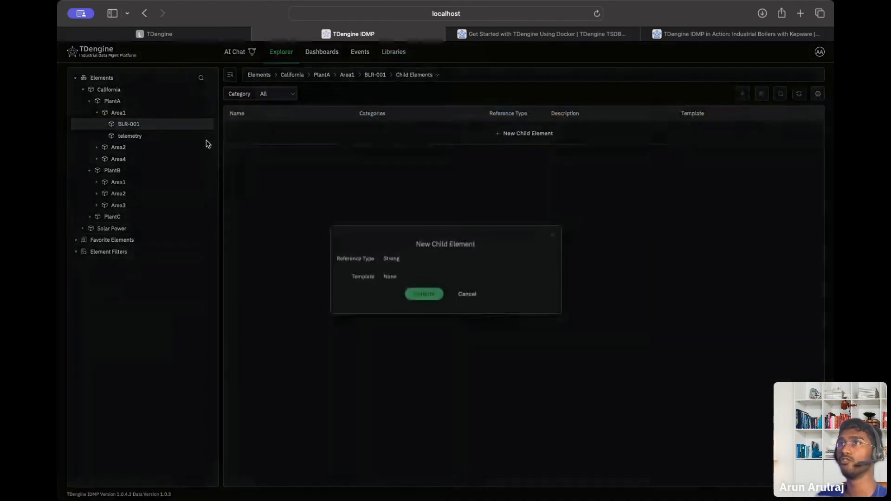
{"action": "left_click", "coordinate": [453, 261]}
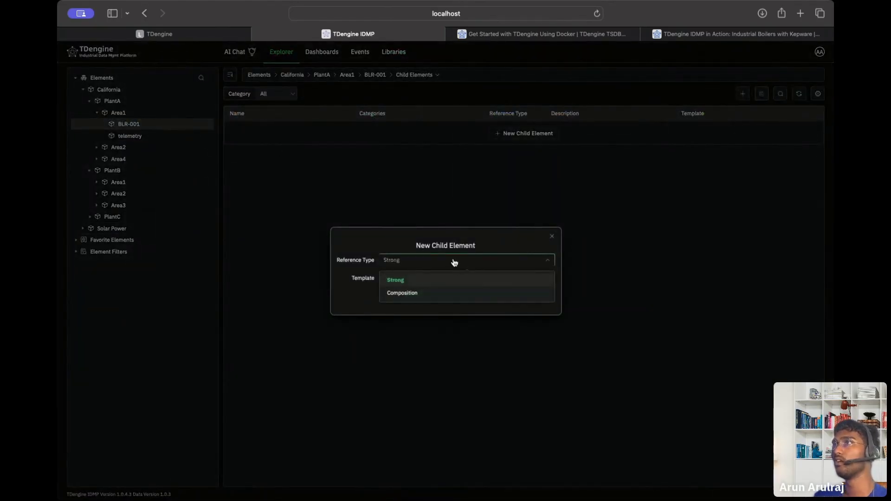
{"action": "left_click", "coordinate": [455, 263]}
{"action": "left_click", "coordinate": [423, 280]}
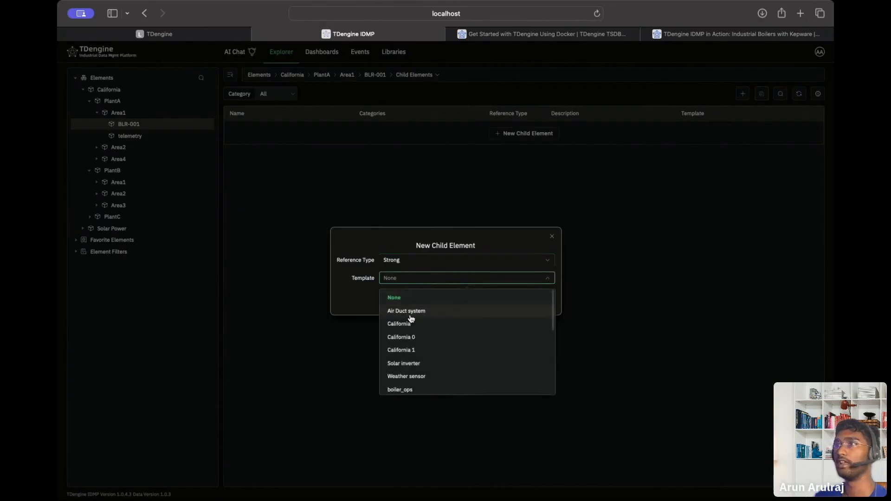
{"action": "left_click", "coordinate": [412, 311]}
{"action": "left_click", "coordinate": [420, 299]}
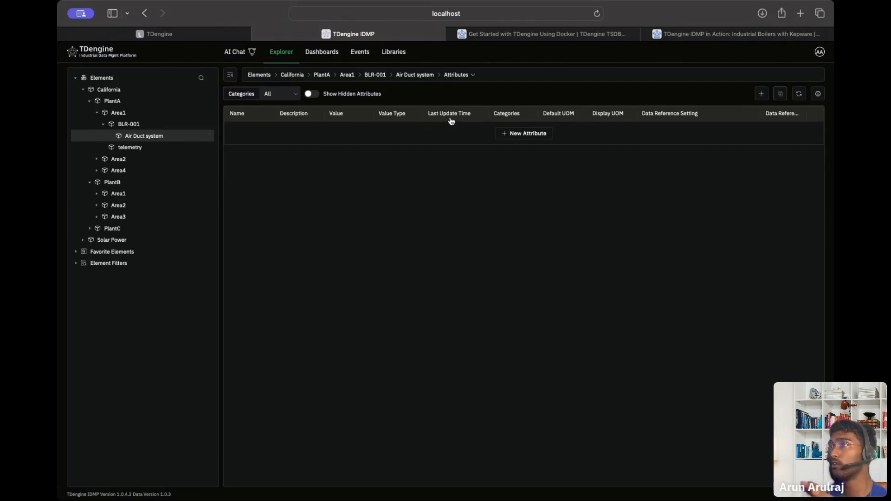
Start a new attribute, browse its UOM classes and data reference types, then discard it.
{"action": "left_click", "coordinate": [524, 134]}
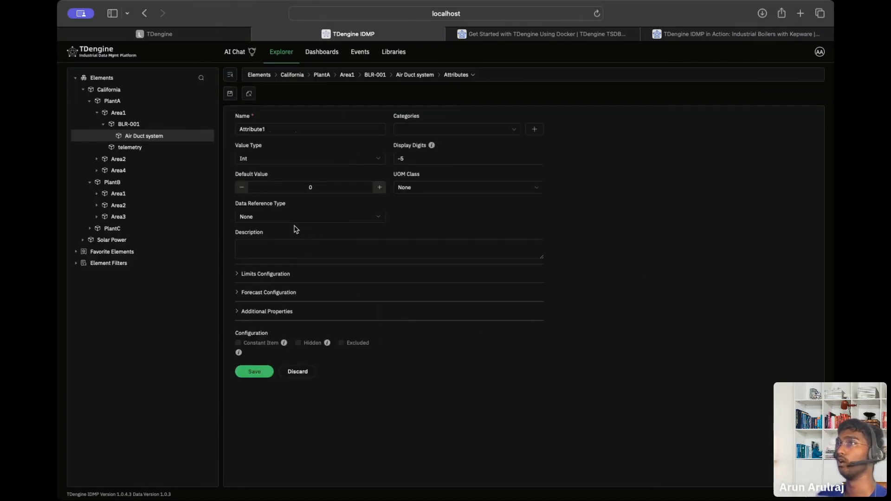
{"action": "left_click", "coordinate": [509, 187]}
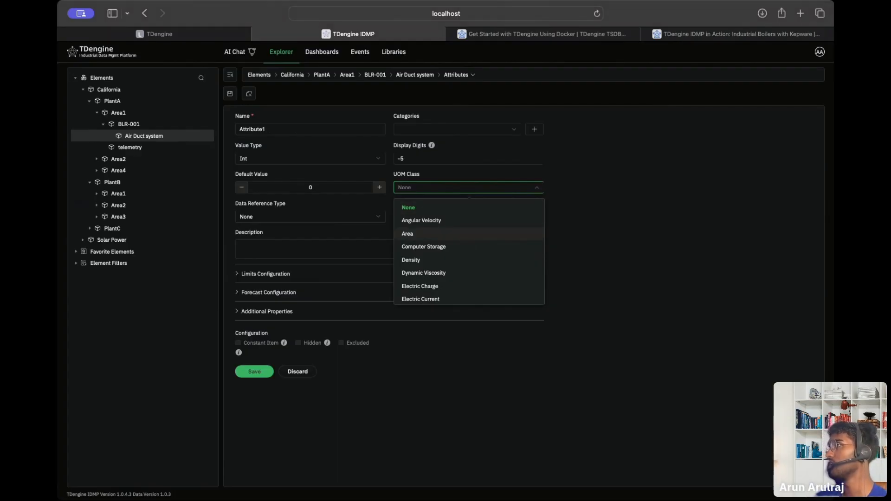
{"action": "scroll", "coordinate": [457, 257], "scroll_direction": "down", "scroll_amount": 5}
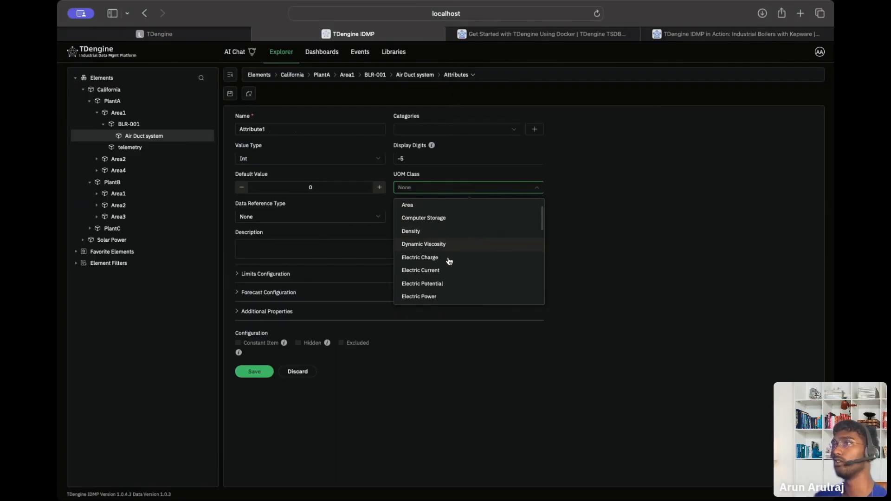
{"action": "scroll", "coordinate": [449, 260], "scroll_direction": "up", "scroll_amount": 5}
{"action": "scroll", "coordinate": [449, 261], "scroll_direction": "down", "scroll_amount": 10}
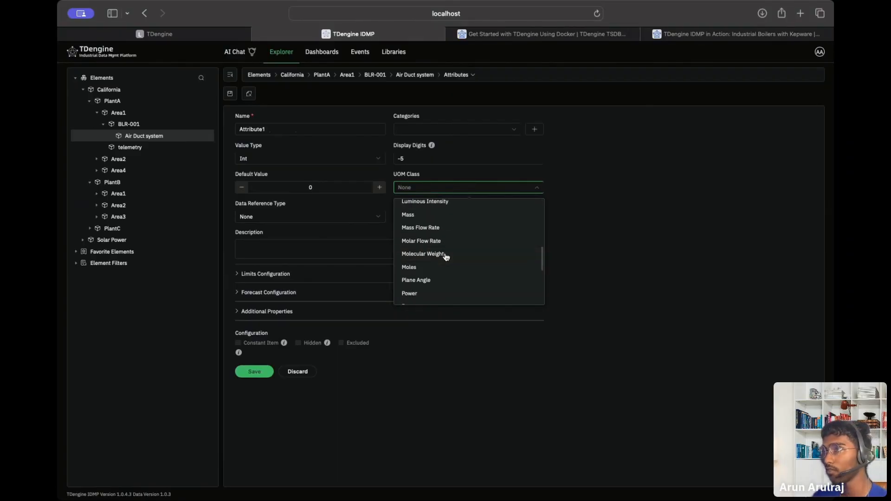
{"action": "scroll", "coordinate": [448, 256], "scroll_direction": "up", "scroll_amount": 10}
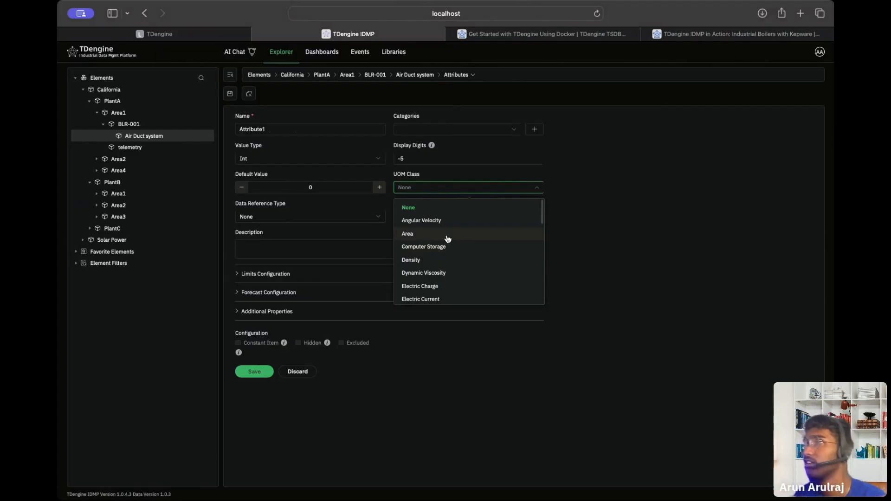
{"action": "left_click", "coordinate": [328, 218]}
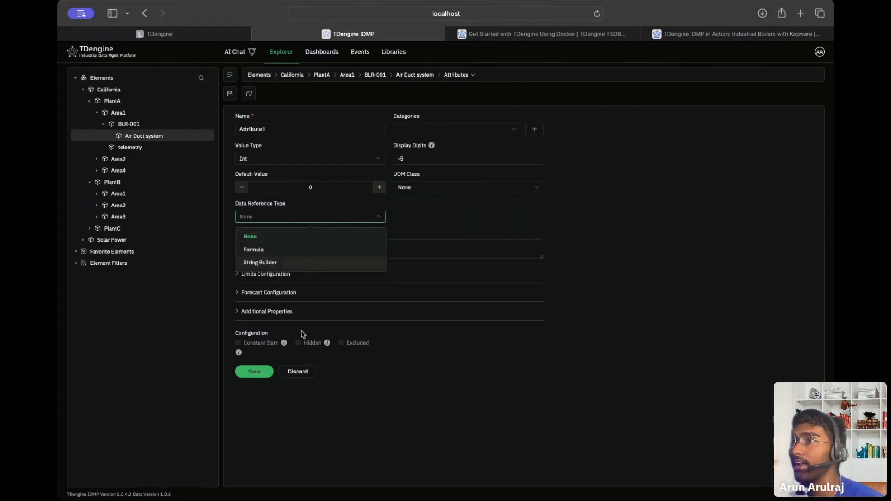
{"action": "left_click", "coordinate": [306, 374]}
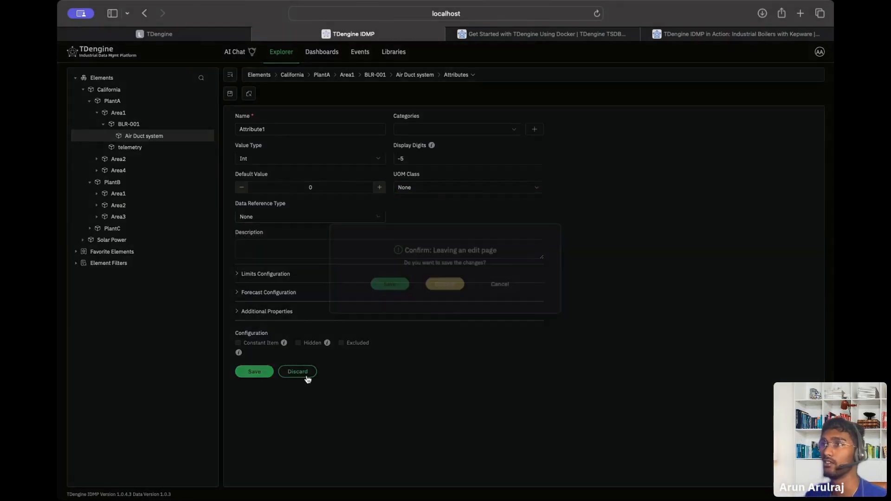
{"action": "left_click", "coordinate": [446, 292]}
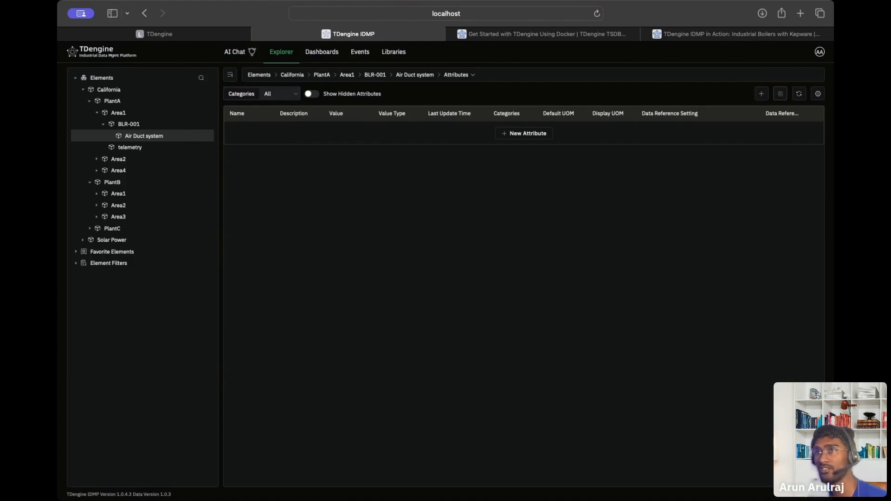
Browse favorites, element filters and the suggested panels of BLR-001, PlantA, PlantC, PlantB Area3 and PlantA Area1.
{"action": "left_click", "coordinate": [77, 255]}
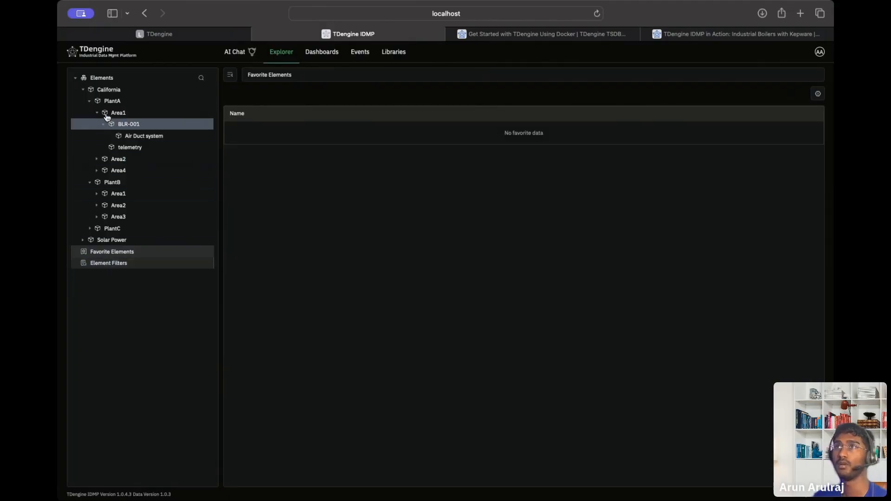
{"action": "left_click", "coordinate": [125, 124]}
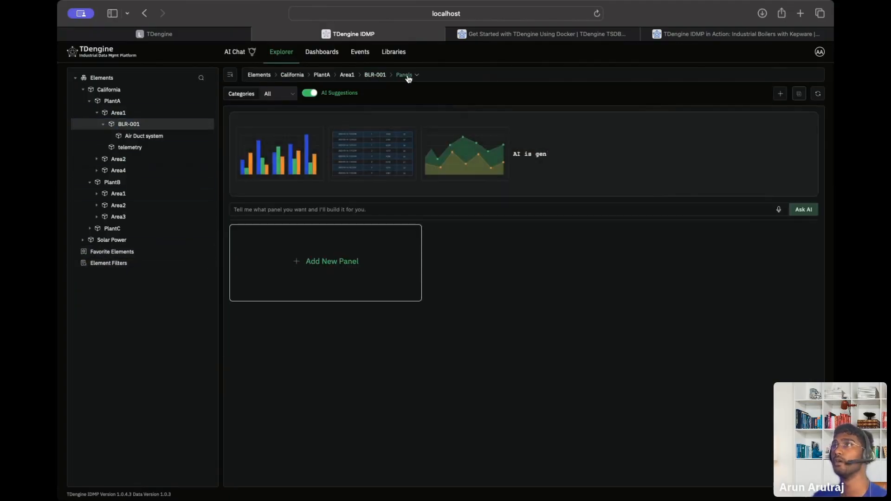
{"action": "left_click", "coordinate": [97, 112]}
{"action": "left_click", "coordinate": [107, 100]}
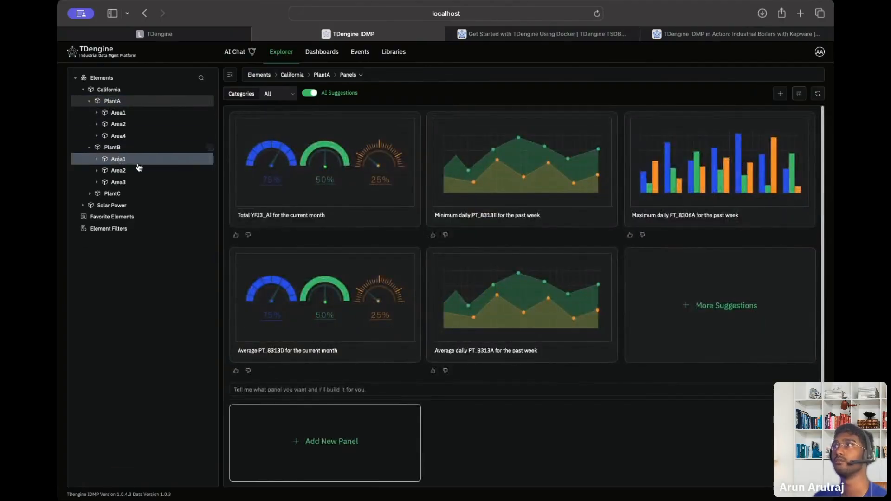
{"action": "left_click", "coordinate": [100, 227]}
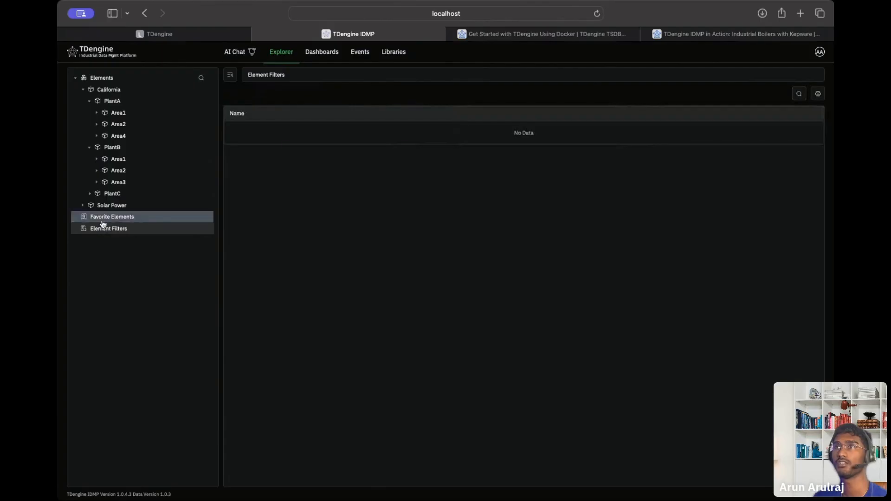
{"action": "left_click", "coordinate": [102, 217]}
{"action": "left_click", "coordinate": [110, 194]}
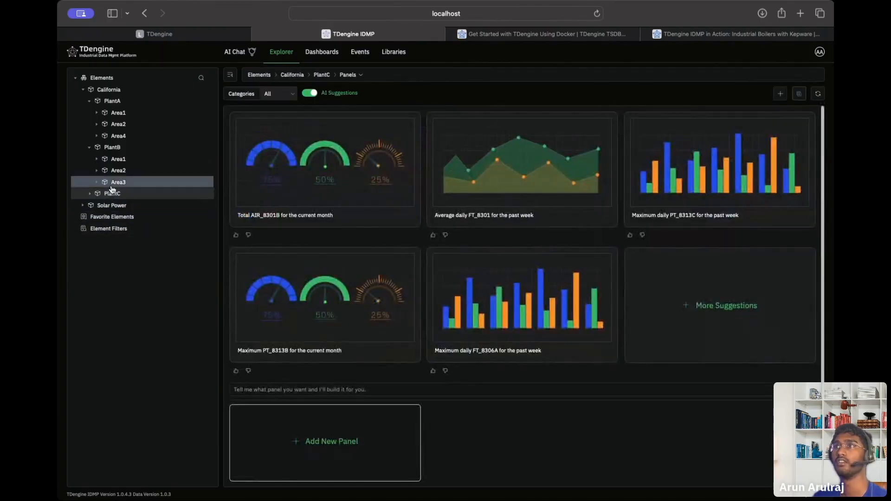
{"action": "left_click", "coordinate": [117, 182]}
{"action": "left_click", "coordinate": [114, 113]}
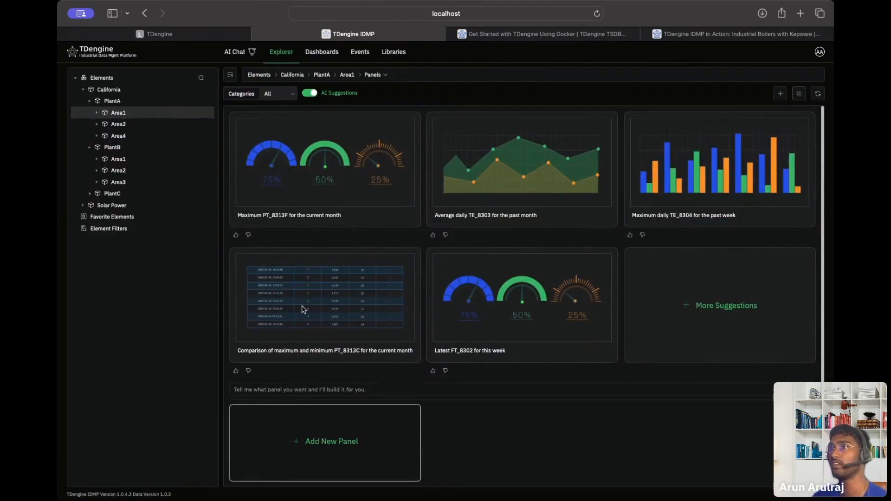
Expand Area1, Area2 and Area4 to view BLR-001, BLR-002 and BLR-004 panels, ending on BLR-002.
{"action": "left_click", "coordinate": [98, 113]}
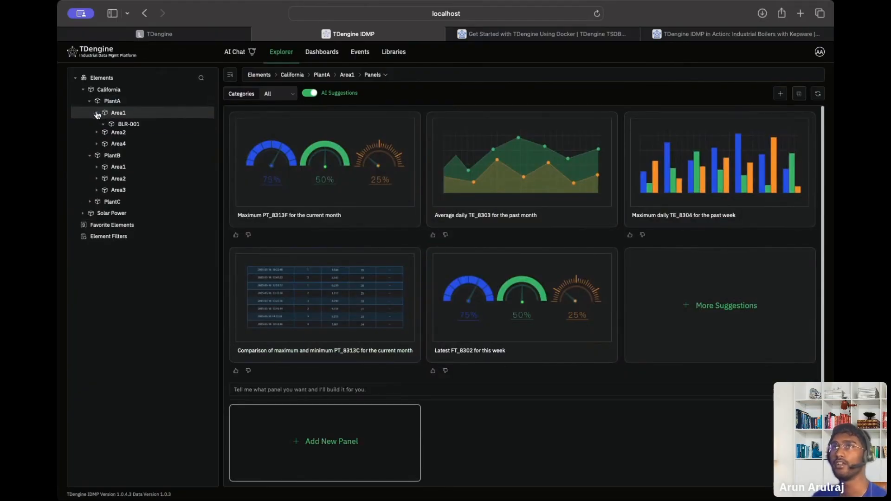
{"action": "left_click", "coordinate": [111, 125]}
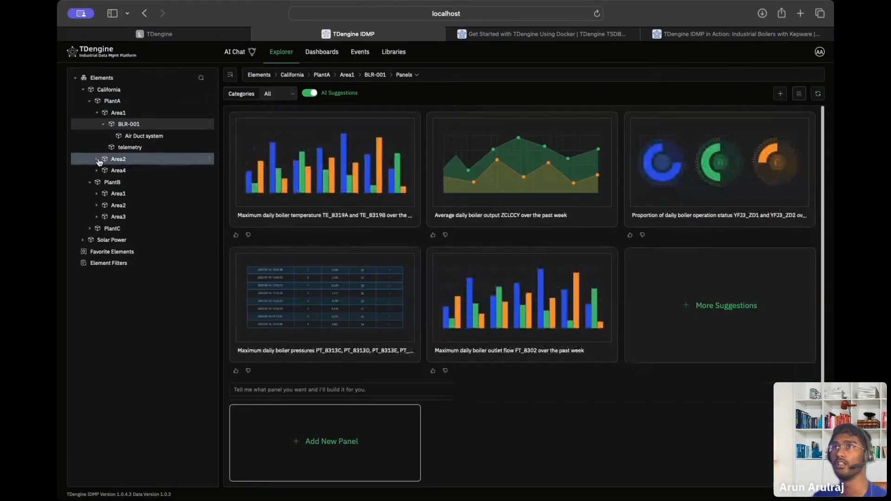
{"action": "left_click", "coordinate": [98, 159]}
{"action": "left_click", "coordinate": [109, 171]}
{"action": "left_click", "coordinate": [106, 181]}
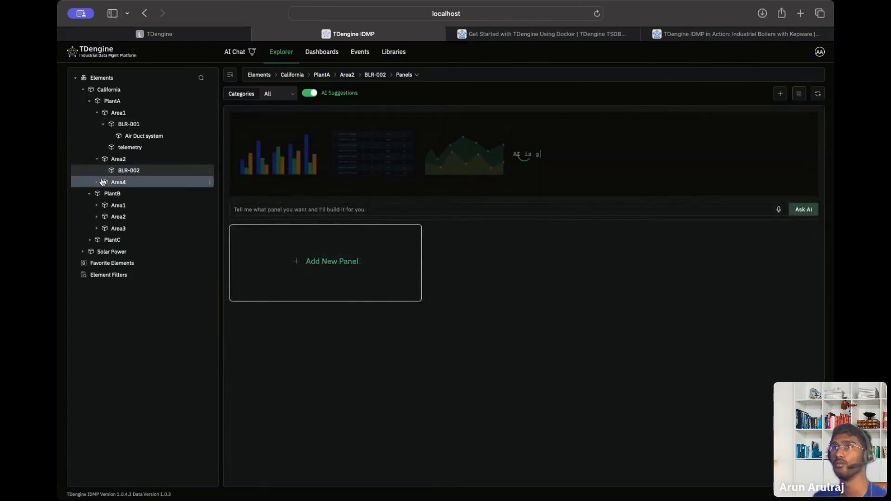
{"action": "left_click", "coordinate": [97, 182]}
{"action": "left_click", "coordinate": [106, 193]}
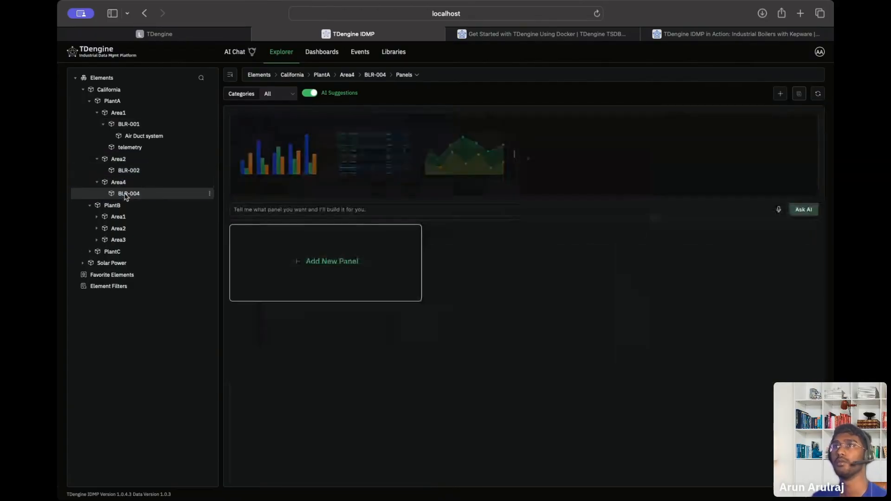
{"action": "left_click", "coordinate": [123, 171]}
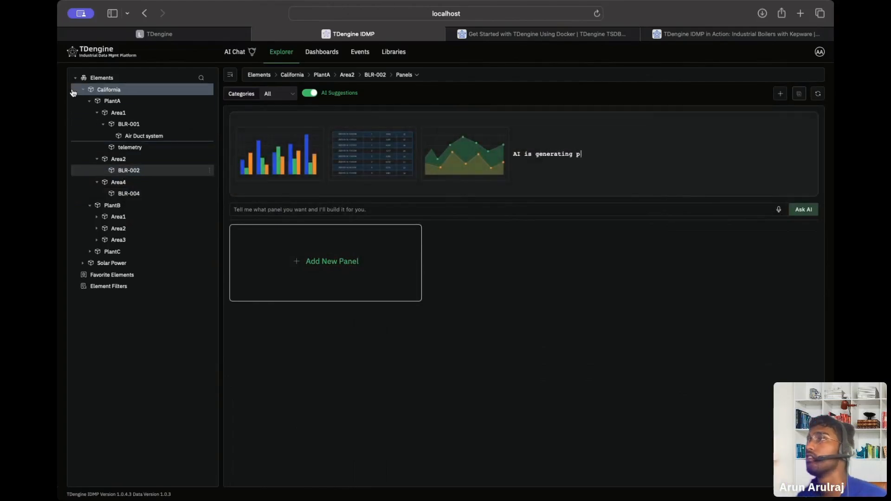
{"action": "left_click", "coordinate": [104, 126]}
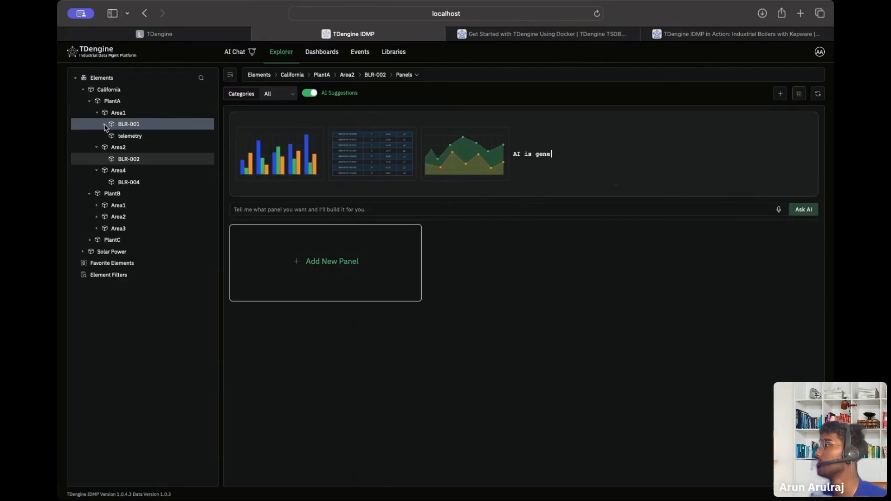
Select BLR-001 and toggle AI Suggestions off and on to regenerate its panels.
{"action": "left_click", "coordinate": [118, 113]}
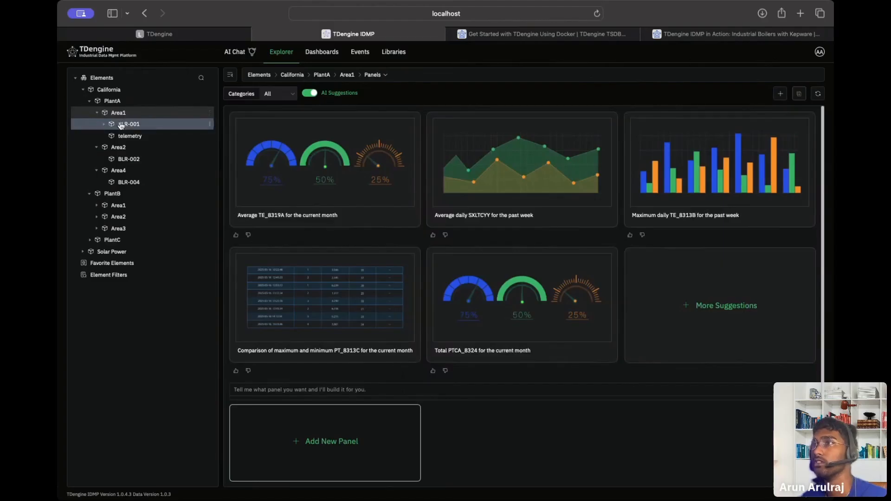
{"action": "left_click", "coordinate": [112, 101]}
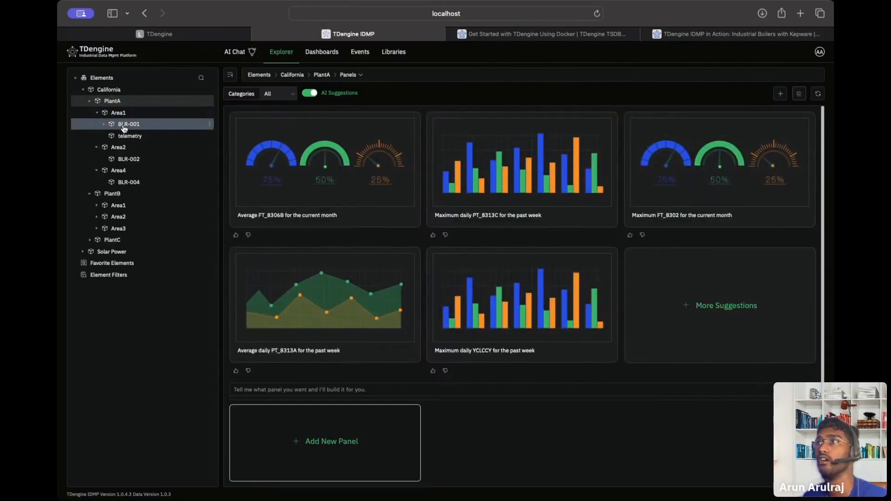
{"action": "left_click", "coordinate": [124, 127]}
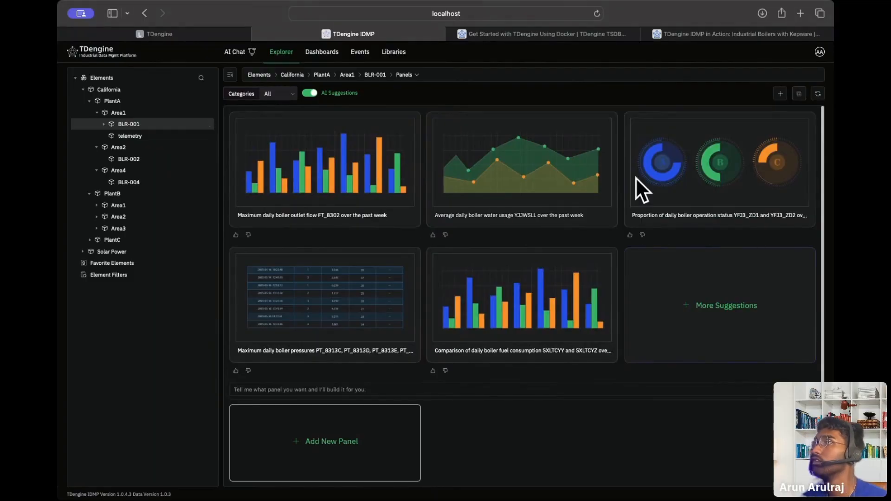
{"action": "scroll", "coordinate": [427, 239], "scroll_direction": "down", "scroll_amount": 1}
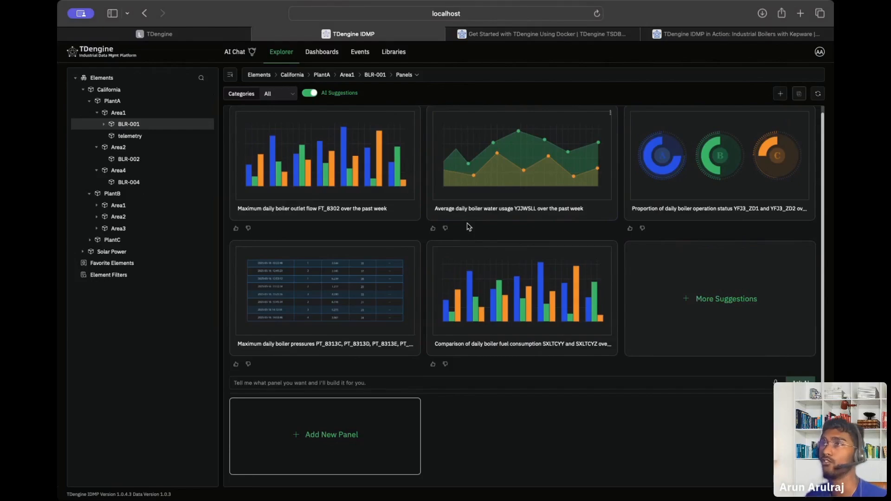
{"action": "left_click", "coordinate": [310, 94]}
{"action": "left_click", "coordinate": [310, 93]}
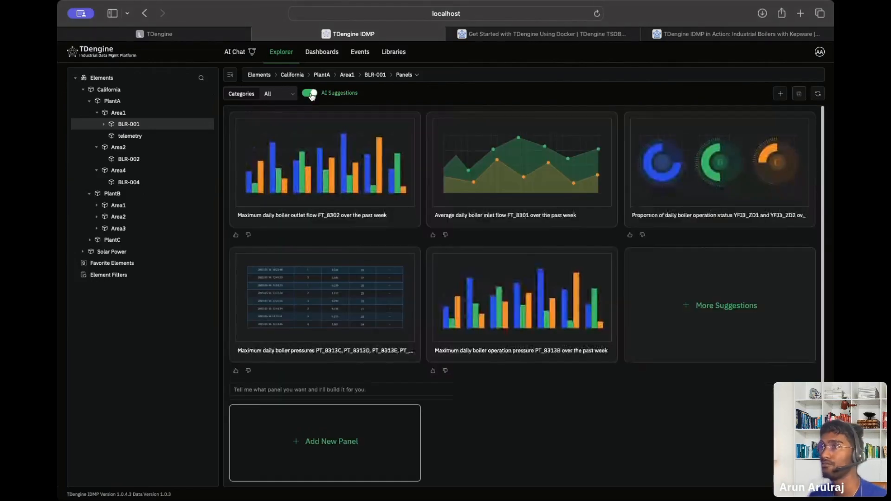
Like the operation status proportion panel, dislike the inlet flow and alarm count panels, and request more suggestions.
{"action": "left_click", "coordinate": [631, 235]}
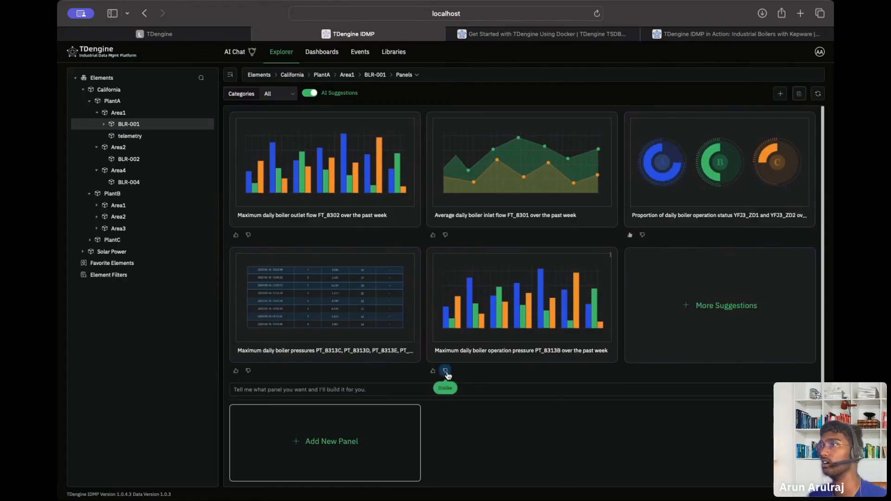
{"action": "left_click", "coordinate": [445, 235]}
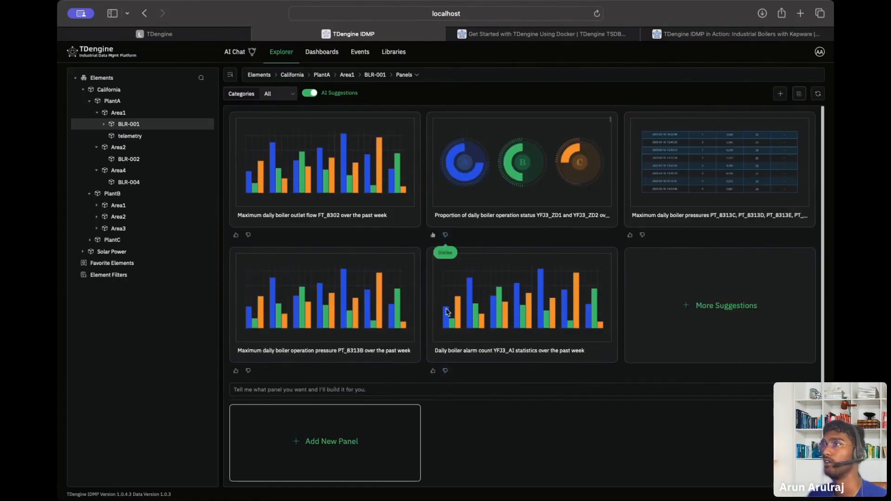
{"action": "left_click", "coordinate": [445, 371]}
{"action": "left_click", "coordinate": [718, 323]}
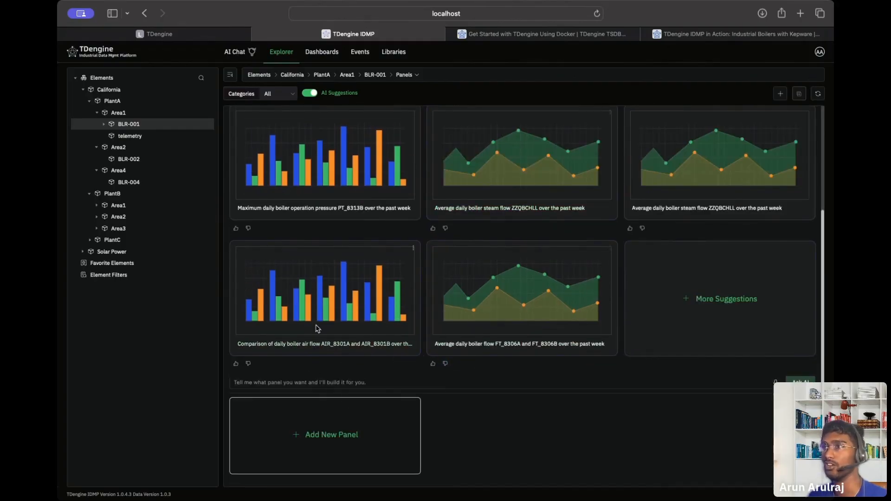
{"action": "scroll", "coordinate": [319, 328], "scroll_direction": "up", "scroll_amount": 3}
{"action": "left_click", "coordinate": [488, 181]}
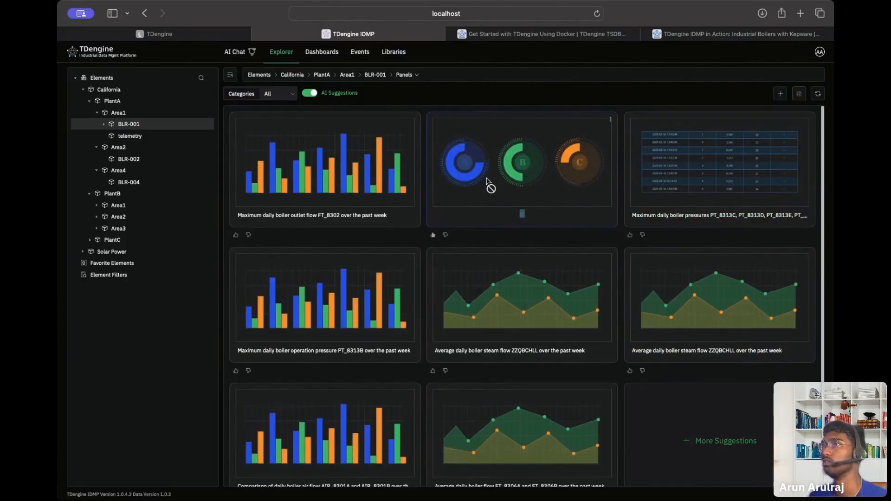
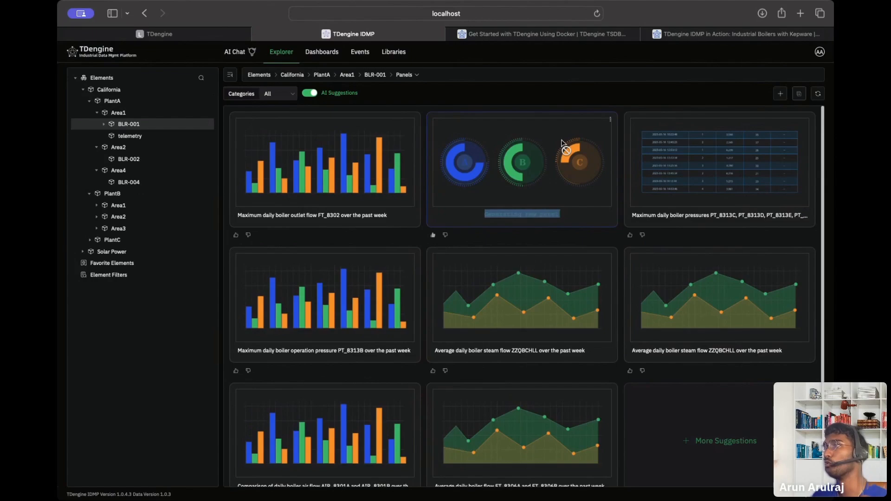
Check the gauge suggestion card's options and reload BLR-001's suggestions page.
{"action": "scroll", "coordinate": [563, 144], "scroll_direction": "down", "scroll_amount": 1}
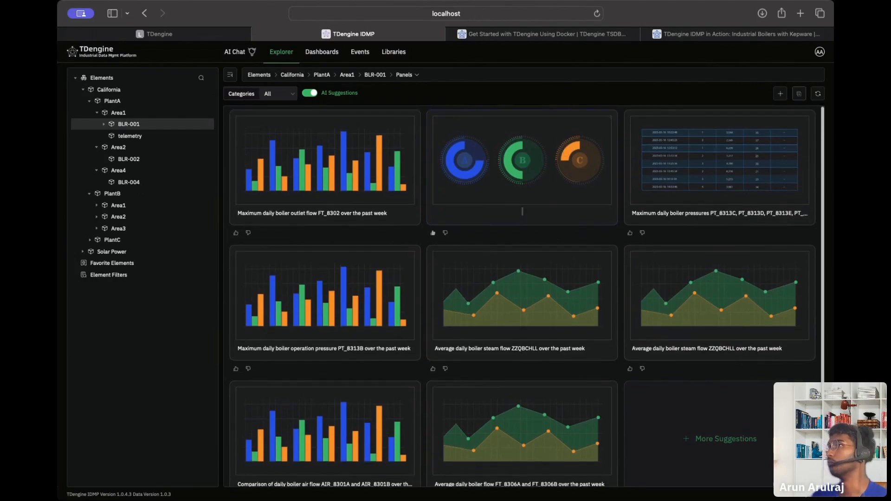
{"action": "left_click", "coordinate": [612, 119]}
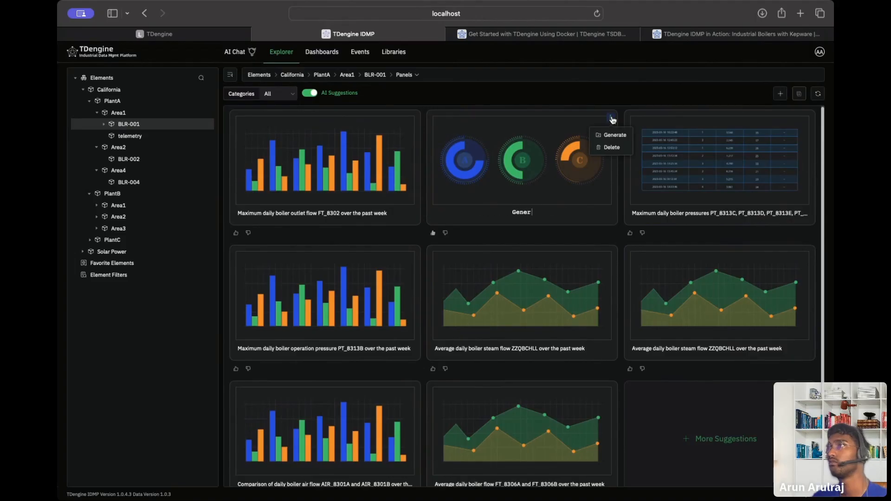
{"action": "scroll", "coordinate": [594, 265], "scroll_direction": "down", "scroll_amount": 3}
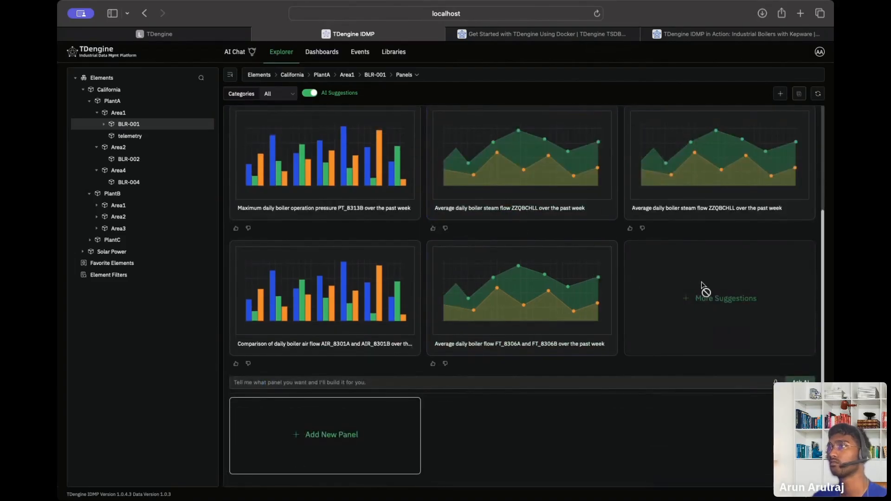
{"action": "scroll", "coordinate": [678, 297], "scroll_direction": "up", "scroll_amount": 3}
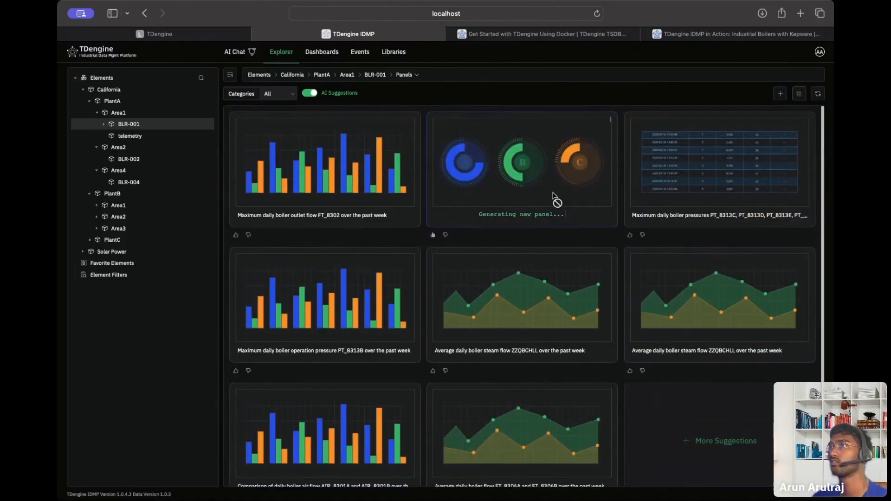
{"action": "left_click", "coordinate": [597, 14]}
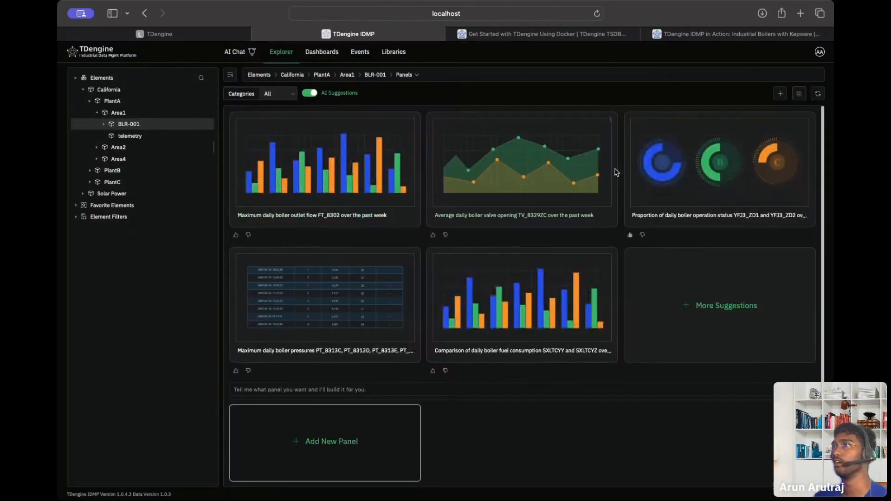
Generate the third and fourth AI-suggested panels for BLR-001.
{"action": "double_click", "coordinate": [742, 170]}
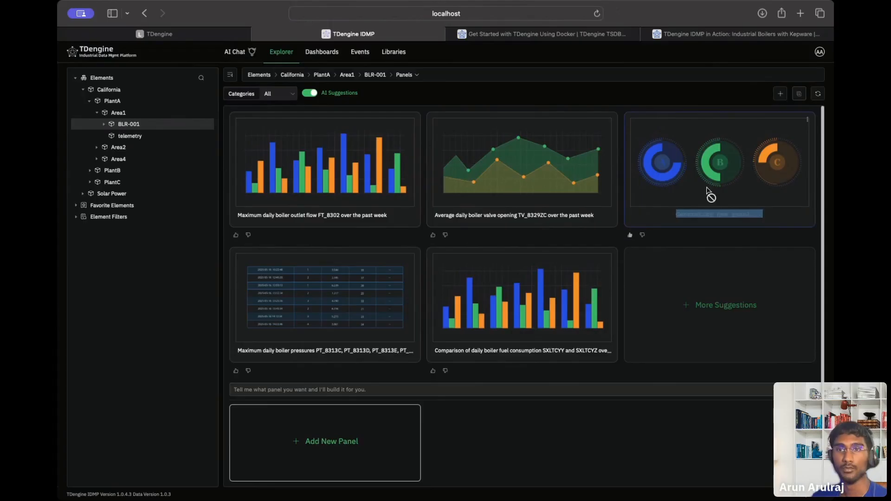
{"action": "left_click", "coordinate": [808, 121]}
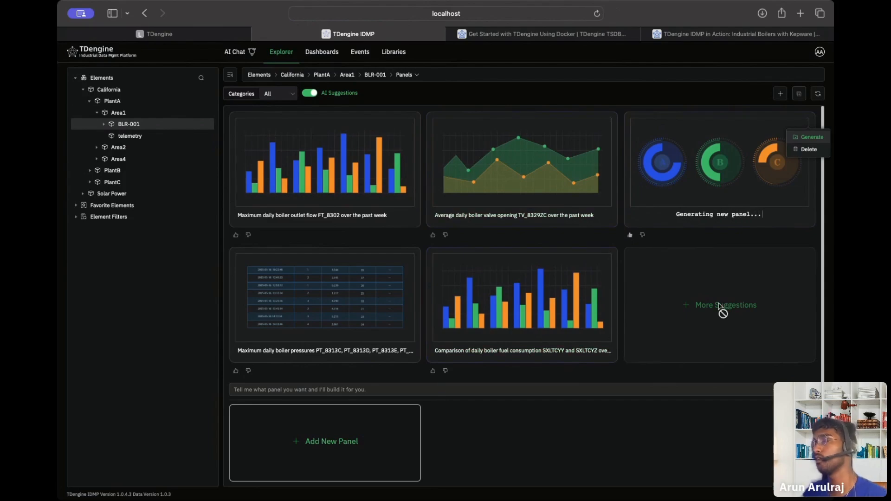
{"action": "left_click", "coordinate": [643, 386]}
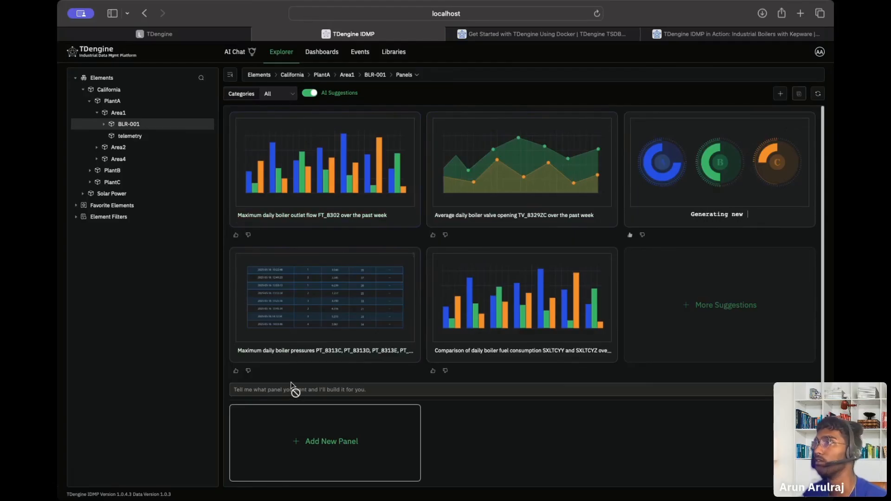
{"action": "double_click", "coordinate": [353, 312]}
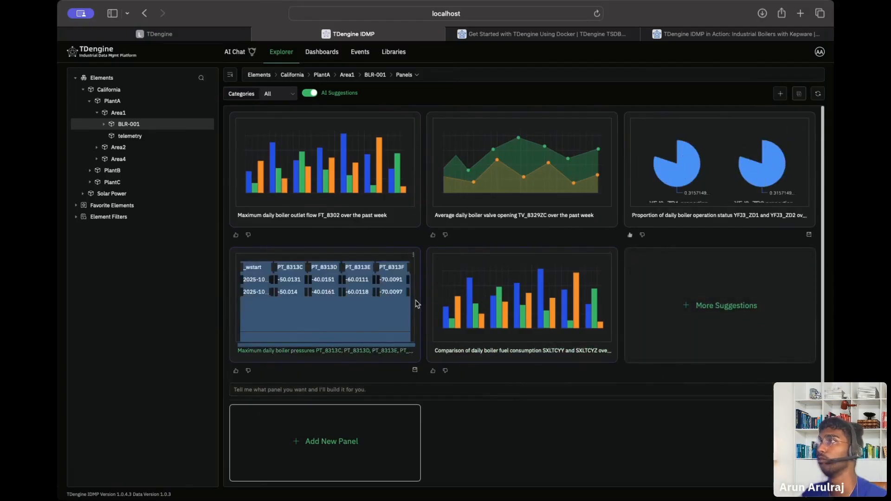
View the pie chart panel in full, then start a blank new panel.
{"action": "left_click", "coordinate": [809, 123]}
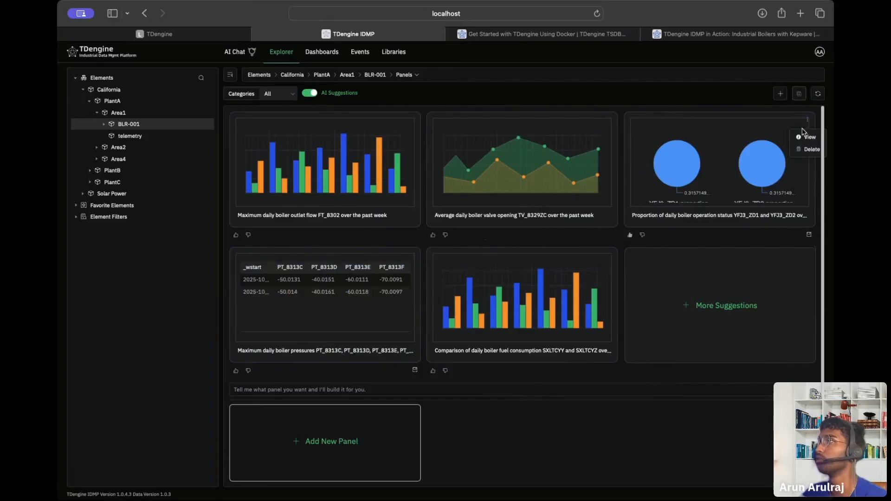
{"action": "left_click", "coordinate": [801, 134]}
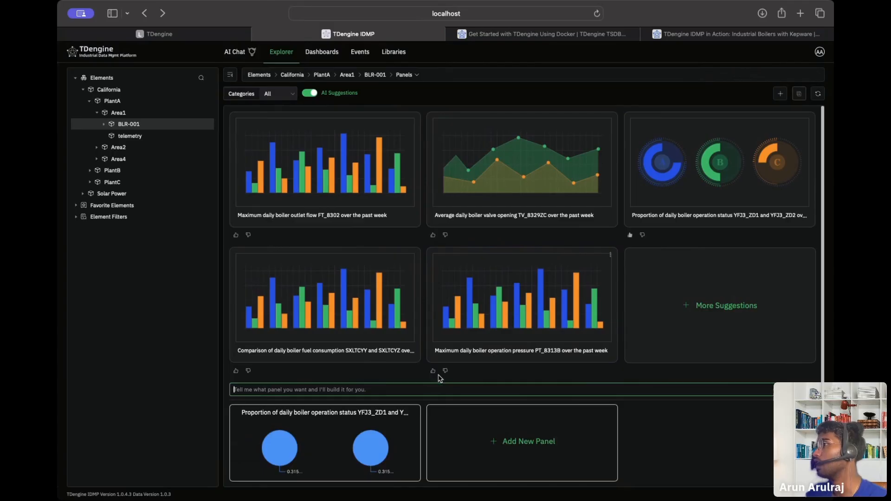
{"action": "left_click", "coordinate": [580, 439]}
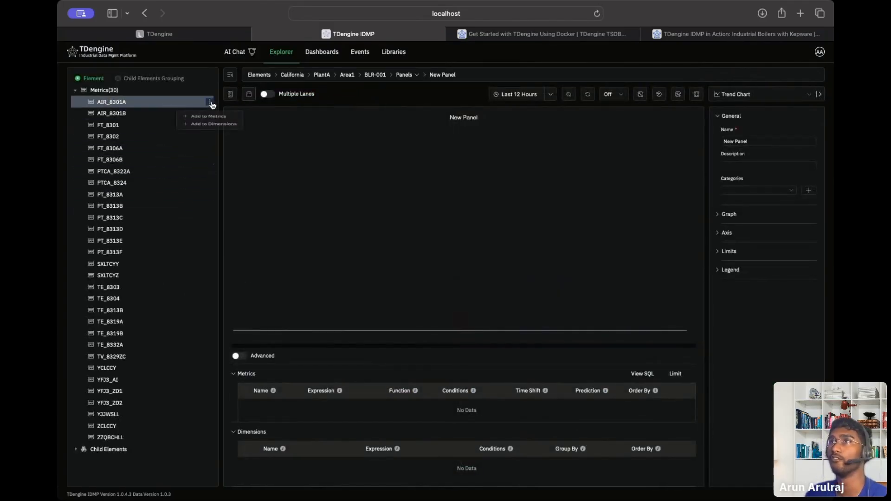
Add AIR_8301A and FT_8301 to the panel's metrics, shown in separate lanes.
{"action": "left_click", "coordinate": [211, 103]}
{"action": "left_click", "coordinate": [209, 119]}
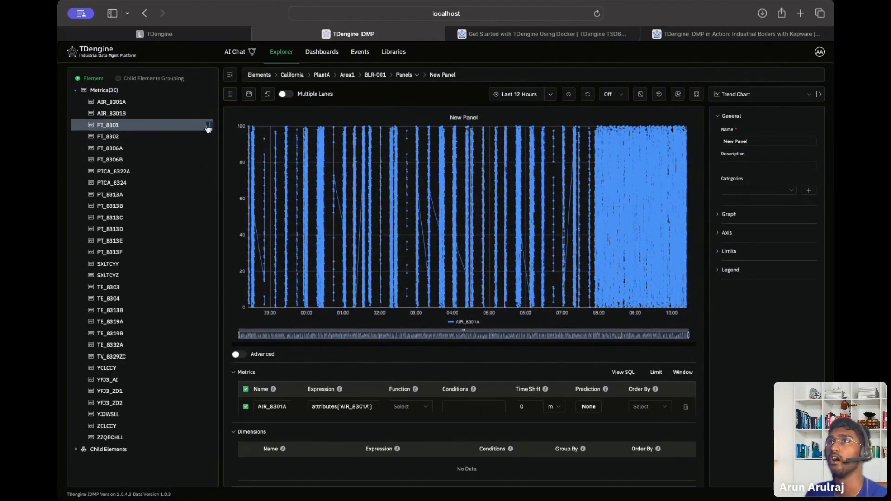
{"action": "left_click", "coordinate": [208, 126]}
{"action": "left_click", "coordinate": [209, 144]}
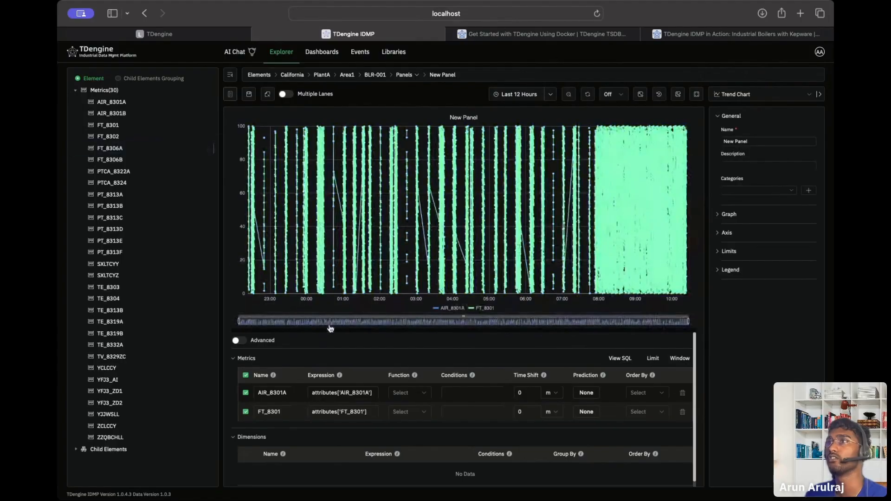
{"action": "left_click", "coordinate": [287, 96]}
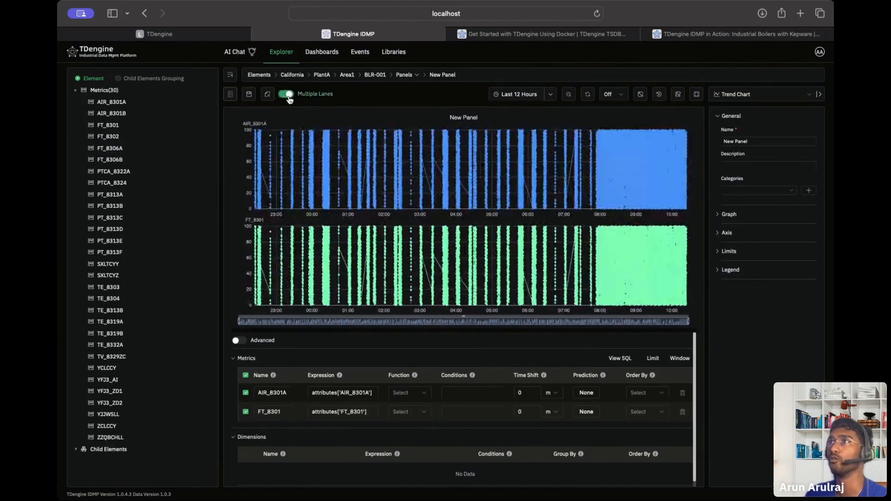
Set the time range to Last 1 day, recombine lanes, and remove FT_8301.
{"action": "left_click", "coordinate": [551, 94]}
{"action": "scroll", "coordinate": [567, 185], "scroll_direction": "down", "scroll_amount": 1}
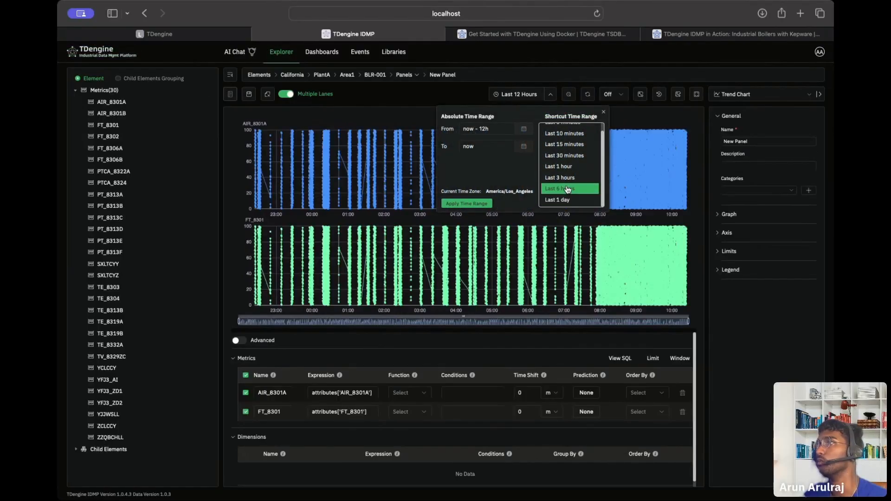
{"action": "left_click", "coordinate": [563, 199]}
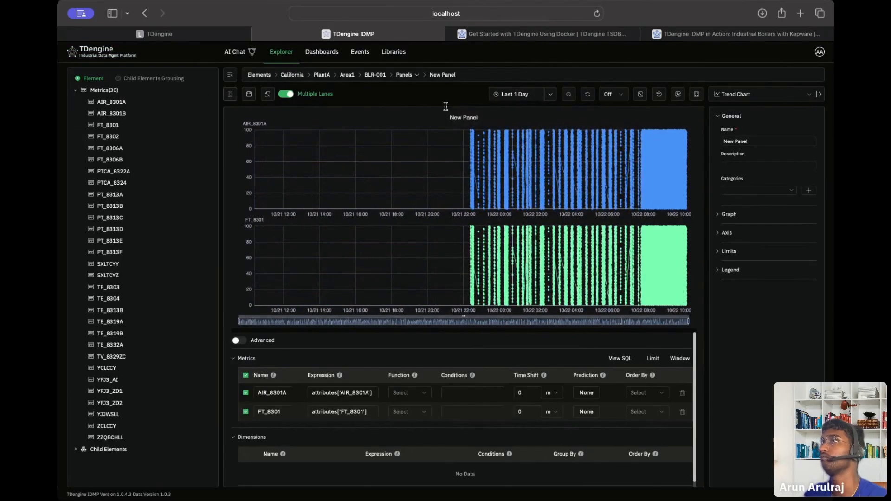
{"action": "left_click", "coordinate": [550, 95]}
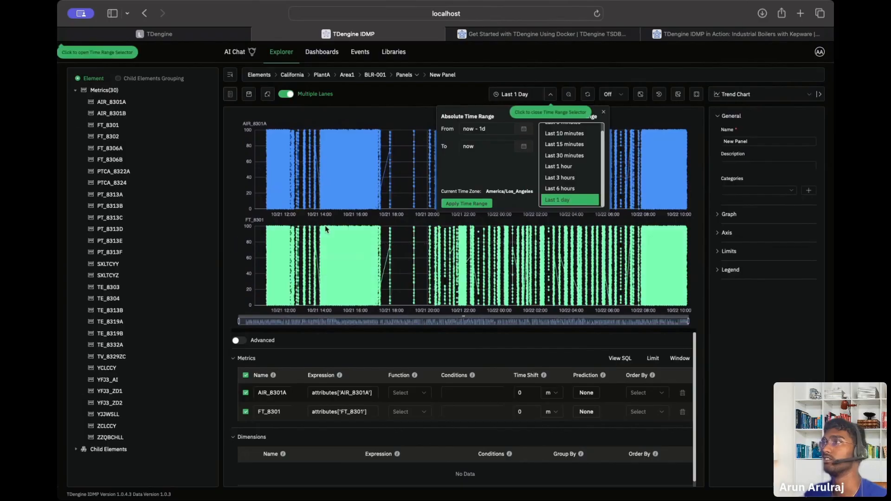
{"action": "left_click", "coordinate": [289, 96]}
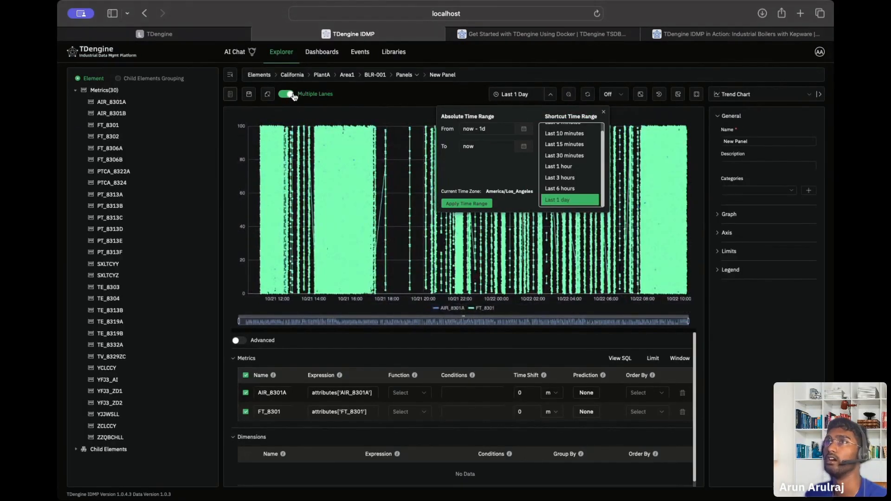
{"action": "left_click", "coordinate": [294, 96]}
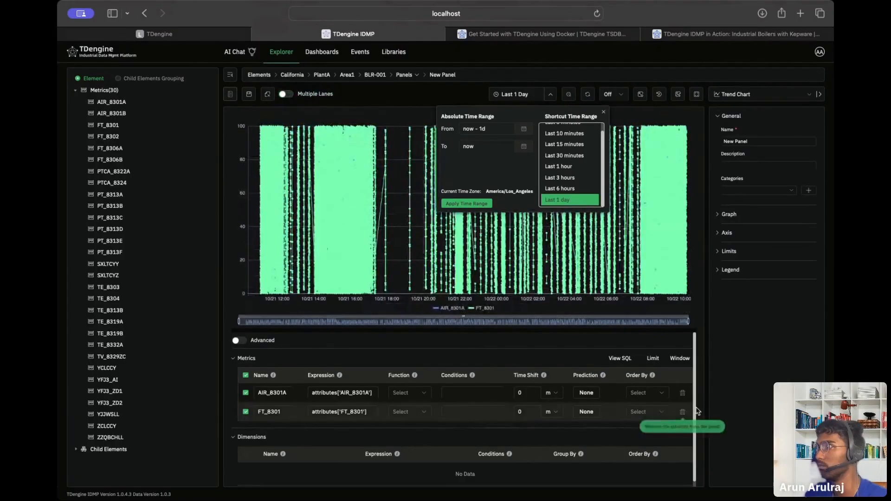
{"action": "left_click", "coordinate": [682, 412]}
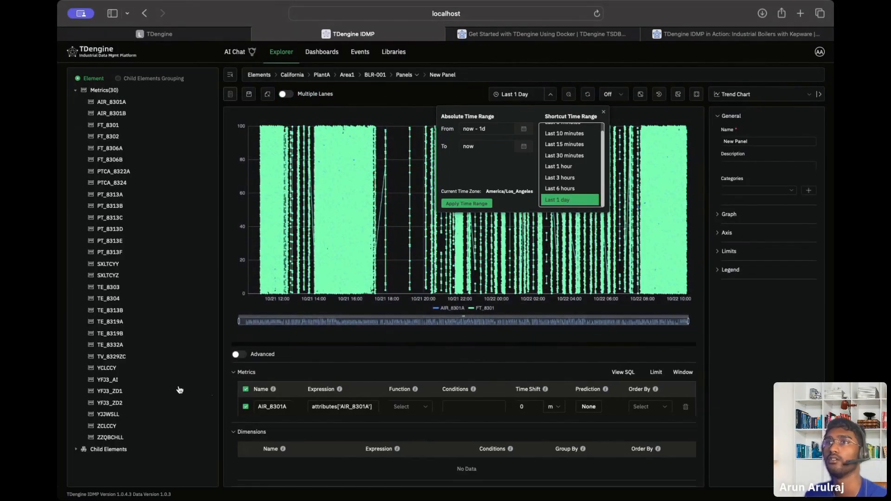
Expand BLR-001's child elements and apply the Last 1 day time range.
{"action": "left_click", "coordinate": [75, 90]}
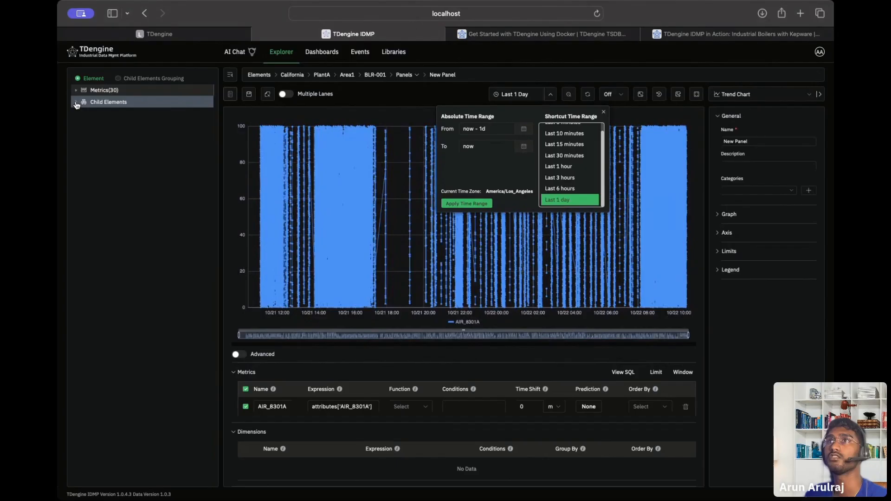
{"action": "left_click", "coordinate": [76, 102]}
{"action": "left_click", "coordinate": [87, 114]}
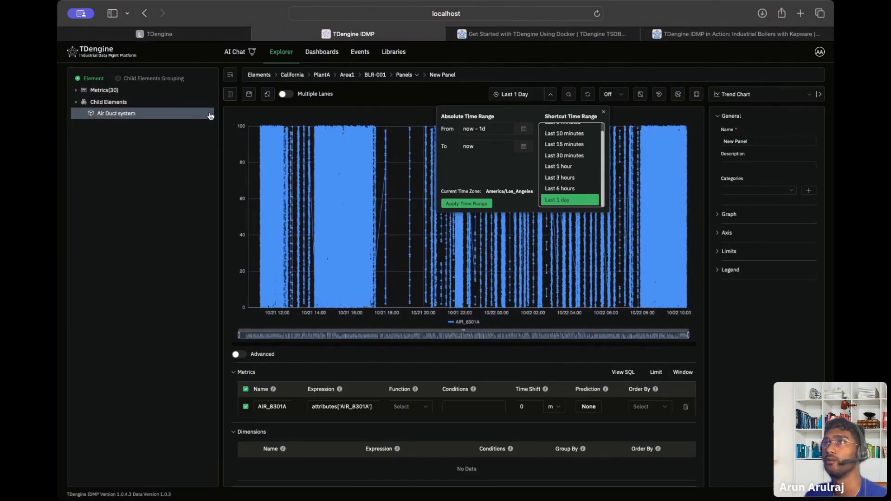
{"action": "left_click", "coordinate": [472, 200]}
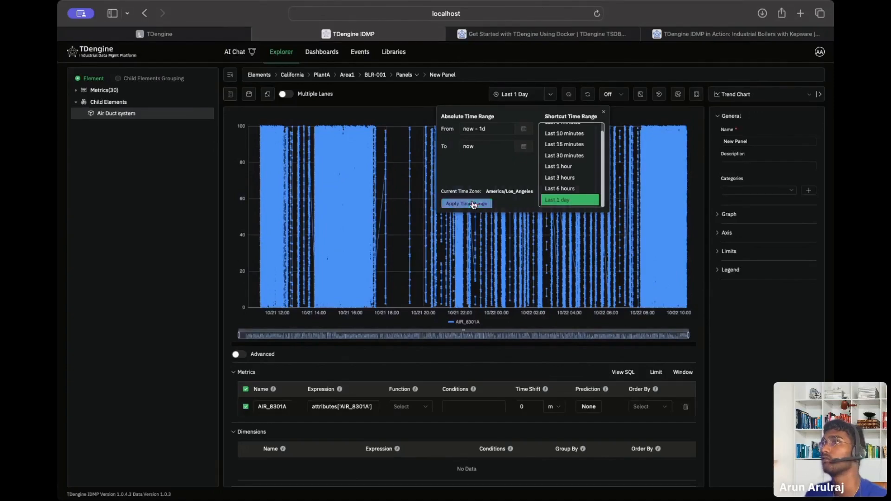
Switch the chart to bar, then scatter, and discard an attempted AIR_8301A prediction.
{"action": "left_click", "coordinate": [763, 96]}
{"action": "left_click", "coordinate": [749, 125]}
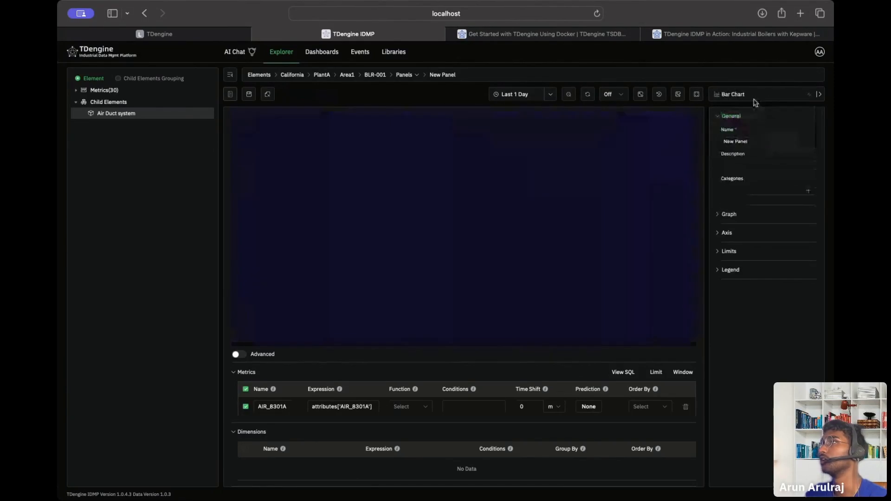
{"action": "left_click", "coordinate": [756, 97]}
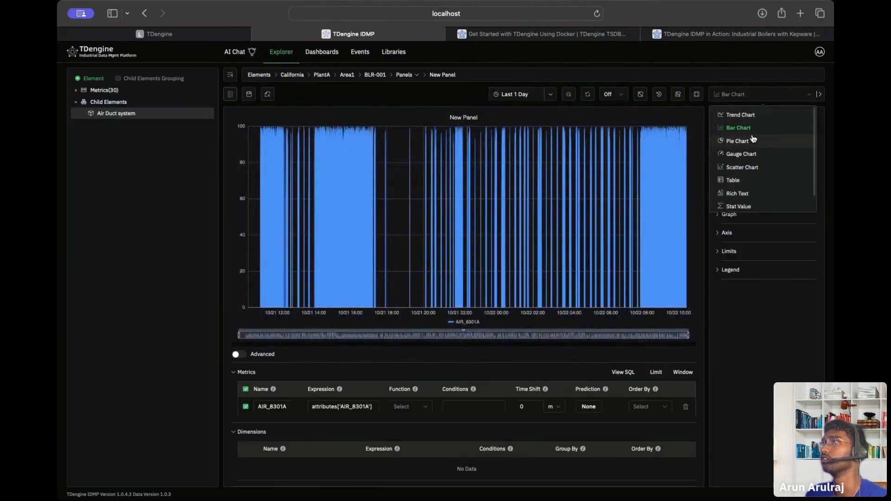
{"action": "left_click", "coordinate": [746, 167]}
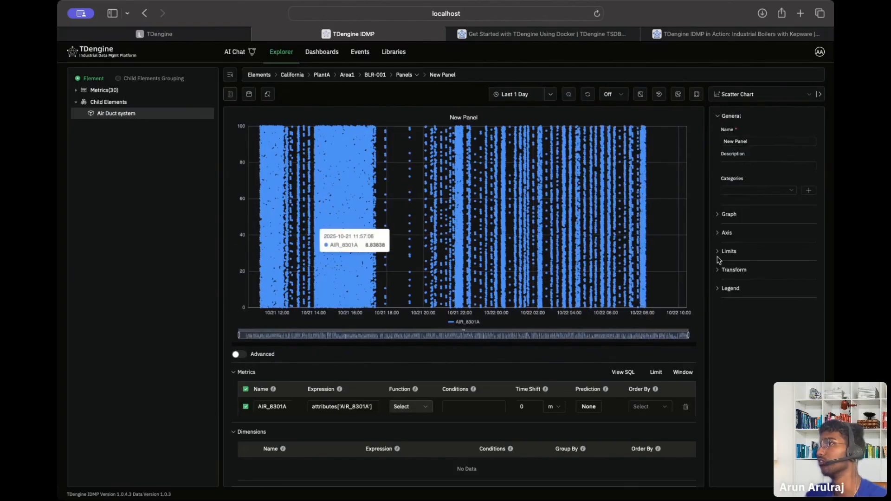
{"action": "left_click", "coordinate": [651, 407]}
{"action": "left_click", "coordinate": [601, 407]}
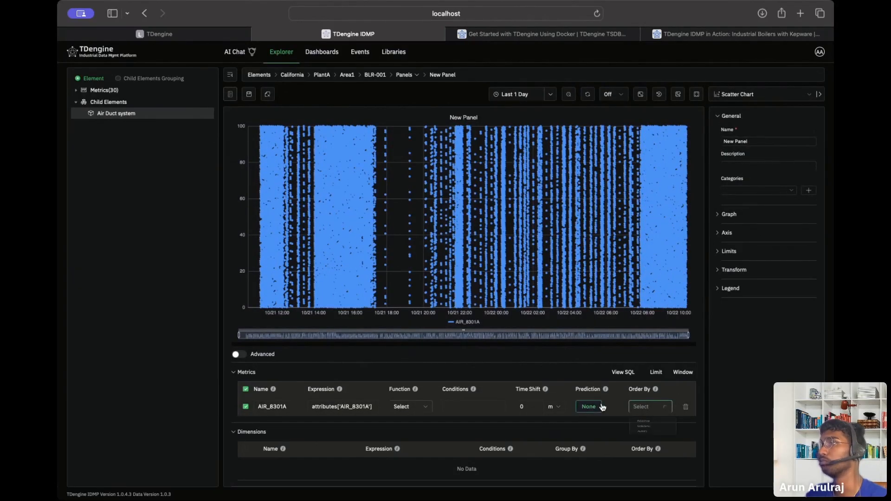
{"action": "left_click", "coordinate": [472, 292]}
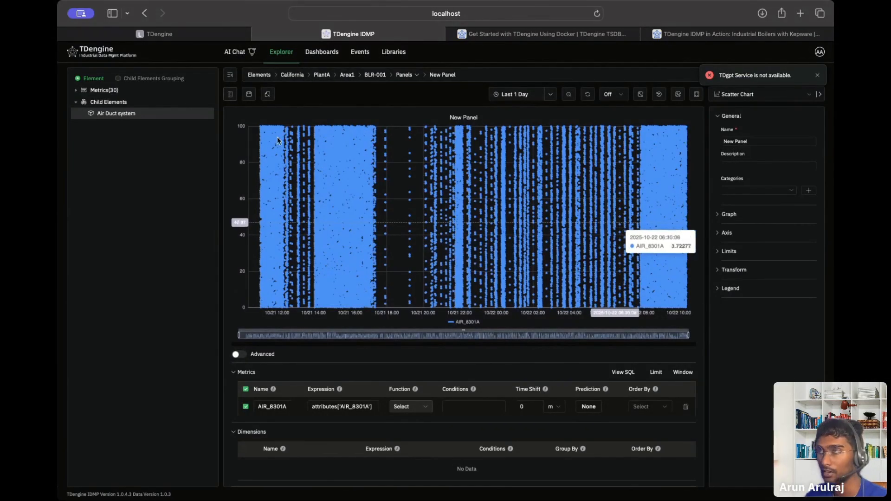
Expand the Axis, Limits, Transform and Legend settings and set the legend to Hidden.
{"action": "left_click", "coordinate": [728, 233]}
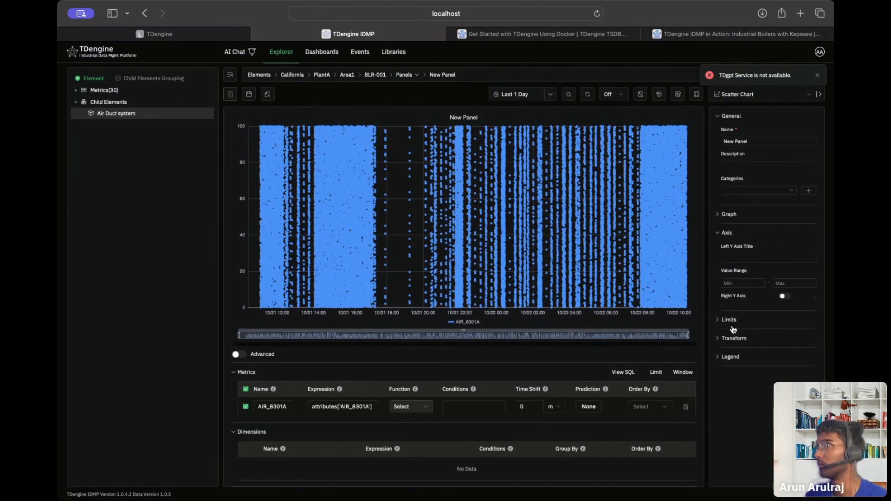
{"action": "left_click", "coordinate": [732, 320]}
{"action": "left_click", "coordinate": [751, 395]}
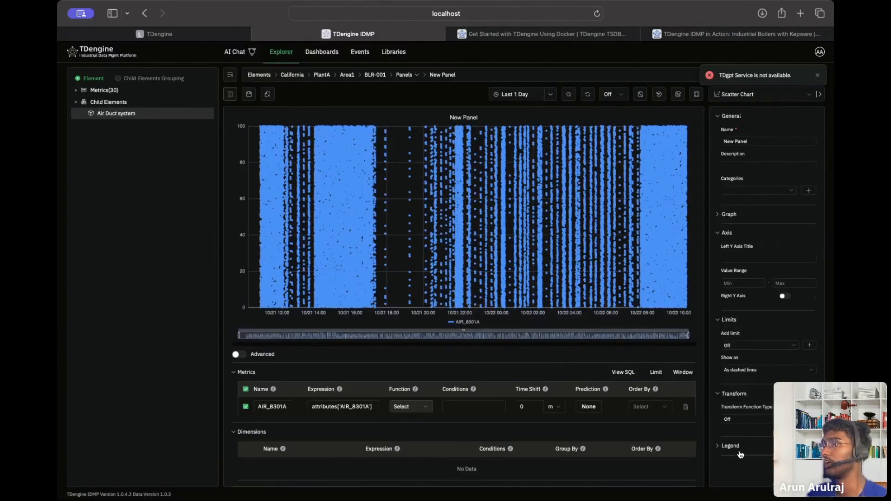
{"action": "left_click", "coordinate": [740, 448]}
{"action": "left_click", "coordinate": [746, 448]}
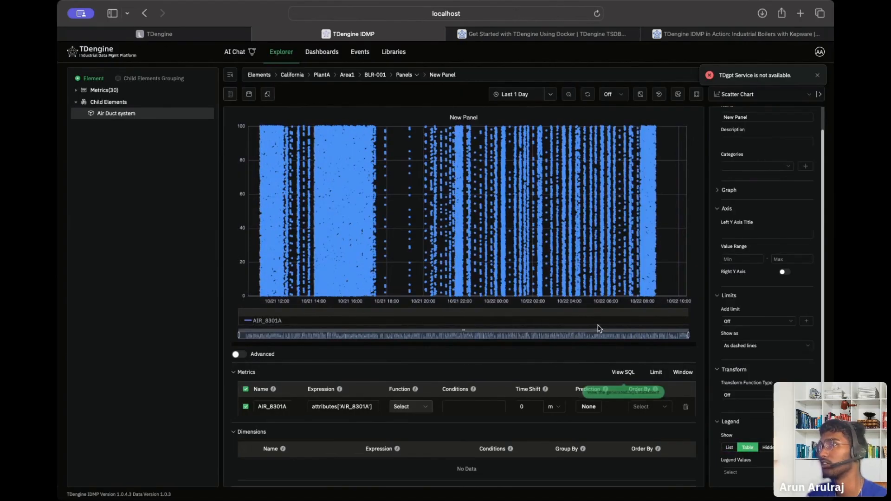
{"action": "left_click", "coordinate": [767, 449]}
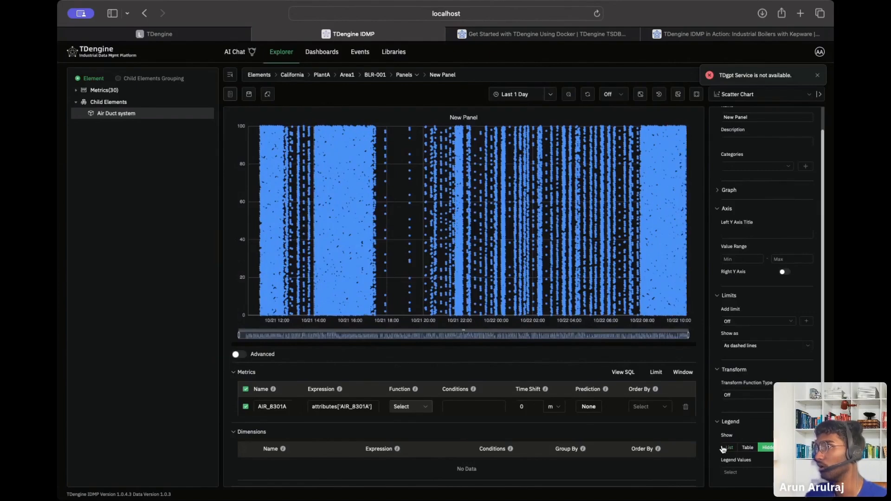
Choose Min and Max as legend values, leave conditions empty, and expand Graph settings.
{"action": "left_click", "coordinate": [760, 474]}
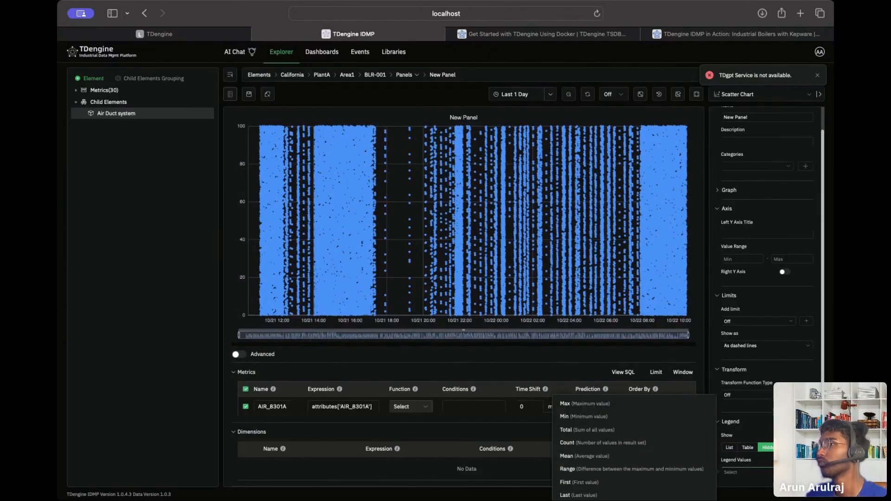
{"action": "left_click", "coordinate": [603, 418]}
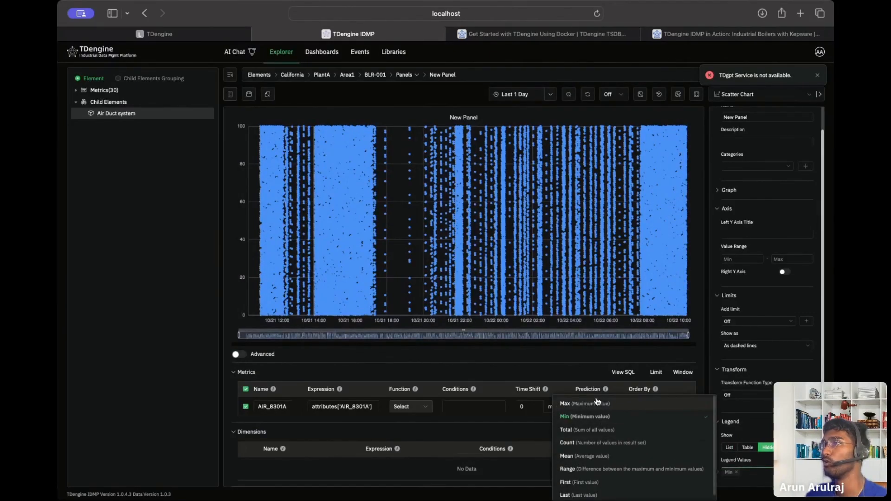
{"action": "left_click", "coordinate": [597, 403]}
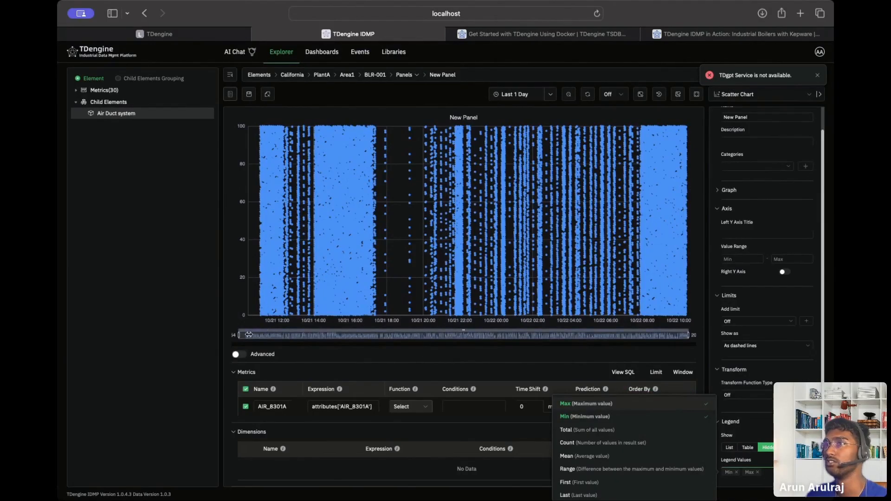
{"action": "left_click", "coordinate": [762, 478]}
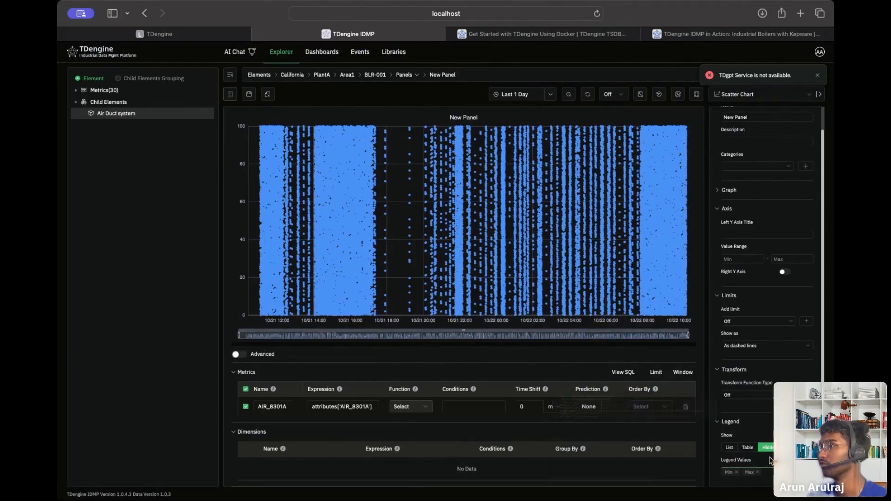
{"action": "scroll", "coordinate": [712, 350], "scroll_direction": "up", "scroll_amount": 1}
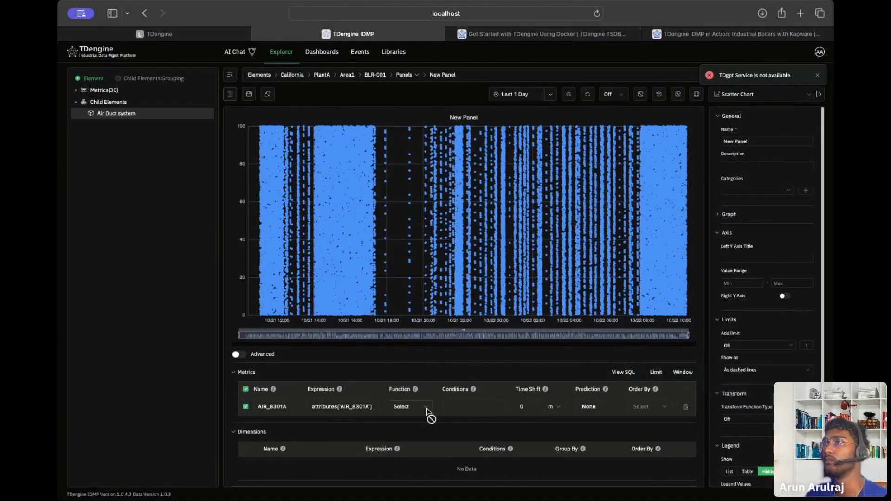
{"action": "left_click", "coordinate": [467, 409]}
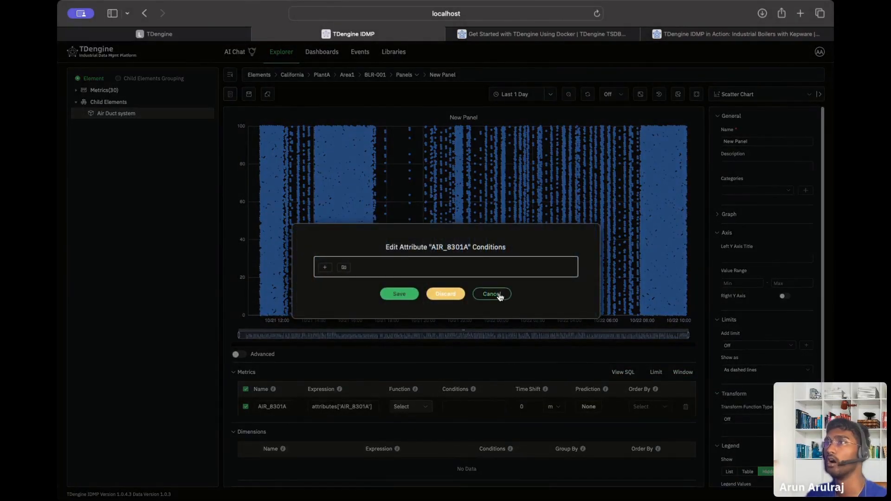
{"action": "left_click", "coordinate": [497, 295]}
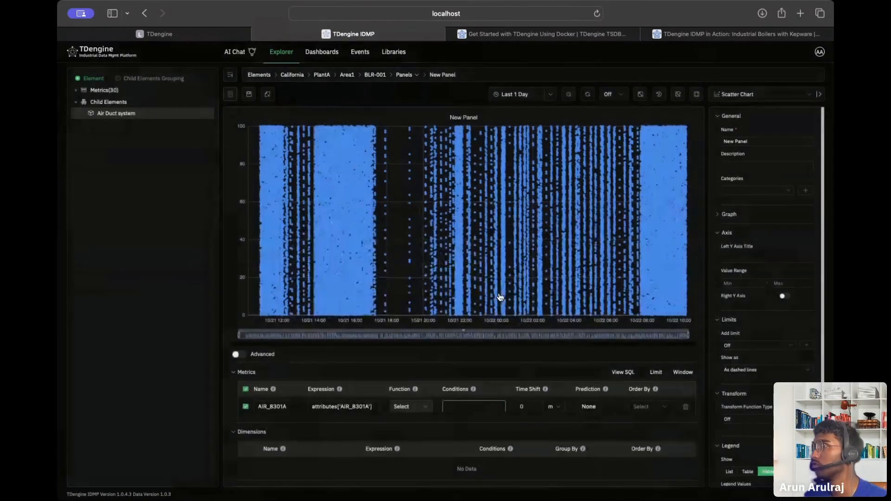
{"action": "left_click", "coordinate": [741, 215]}
Replace the scatter panel's name with 'Air Duct system Last Day' and save.
{"action": "triple_click", "coordinate": [764, 140]}
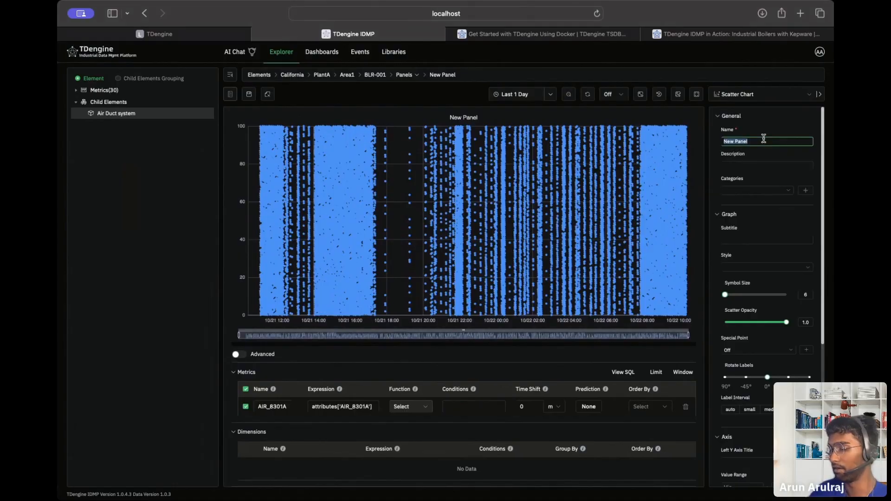
{"action": "type", "text": "Air Duct s"}
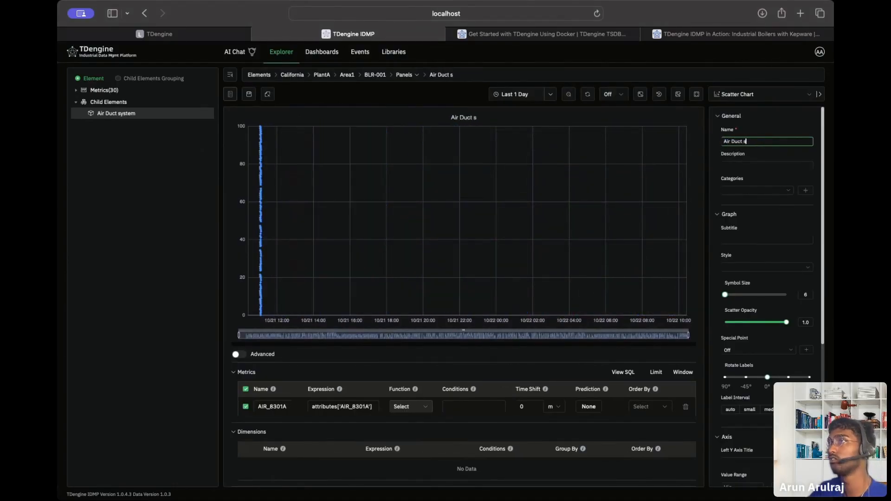
{"action": "type", "text": "ystem La"}
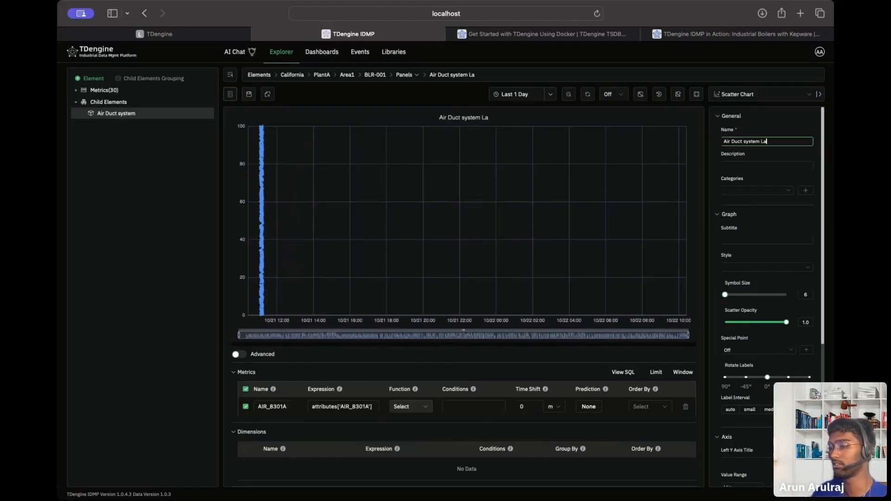
{"action": "type", "text": "st Day"}
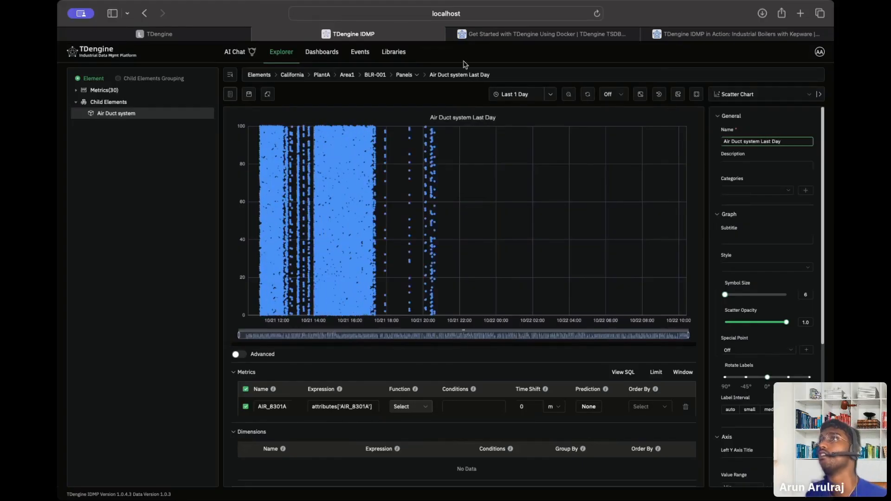
{"action": "left_click", "coordinate": [249, 94]}
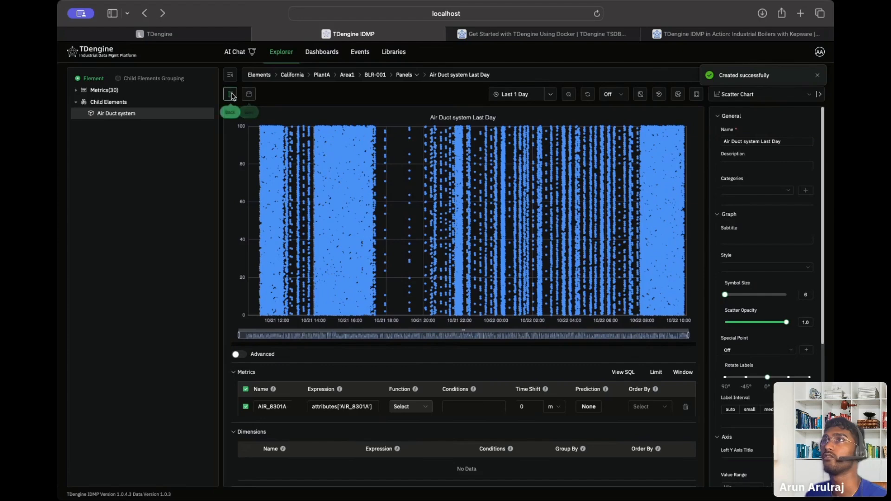
Back on BLR-001's panels, load more suggestions and check the Air Duct panel's options.
{"action": "left_click", "coordinate": [231, 95]}
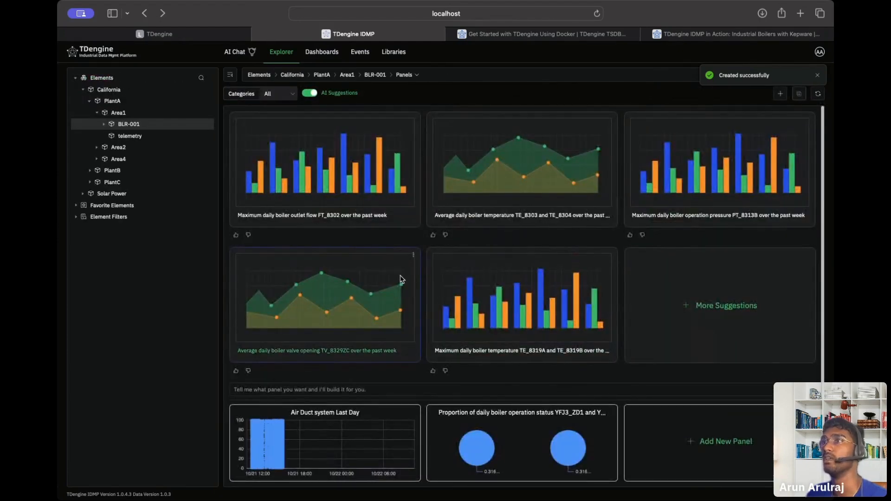
{"action": "scroll", "coordinate": [400, 279], "scroll_direction": "down", "scroll_amount": 1}
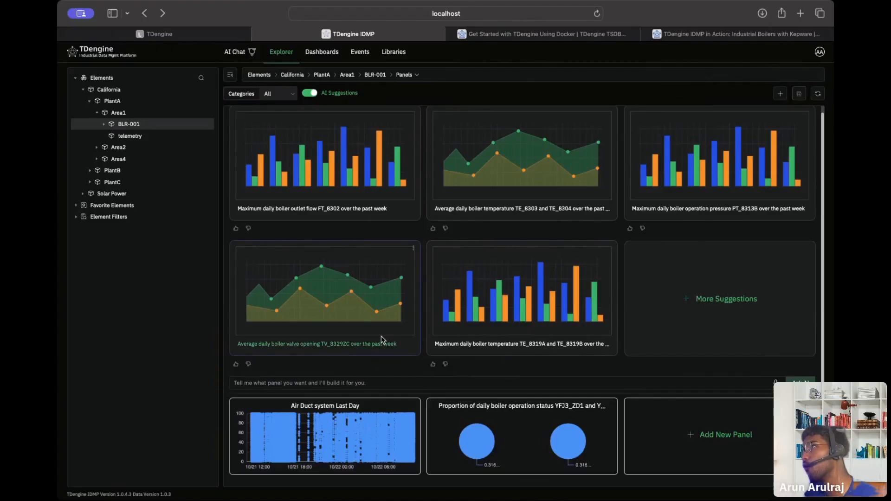
{"action": "left_click", "coordinate": [746, 313]}
{"action": "scroll", "coordinate": [724, 315], "scroll_direction": "down", "scroll_amount": 3}
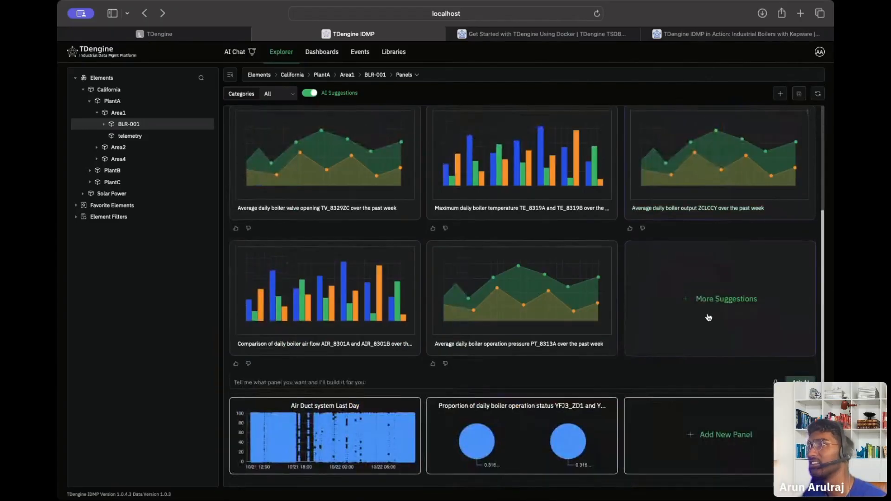
{"action": "left_click", "coordinate": [415, 407]}
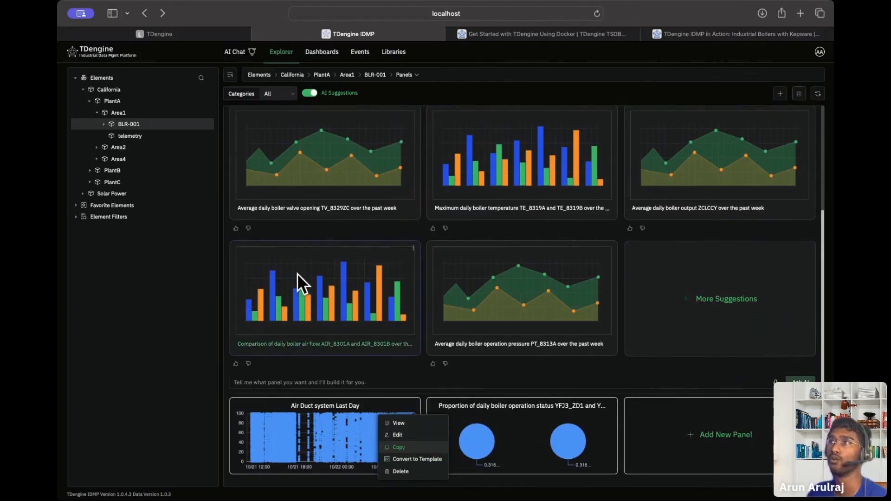
{"action": "scroll", "coordinate": [297, 277], "scroll_direction": "up", "scroll_amount": 1}
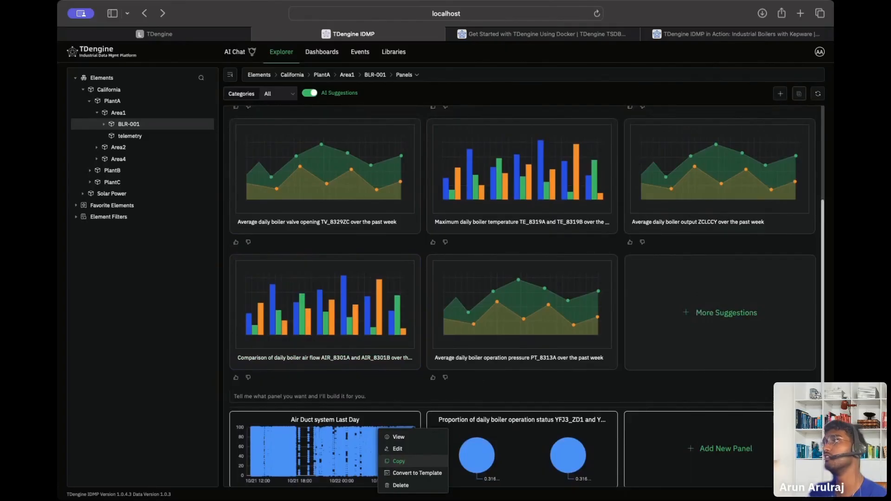
{"action": "left_click", "coordinate": [320, 56]}
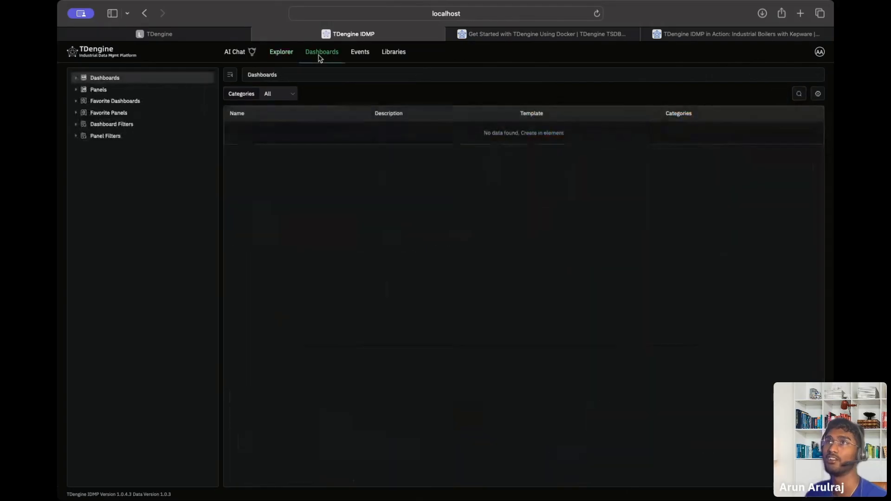
{"action": "left_click", "coordinate": [274, 55]}
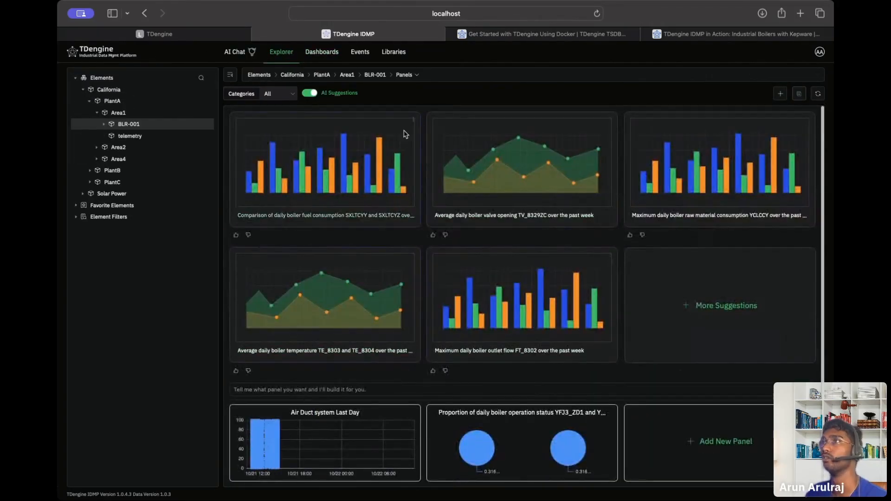
Create a new BLR-001 dashboard containing the Air Duct system Last Day and Proportion panels.
{"action": "left_click", "coordinate": [414, 75]}
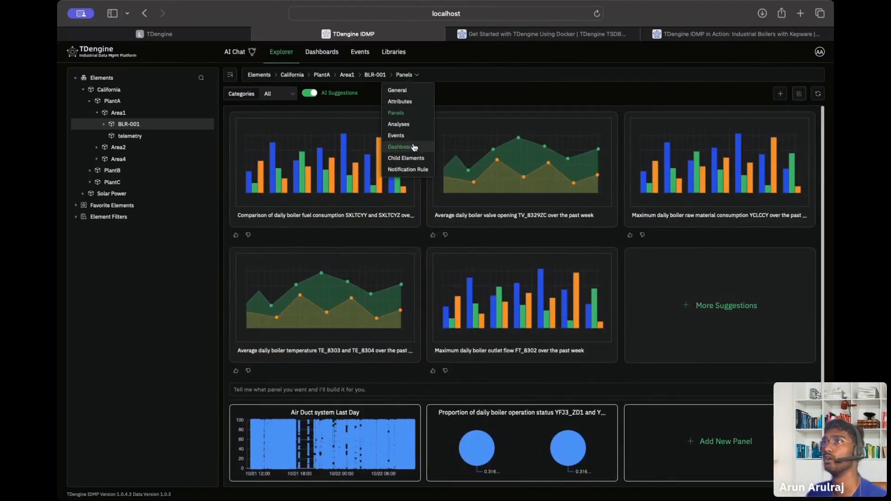
{"action": "left_click", "coordinate": [414, 146]}
{"action": "left_click", "coordinate": [534, 140]}
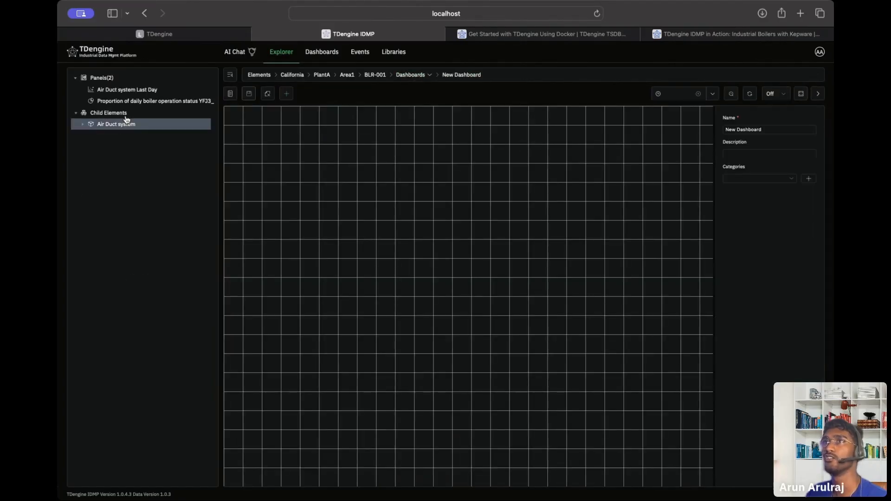
{"action": "left_click", "coordinate": [208, 92]}
{"action": "left_click", "coordinate": [211, 106]}
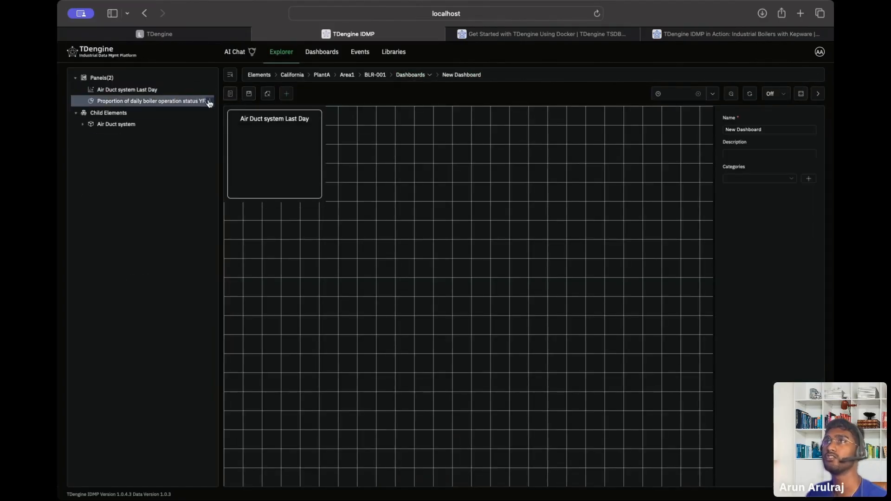
{"action": "left_click", "coordinate": [209, 102]}
{"action": "left_click", "coordinate": [217, 124]}
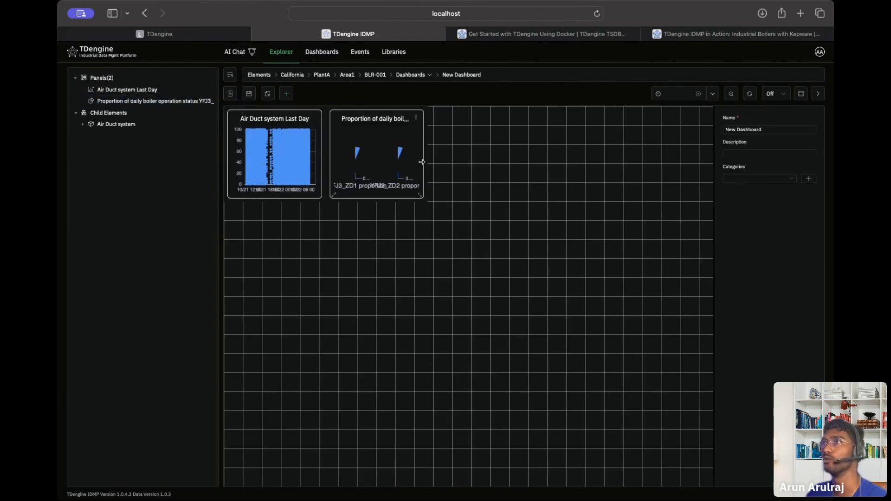
Widen the Air Duct chart across the dashboard and place the Proportion pie below it.
{"action": "left_click_drag", "start_coordinate": [400, 124], "coordinate": [618, 334]}
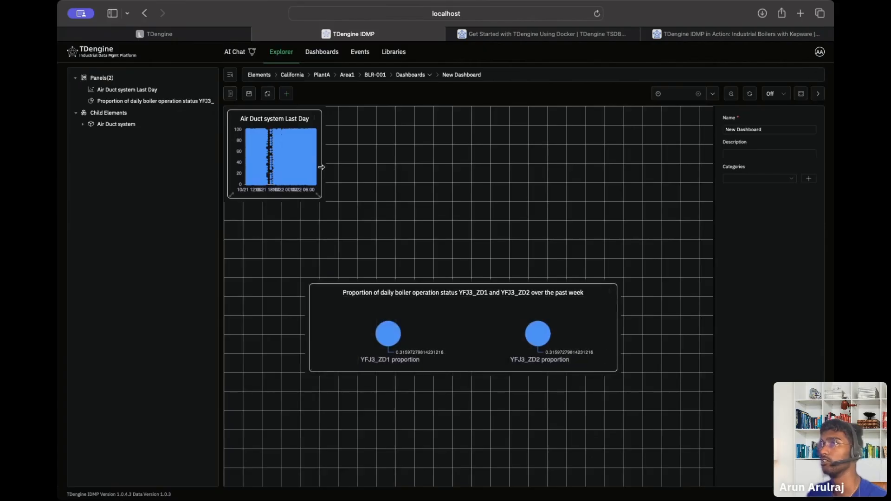
{"action": "left_click_drag", "start_coordinate": [323, 156], "coordinate": [699, 156]}
{"action": "left_click_drag", "start_coordinate": [484, 313], "coordinate": [483, 241]}
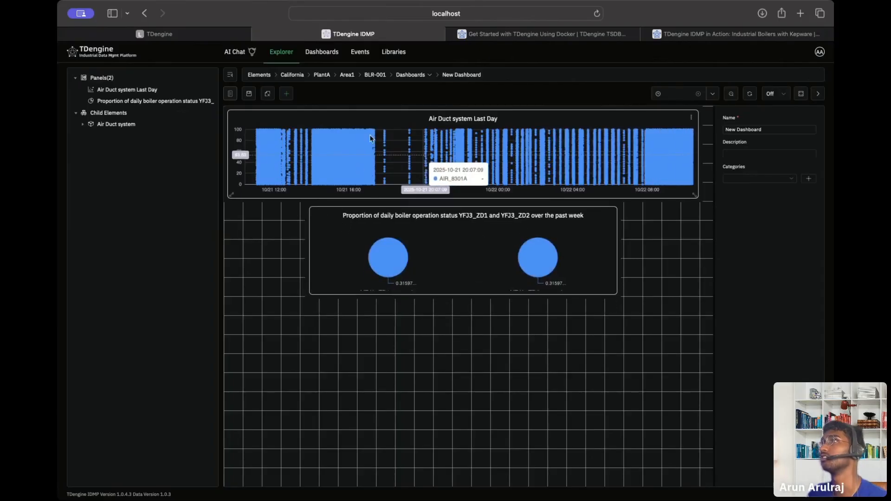
Rename the dashboard to 'Demo Dashboard' and save it.
{"action": "left_click", "coordinate": [757, 130]}
{"action": "triple_click", "coordinate": [756, 132]}
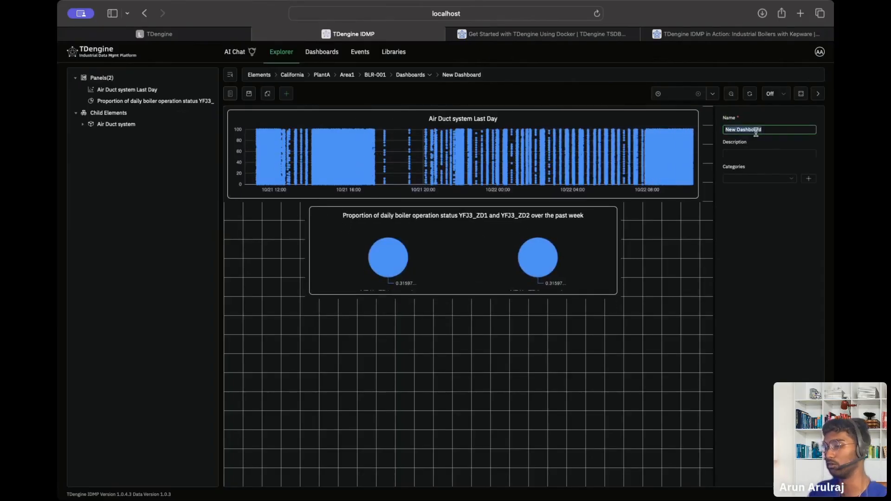
{"action": "type", "text": "Demo Dashbo"}
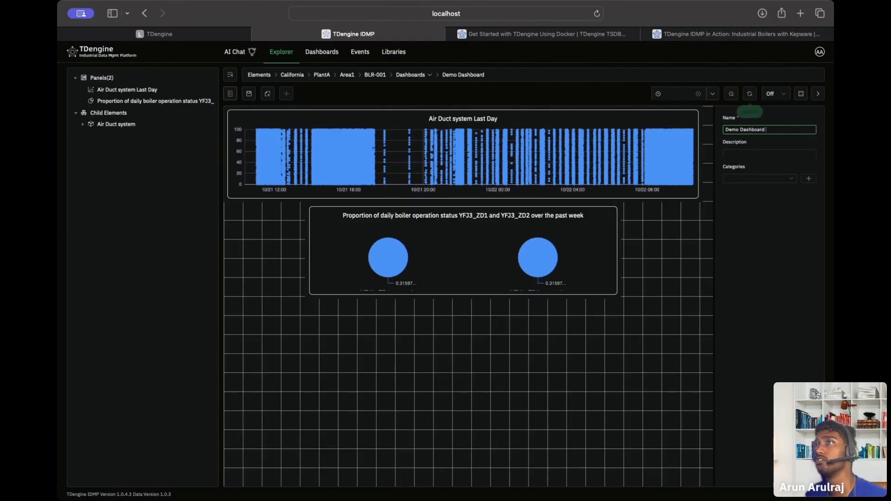
{"action": "left_click", "coordinate": [249, 96]}
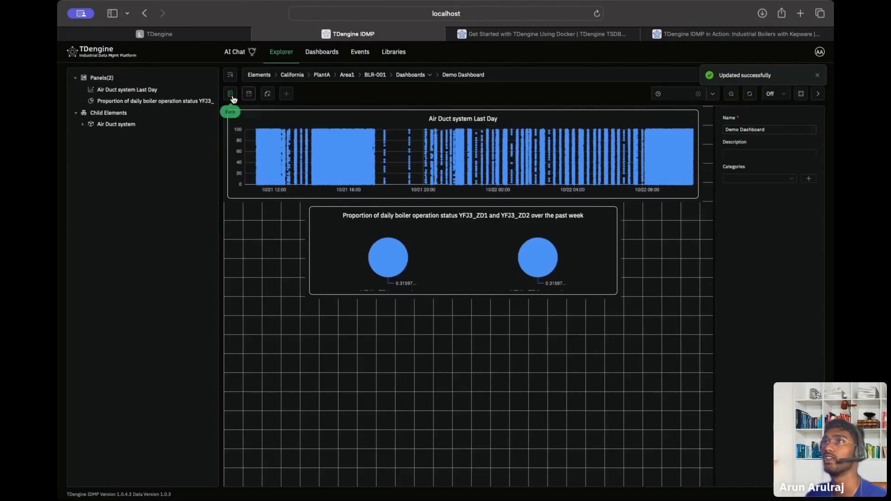
Open Demo Dashboard for viewing with the page zoomed in.
{"action": "left_click", "coordinate": [231, 95]}
{"action": "left_click", "coordinate": [254, 138]}
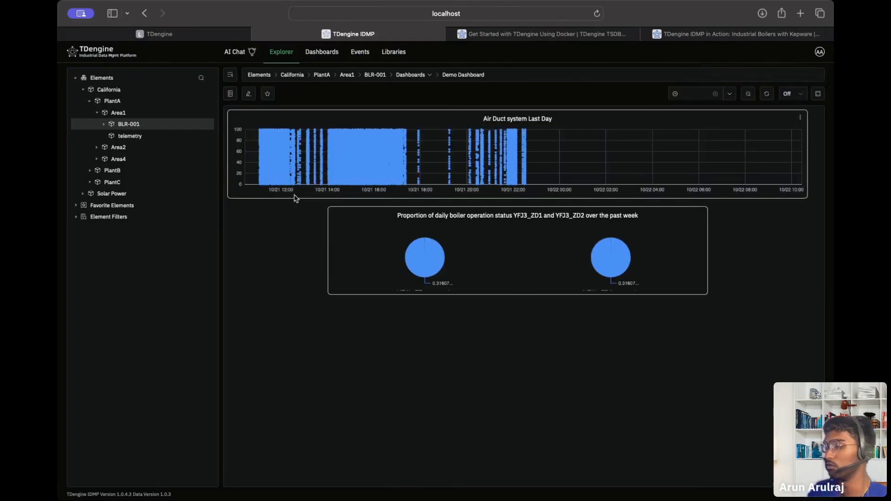
{"action": "key", "text": "super+plus"}
{"action": "key", "text": "super+plus"}
{"action": "key", "text": "super+plus"}
{"action": "key", "text": "super+plus"}
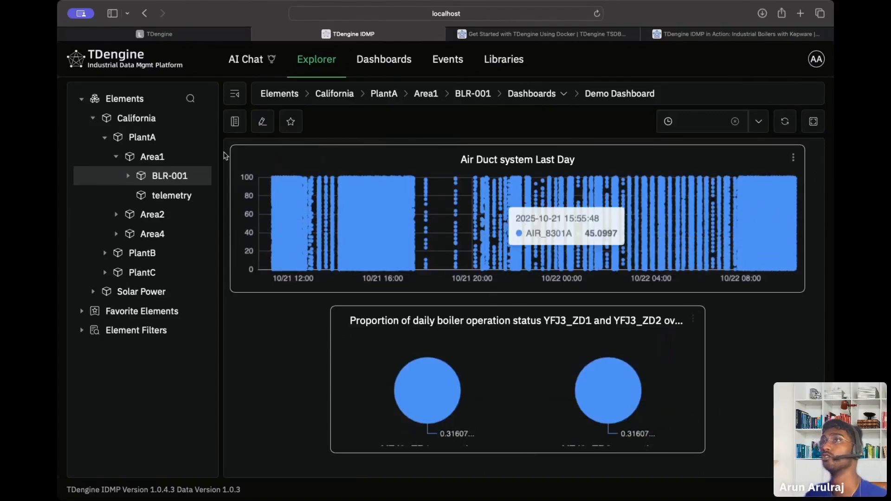
Switch BLR-001's view from Panels to Analyses.
{"action": "left_click", "coordinate": [122, 54]}
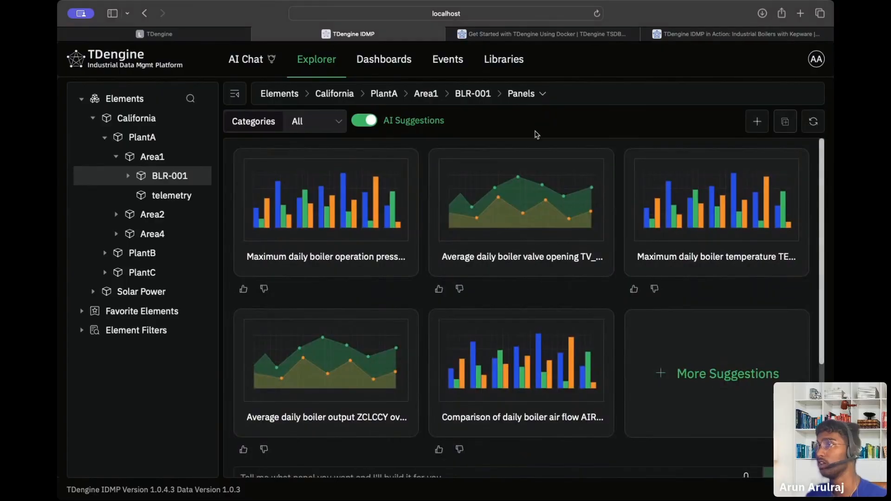
{"action": "scroll", "coordinate": [526, 177], "scroll_direction": "down", "scroll_amount": 4}
{"action": "scroll", "coordinate": [526, 177], "scroll_direction": "up", "scroll_amount": 4}
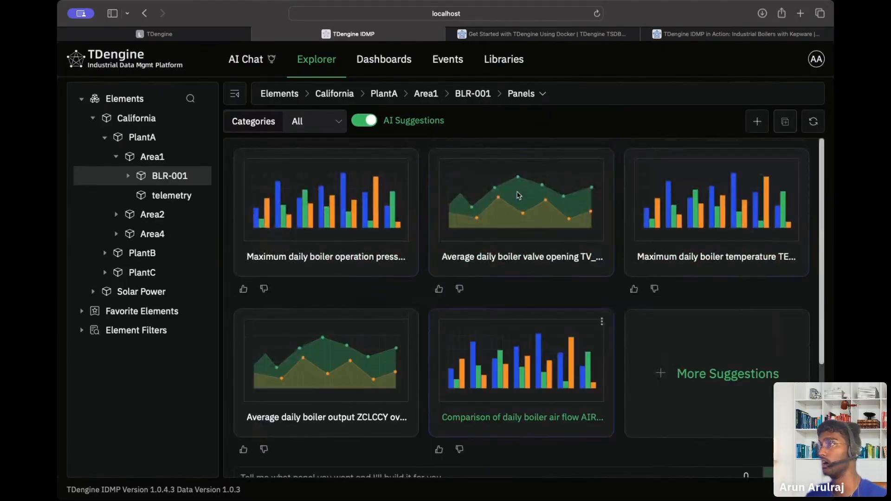
{"action": "left_click", "coordinate": [529, 91]}
{"action": "left_click", "coordinate": [523, 178]}
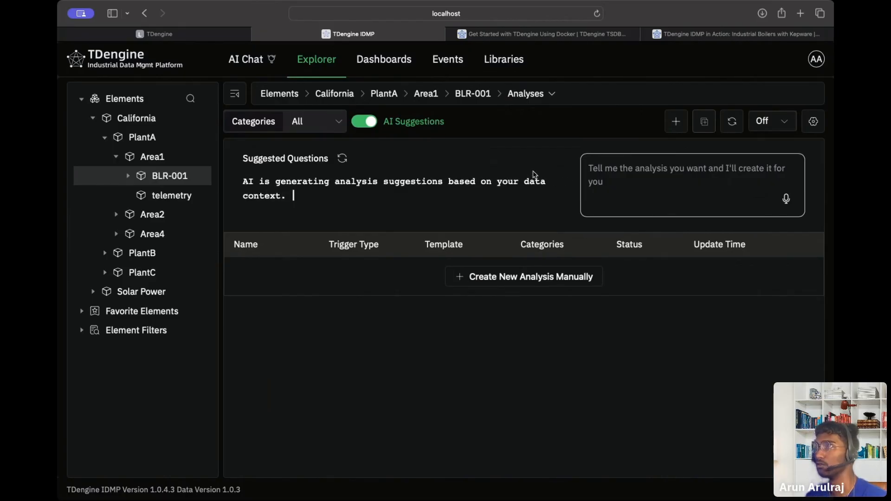
Expand Area2 in the element tree and select boiler BLR-002.
{"action": "left_click", "coordinate": [129, 177]}
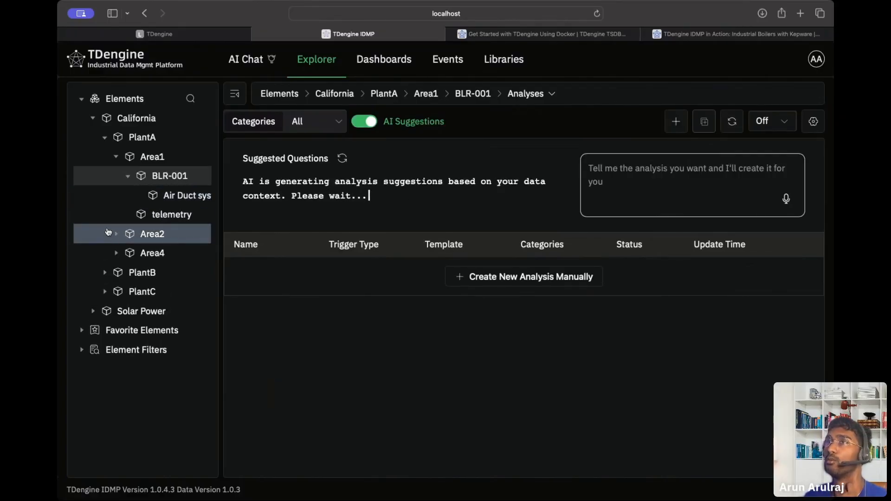
{"action": "left_click", "coordinate": [117, 236]}
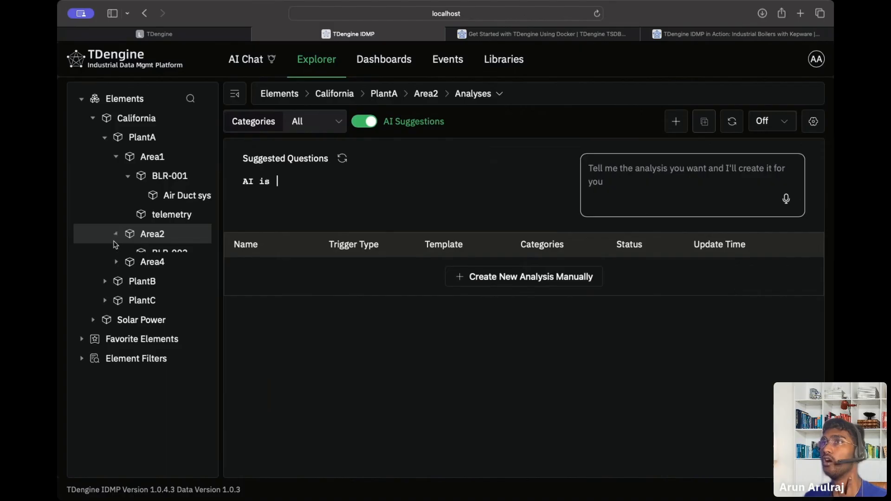
{"action": "left_click", "coordinate": [143, 255]}
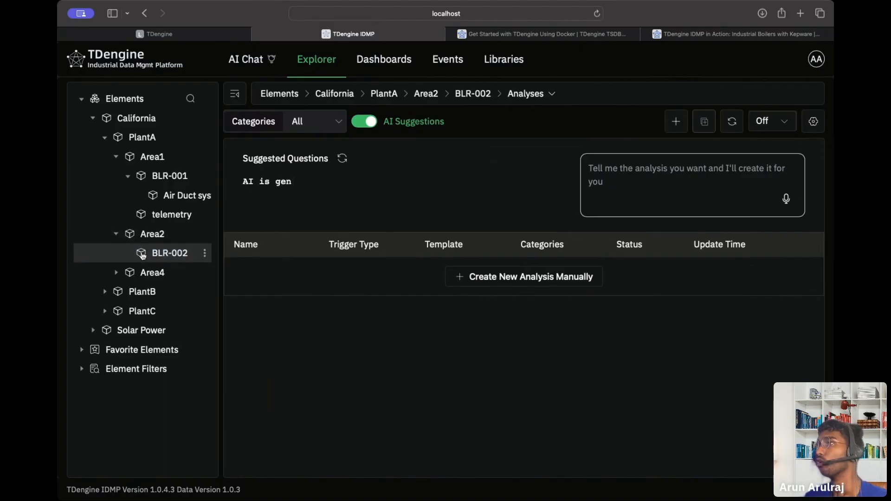
Start a manual BLR-002 analysis, add an empty output attribute row, then abandon it.
{"action": "left_click", "coordinate": [552, 284]}
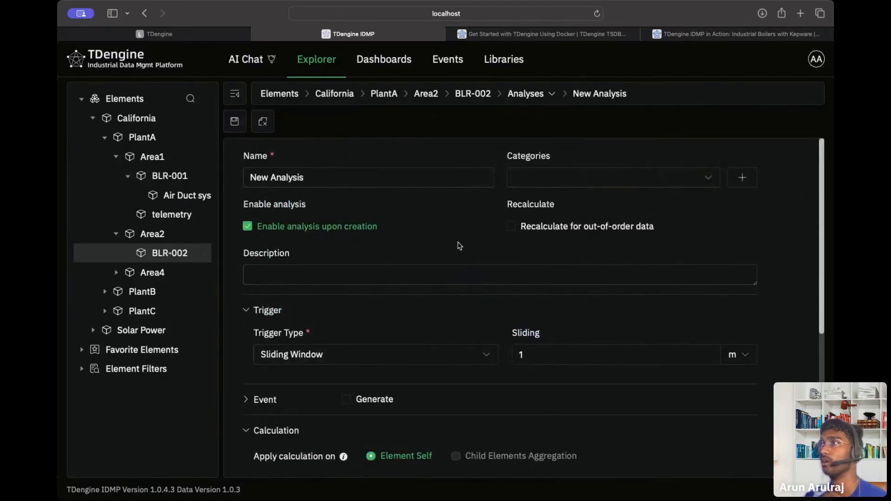
{"action": "scroll", "coordinate": [460, 246], "scroll_direction": "down", "scroll_amount": 5}
{"action": "left_click", "coordinate": [421, 413]}
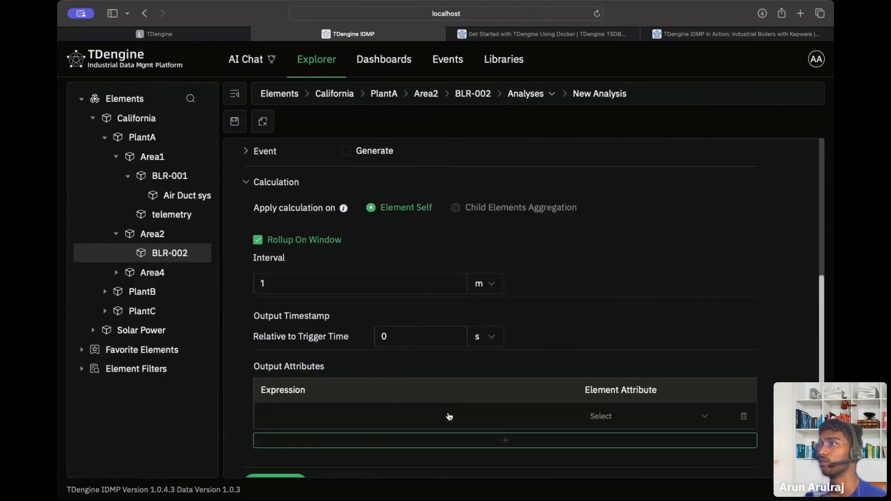
{"action": "left_click", "coordinate": [600, 417]}
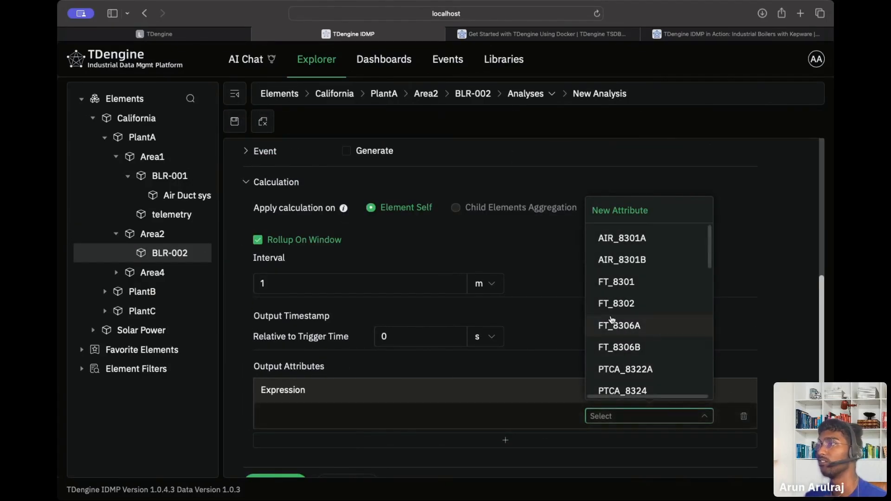
{"action": "scroll", "coordinate": [618, 325], "scroll_direction": "down", "scroll_amount": 3}
{"action": "left_click", "coordinate": [486, 361]}
{"action": "scroll", "coordinate": [488, 358], "scroll_direction": "down", "scroll_amount": 1}
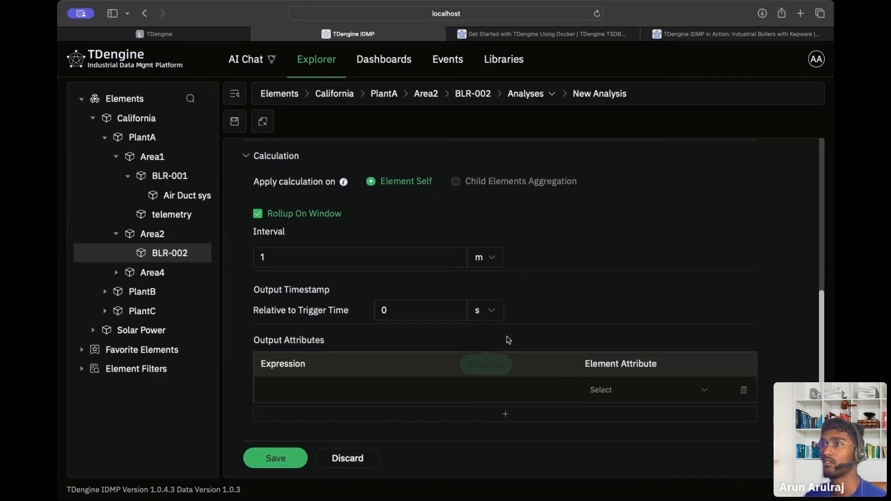
{"action": "left_click", "coordinate": [356, 462]}
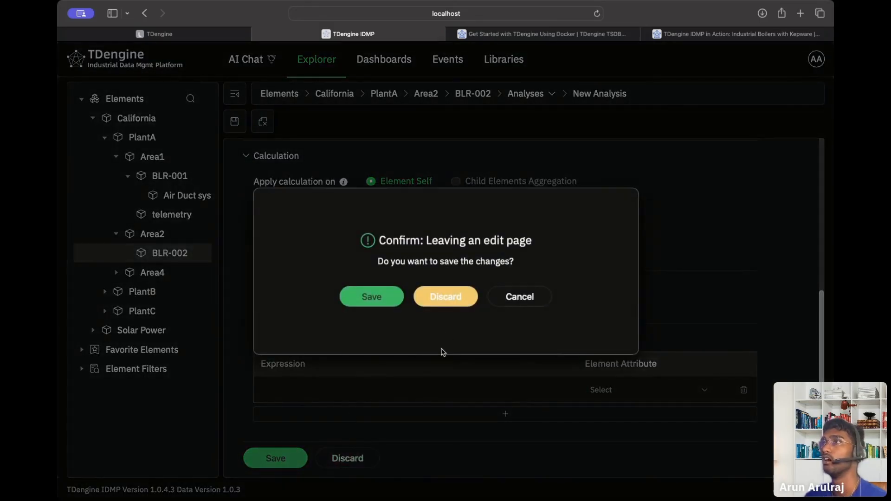
Discard the unsaved analysis, collapse BLR-001 in the tree, and focus BLR-002's AI analysis prompt box.
{"action": "left_click", "coordinate": [452, 302]}
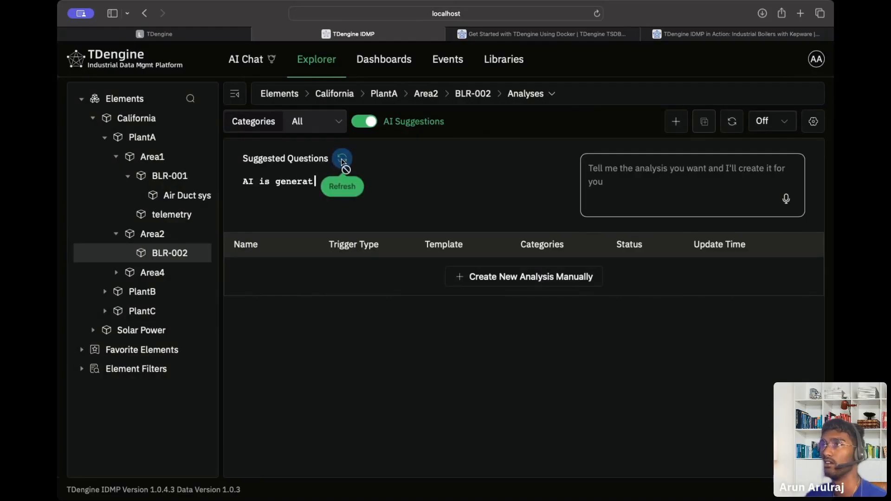
{"action": "left_click", "coordinate": [128, 176]}
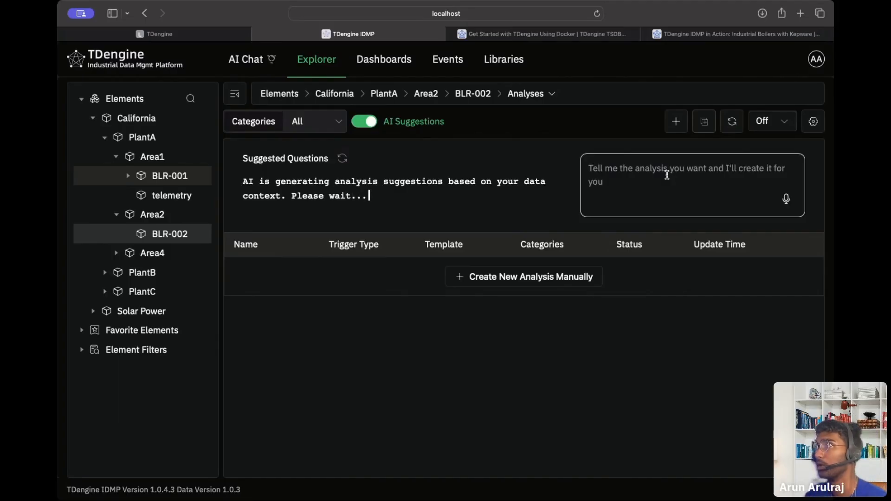
{"action": "left_click", "coordinate": [667, 175]}
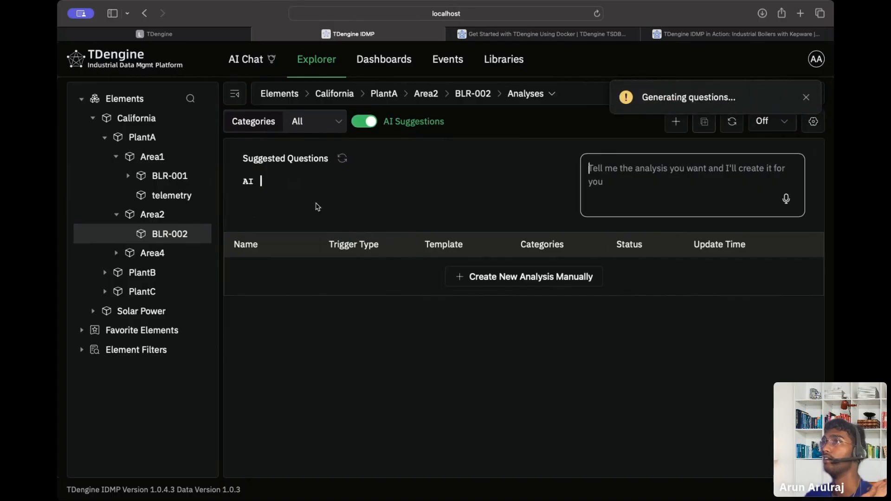
Start a manual analysis and set its trigger to Sliding Window after briefly trying Data Input.
{"action": "left_click", "coordinate": [524, 277]}
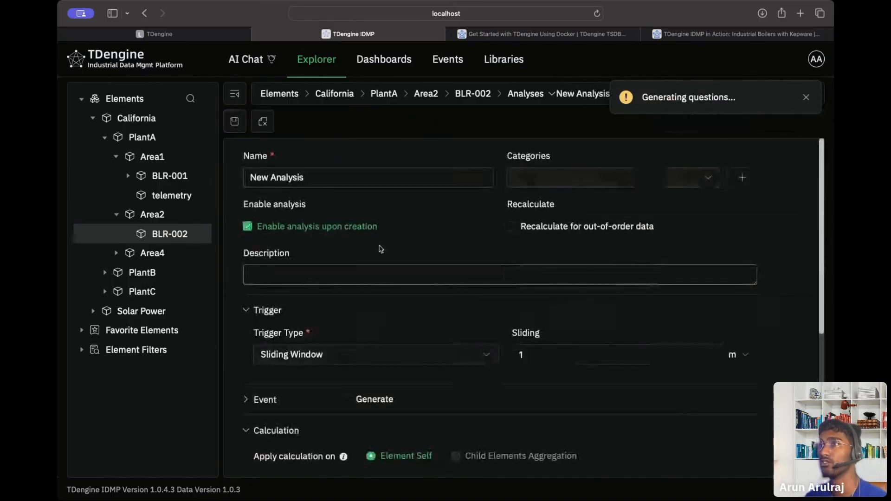
{"action": "scroll", "coordinate": [353, 265], "scroll_direction": "down", "scroll_amount": 2}
{"action": "left_click", "coordinate": [331, 274]}
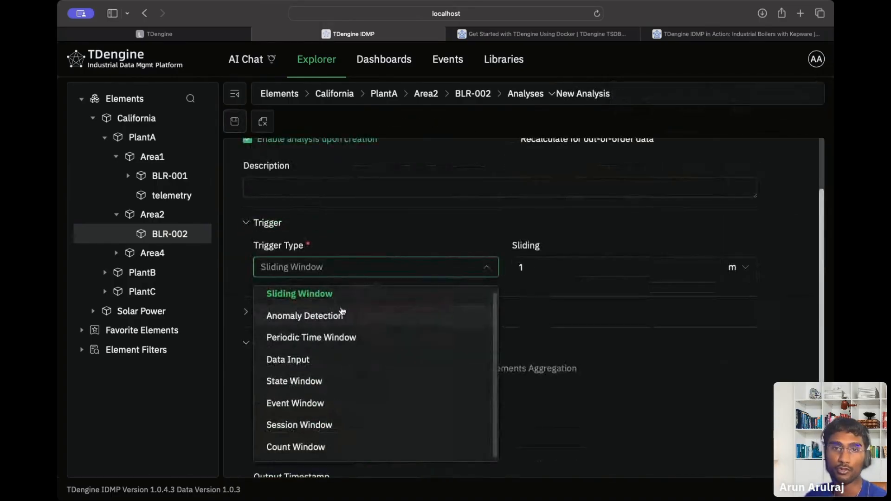
{"action": "left_click", "coordinate": [341, 359]}
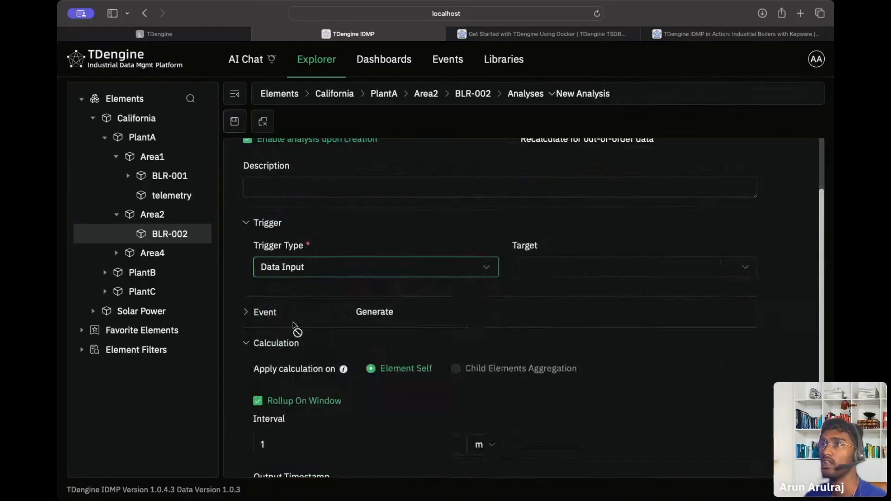
{"action": "left_click", "coordinate": [323, 276]}
{"action": "left_click", "coordinate": [314, 298]}
{"action": "scroll", "coordinate": [309, 292], "scroll_direction": "up", "scroll_amount": 2}
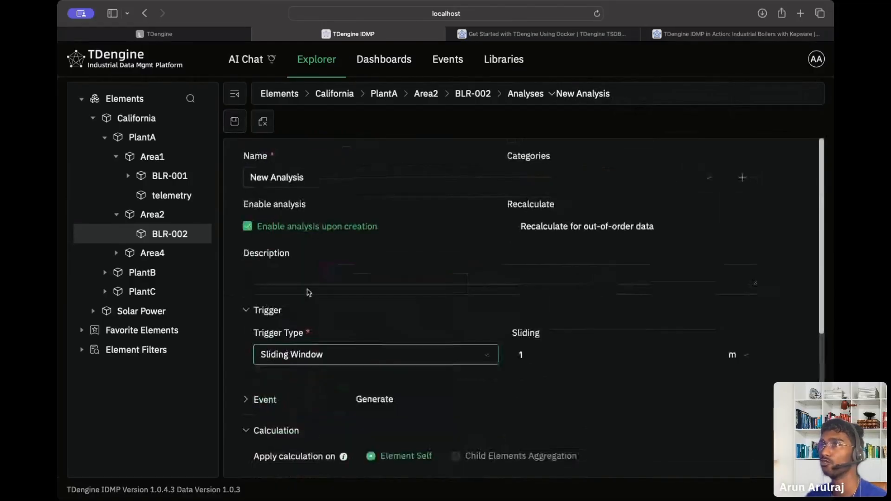
Replace the default analysis name with 'Boiler Temp over amount'.
{"action": "triple_click", "coordinate": [332, 179]}
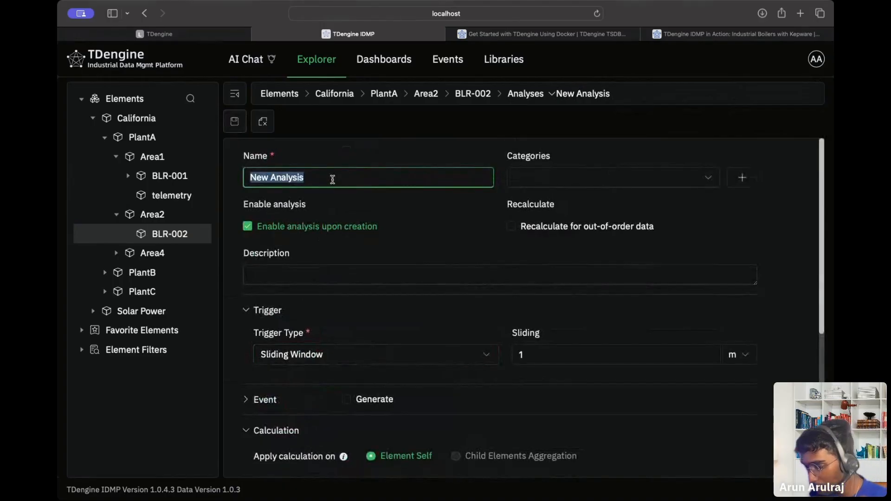
{"action": "key", "text": "BackSpace"}
{"action": "type", "text": "Boiler "}
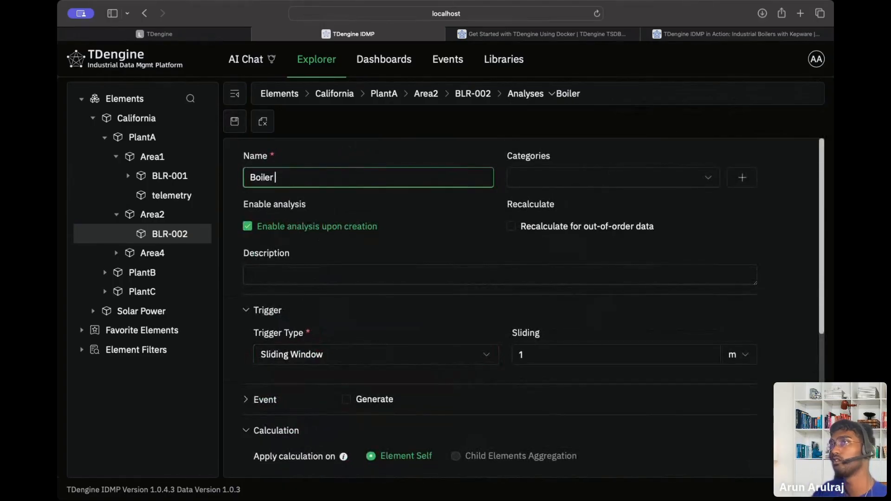
{"action": "type", "text": "Temp over cet"}
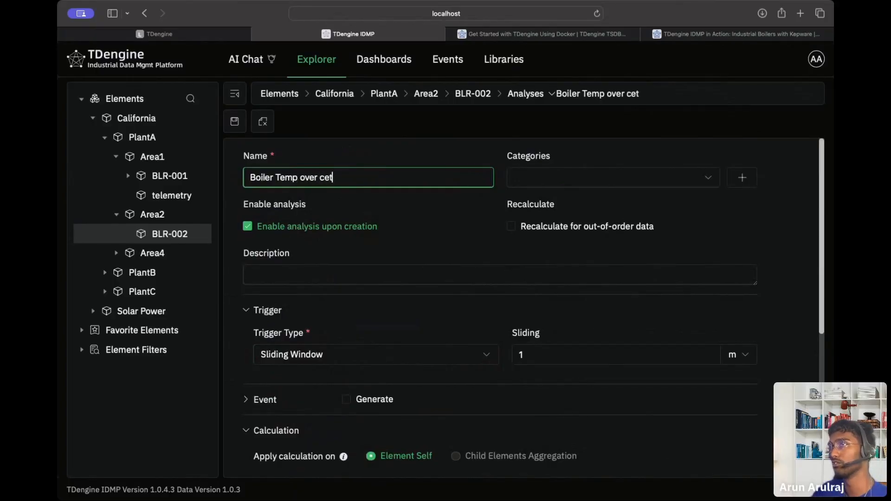
{"action": "type", "text": "ain"}
{"action": "key", "text": "BackSpace"}
{"action": "key", "text": "BackSpace"}
{"action": "key", "text": "BackSpace"}
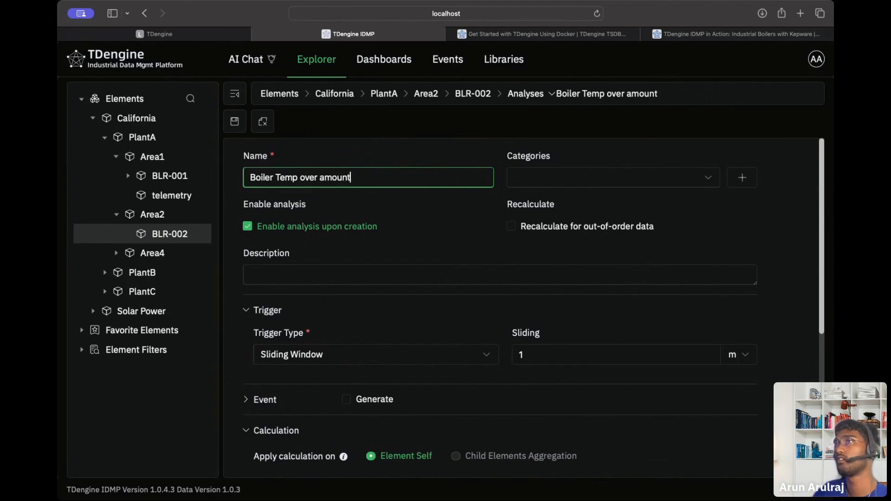
Set the sliding length to 5 and add an output attribute row targeting TV_8329ZC.
{"action": "scroll", "coordinate": [576, 232], "scroll_direction": "down", "scroll_amount": 5}
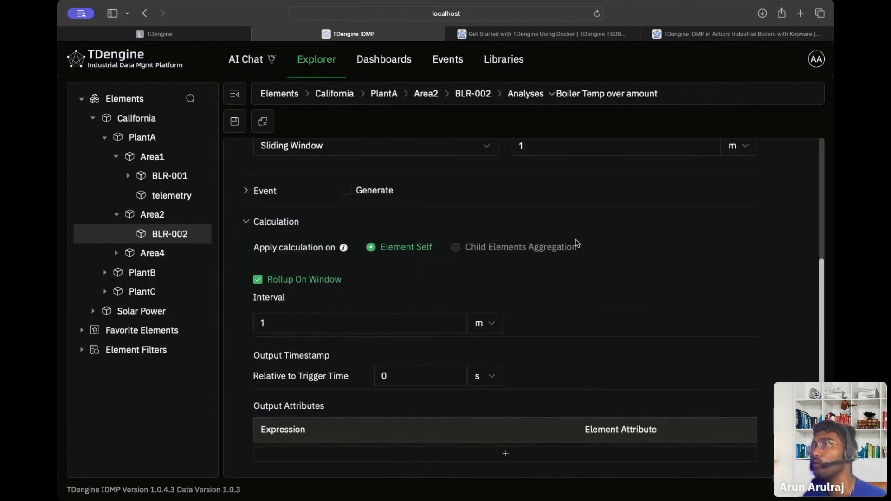
{"action": "left_click", "coordinate": [595, 174]}
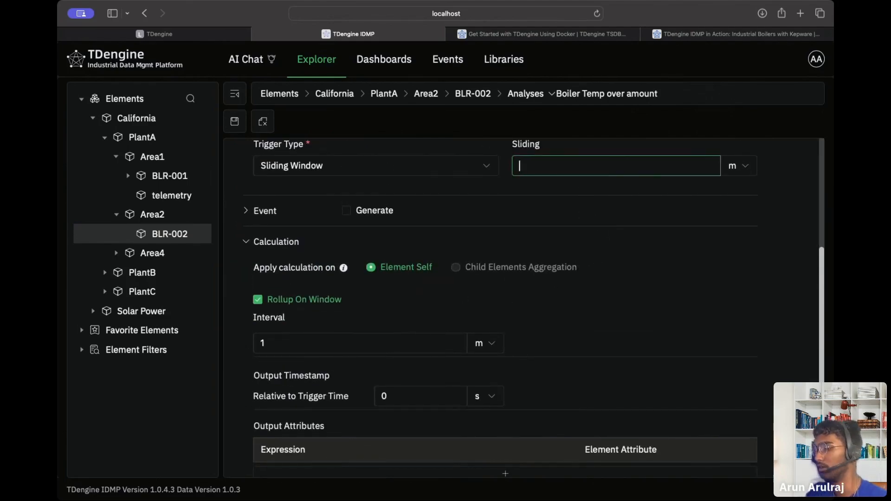
{"action": "left_click", "coordinate": [255, 217]}
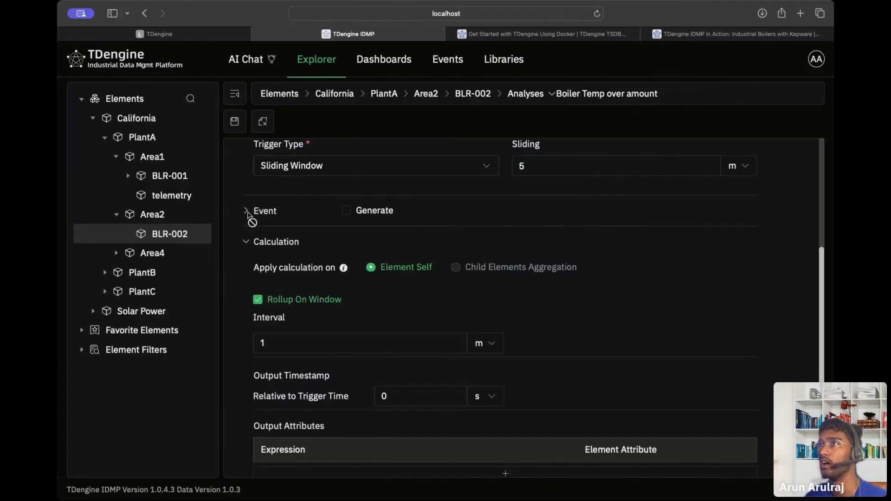
{"action": "scroll", "coordinate": [462, 328], "scroll_direction": "down", "scroll_amount": 2}
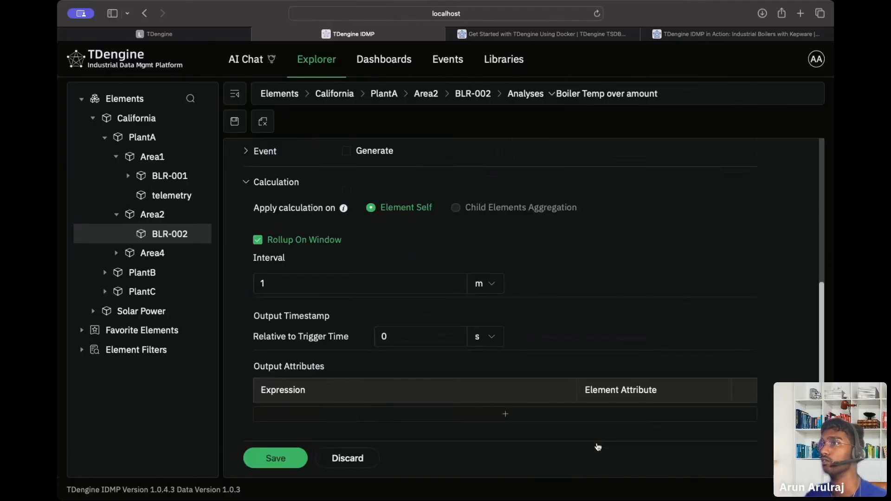
{"action": "left_click", "coordinate": [604, 425]}
{"action": "left_click", "coordinate": [603, 418]}
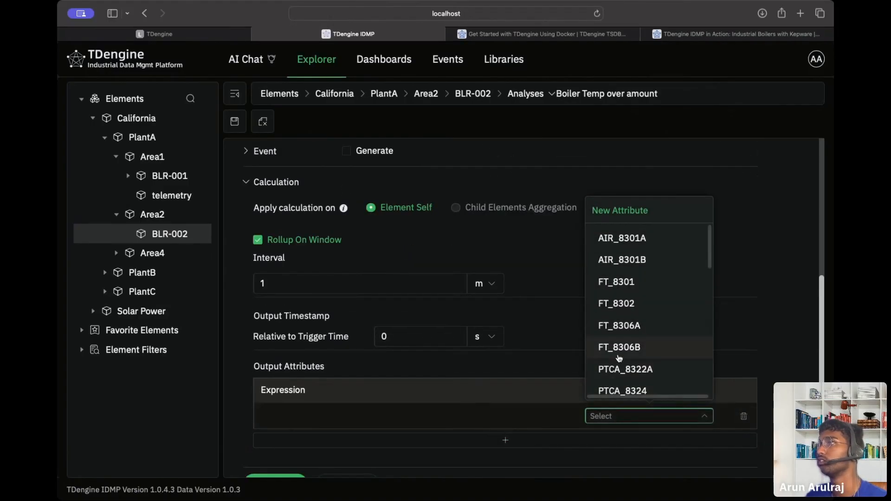
{"action": "scroll", "coordinate": [623, 353], "scroll_direction": "down", "scroll_amount": 10}
{"action": "scroll", "coordinate": [619, 358], "scroll_direction": "up", "scroll_amount": 2}
{"action": "left_click", "coordinate": [628, 282]}
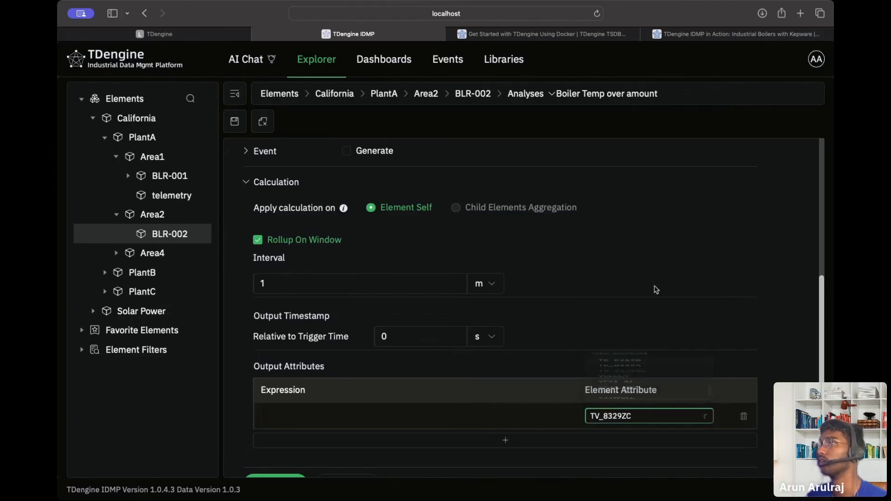
Close the row's expression editor without an expression and discard the analysis edits.
{"action": "scroll", "coordinate": [756, 311], "scroll_direction": "down", "scroll_amount": 1}
{"action": "left_click", "coordinate": [414, 390]}
{"action": "type", "text": "w"}
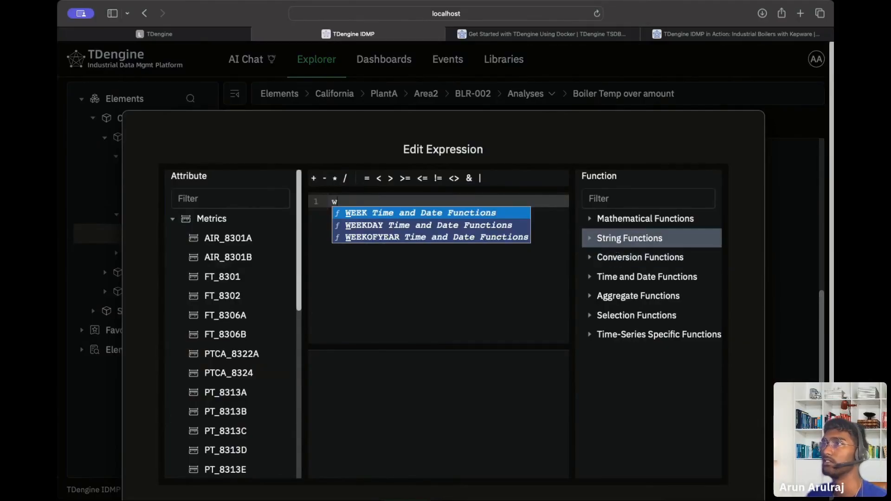
{"action": "scroll", "coordinate": [531, 241], "scroll_direction": "down", "scroll_amount": 3}
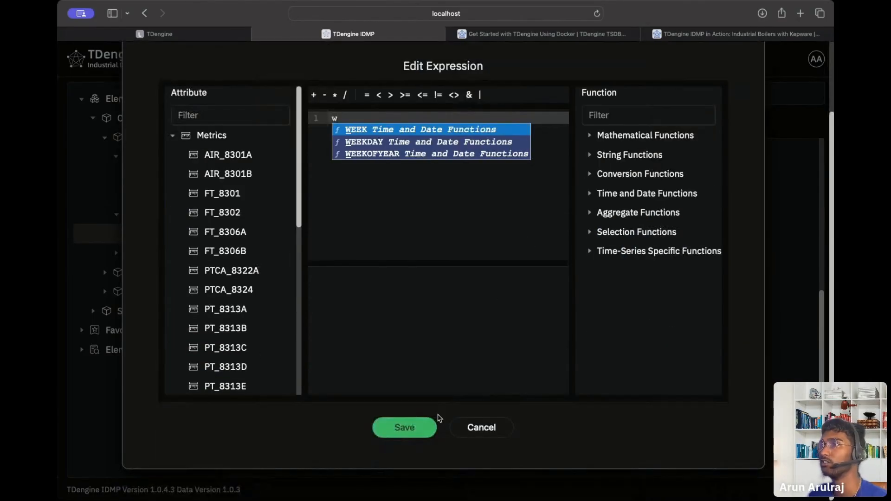
{"action": "left_click", "coordinate": [481, 429]}
{"action": "left_click", "coordinate": [359, 464]}
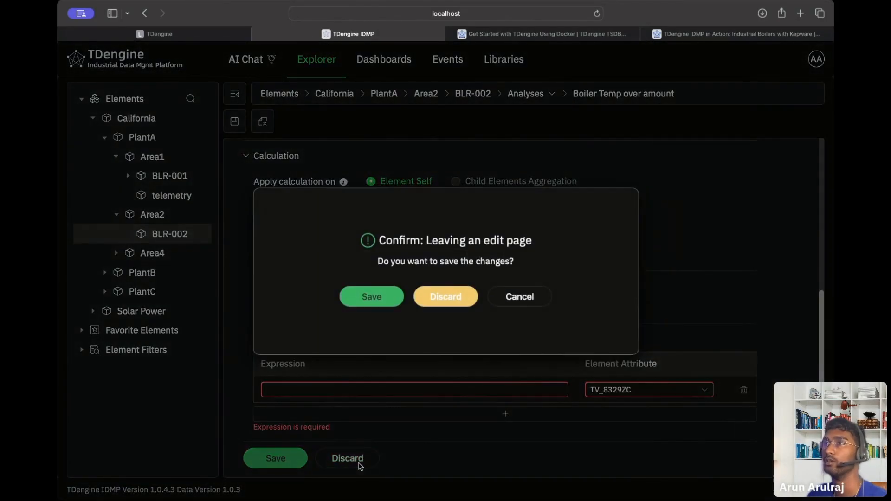
Discard the analysis, show Area1's analyses, and reject the TE_8303 and AIR_8301A suggested questions.
{"action": "left_click", "coordinate": [433, 304]}
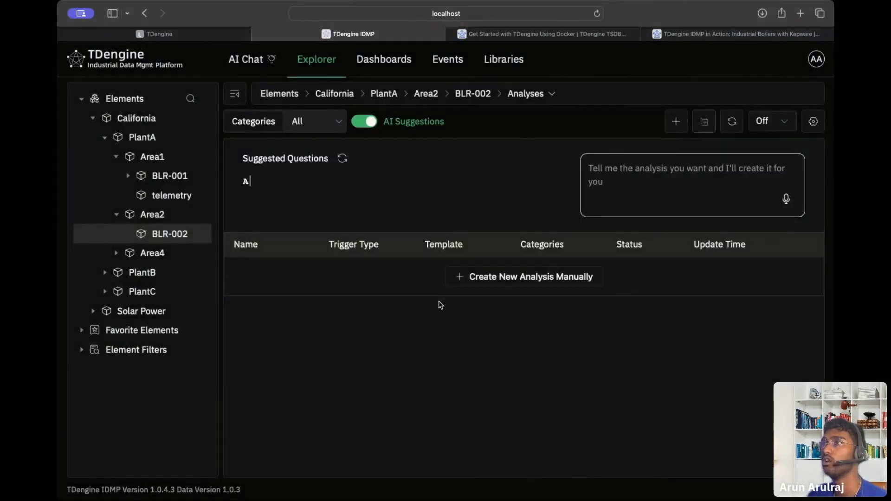
{"action": "left_click", "coordinate": [150, 154]}
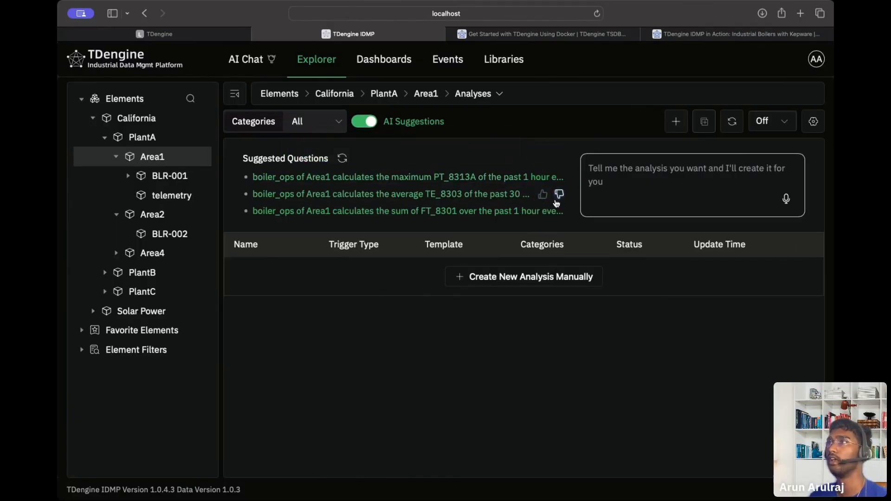
{"action": "left_click", "coordinate": [557, 197]}
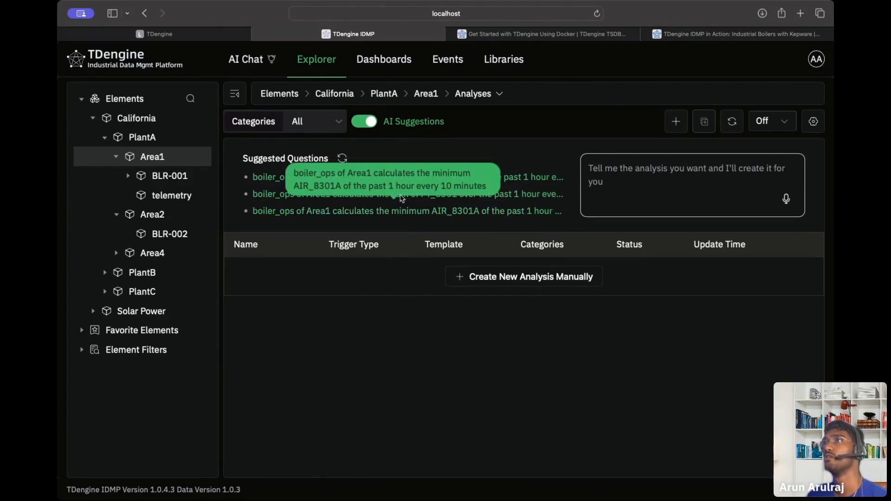
{"action": "left_click", "coordinate": [559, 211]}
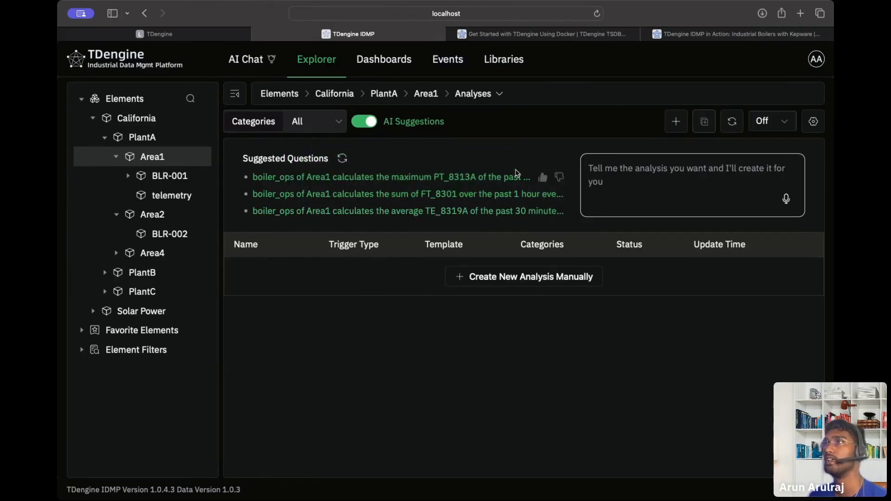
Generate an analysis from the sum of FT_8301 suggestion, review it, and try saving.
{"action": "left_click", "coordinate": [504, 193]}
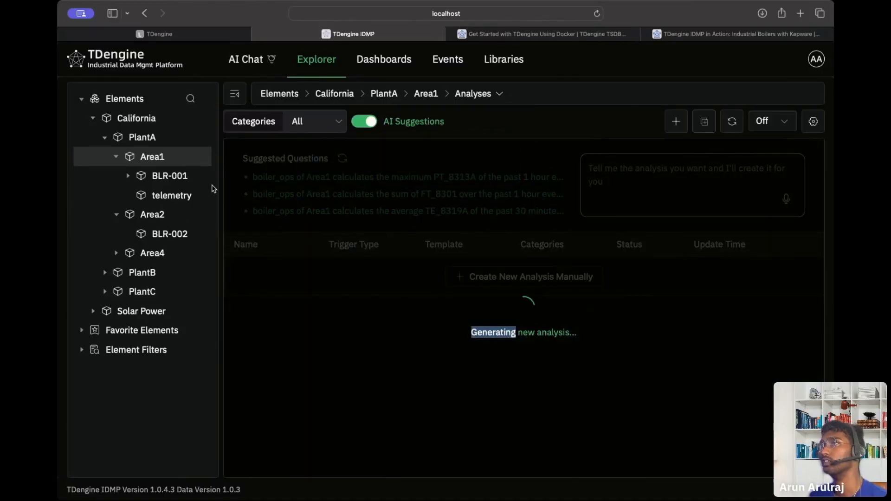
{"action": "scroll", "coordinate": [447, 286], "scroll_direction": "down", "scroll_amount": 2}
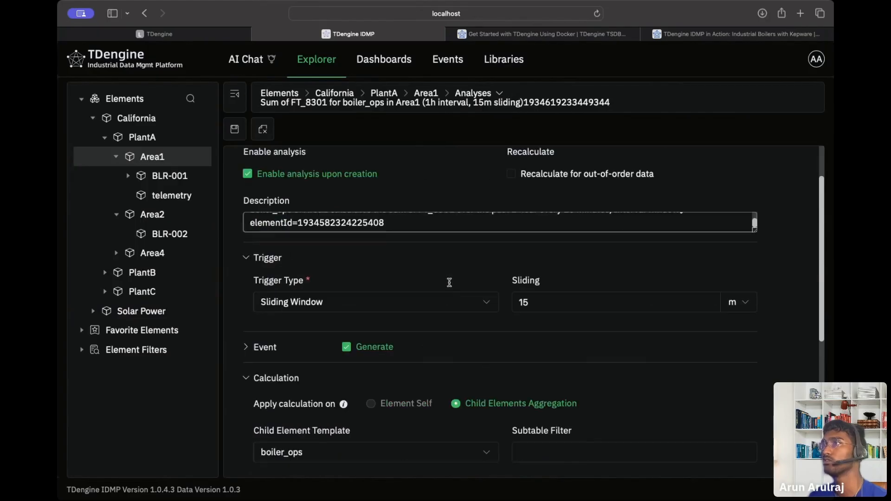
{"action": "scroll", "coordinate": [446, 285], "scroll_direction": "down", "scroll_amount": 5}
{"action": "scroll", "coordinate": [446, 284], "scroll_direction": "up", "scroll_amount": 7}
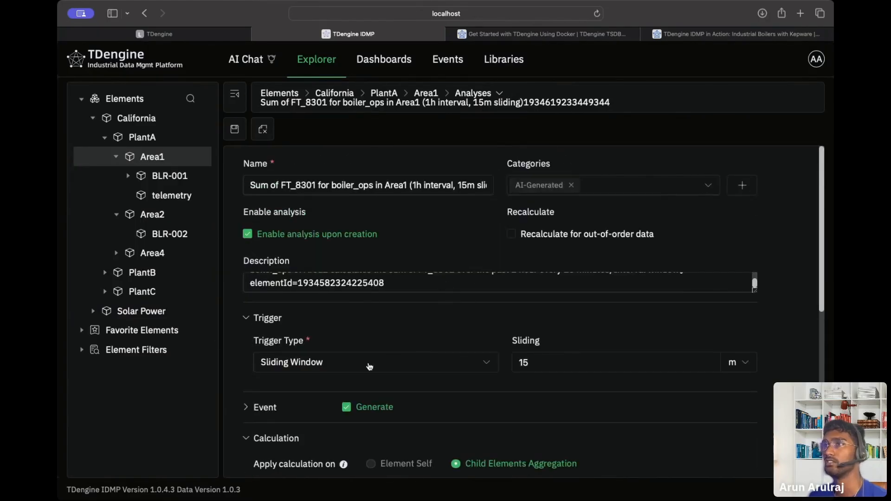
{"action": "scroll", "coordinate": [526, 343], "scroll_direction": "down", "scroll_amount": 6}
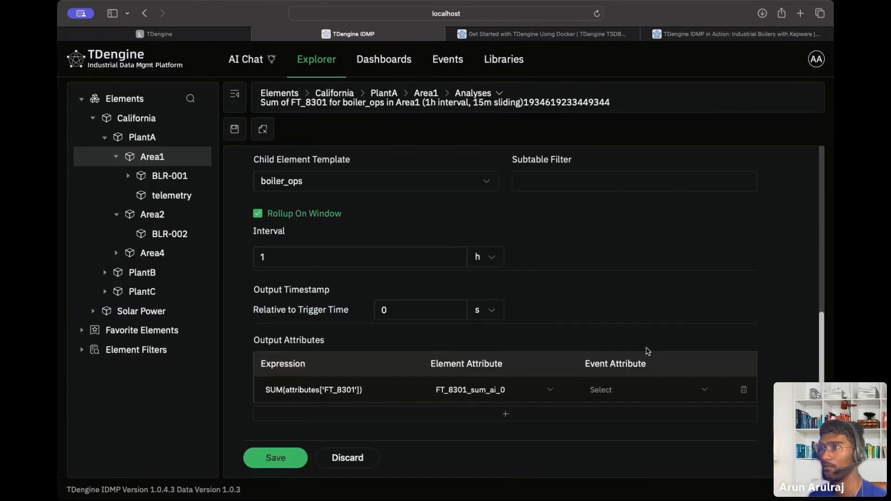
{"action": "scroll", "coordinate": [419, 433], "scroll_direction": "up", "scroll_amount": 8}
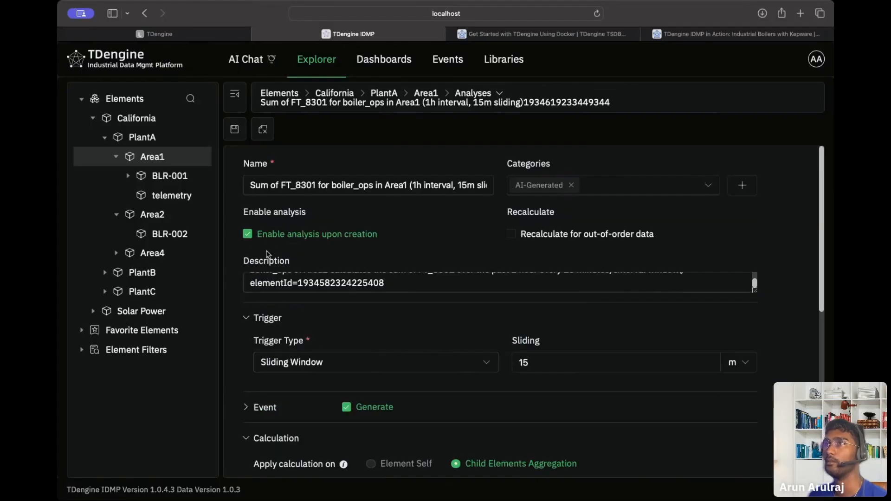
{"action": "scroll", "coordinate": [272, 239], "scroll_direction": "down", "scroll_amount": 8}
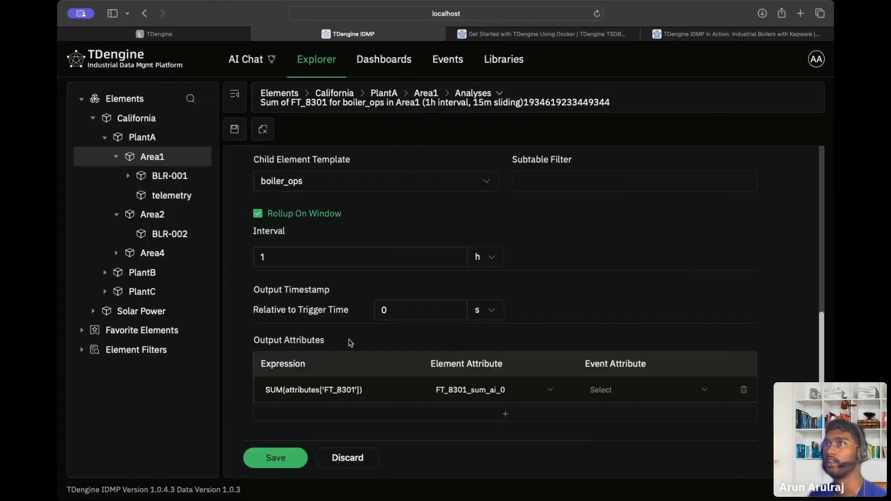
{"action": "left_click", "coordinate": [276, 458]}
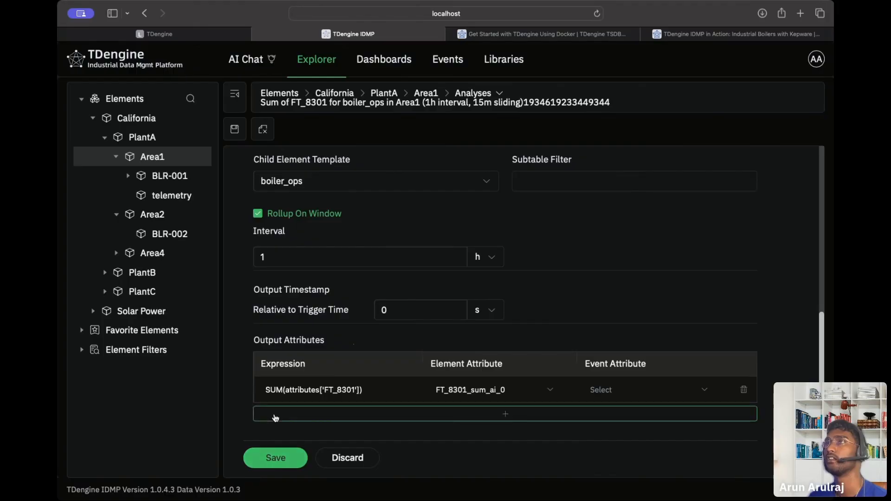
{"action": "scroll", "coordinate": [272, 417], "scroll_direction": "up", "scroll_amount": 5}
{"action": "scroll", "coordinate": [279, 410], "scroll_direction": "down", "scroll_amount": 5}
{"action": "scroll", "coordinate": [287, 403], "scroll_direction": "up", "scroll_amount": 8}
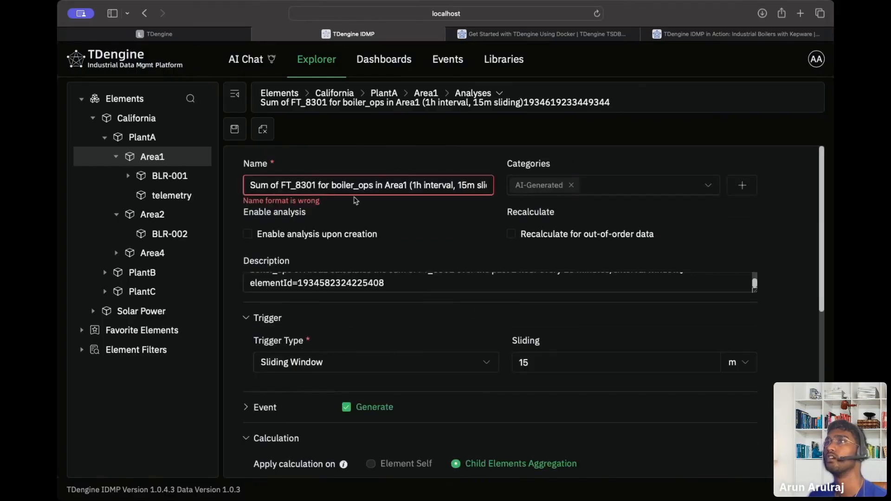
Shorten the name to 'Sum of FT_8301 for boiler_ops in Area1' and save the analysis.
{"action": "left_click", "coordinate": [346, 181]}
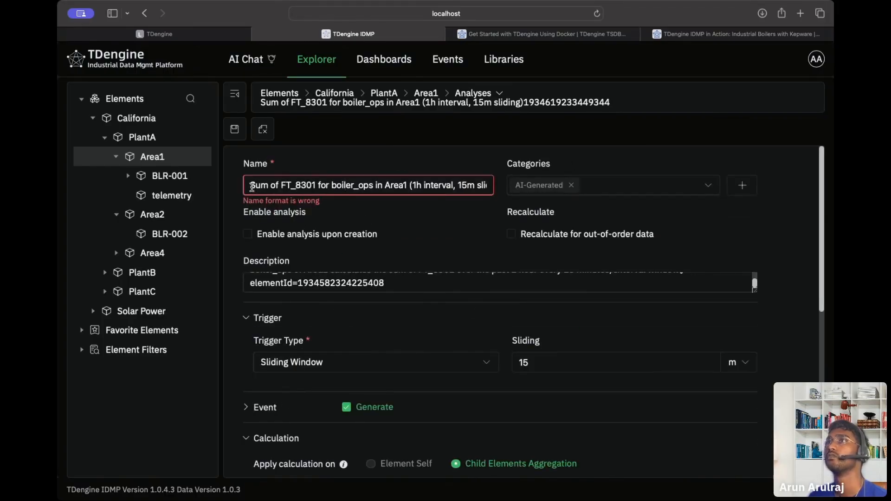
{"action": "left_click_drag", "start_coordinate": [252, 187], "coordinate": [314, 149]}
{"action": "left_click_drag", "start_coordinate": [410, 181], "coordinate": [492, 184]}
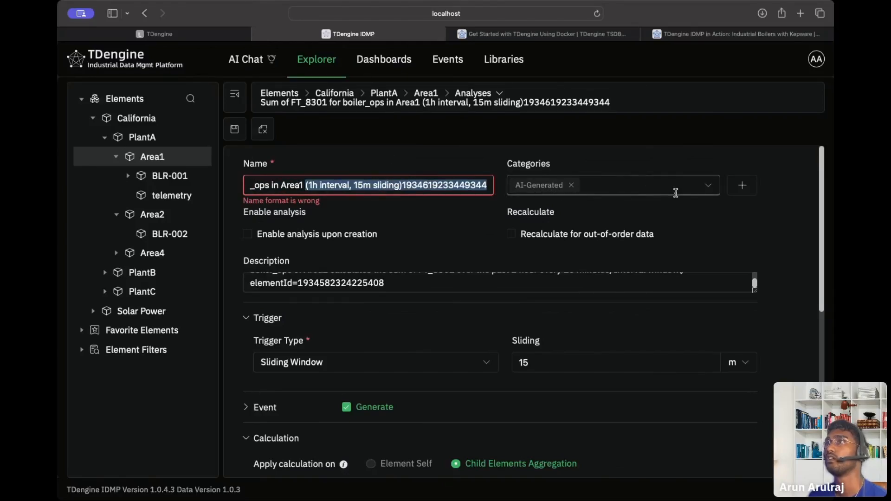
{"action": "key", "text": "BackSpace"}
{"action": "scroll", "coordinate": [356, 358], "scroll_direction": "down", "scroll_amount": 10}
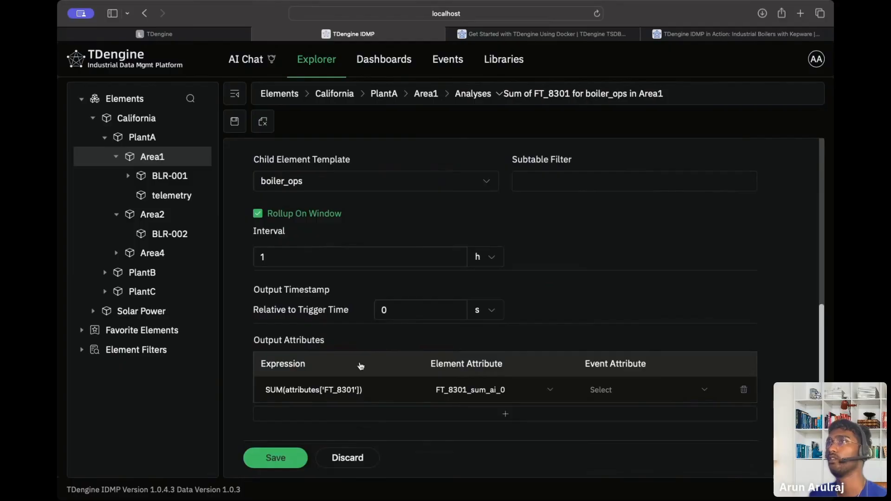
{"action": "left_click", "coordinate": [299, 455]}
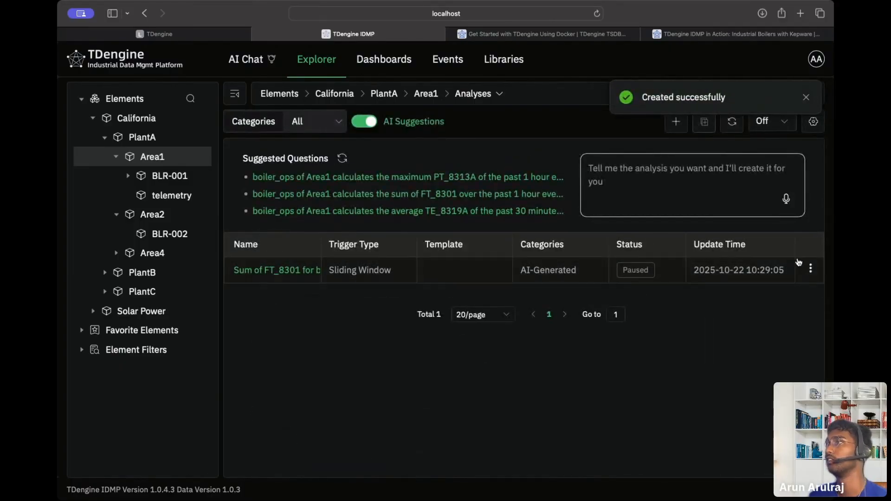
Resume the paused Sum of FT_8301 analysis and refresh until its status shows Running.
{"action": "left_click", "coordinate": [809, 270]}
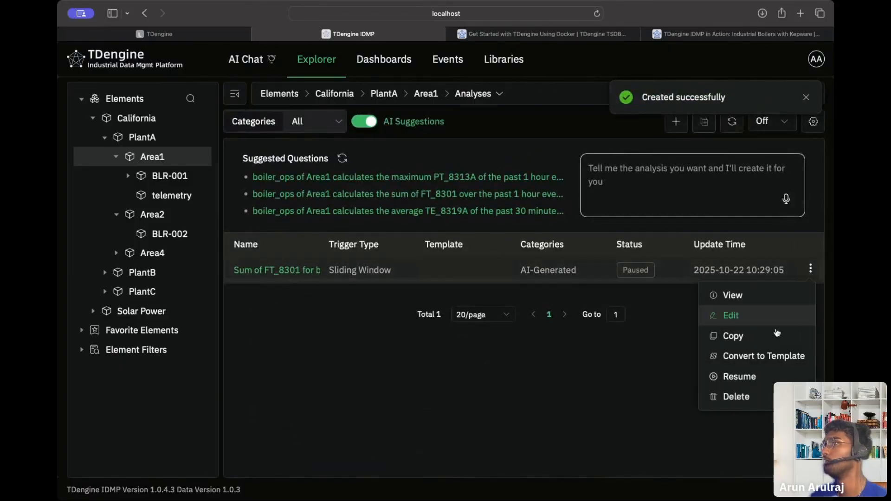
{"action": "left_click", "coordinate": [738, 375]}
{"action": "left_click", "coordinate": [399, 302]}
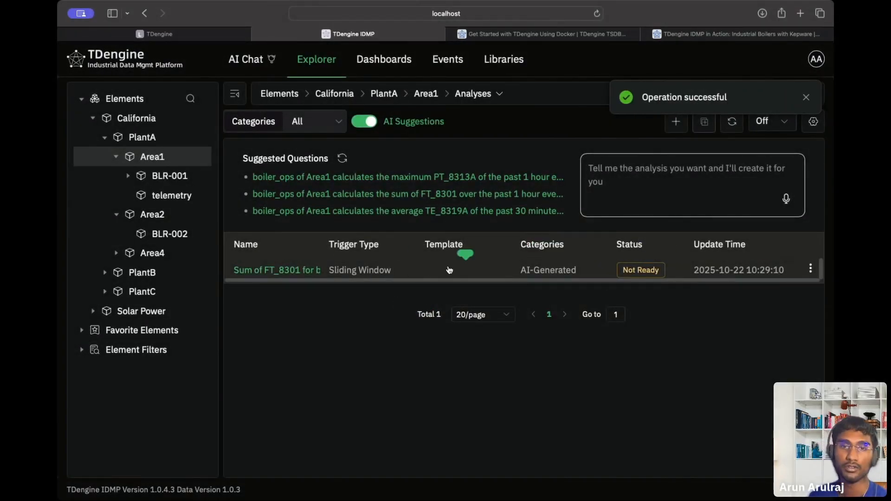
{"action": "left_click", "coordinate": [729, 132]}
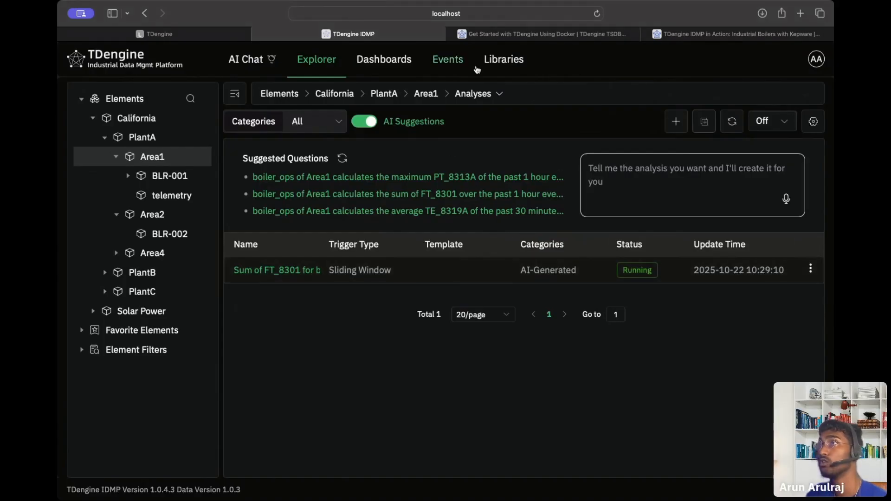
Generate an Area1 test event from AI-Event-Template for Sum of FT_8301, described 'Sum of Steamer'.
{"action": "mouse_move", "coordinate": [474, 95]}
{"action": "left_click", "coordinate": [461, 204]}
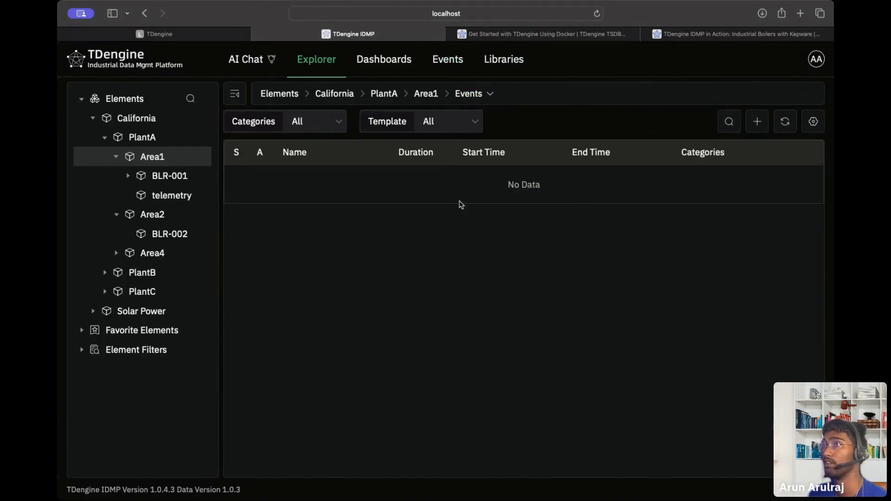
{"action": "left_click", "coordinate": [762, 123]}
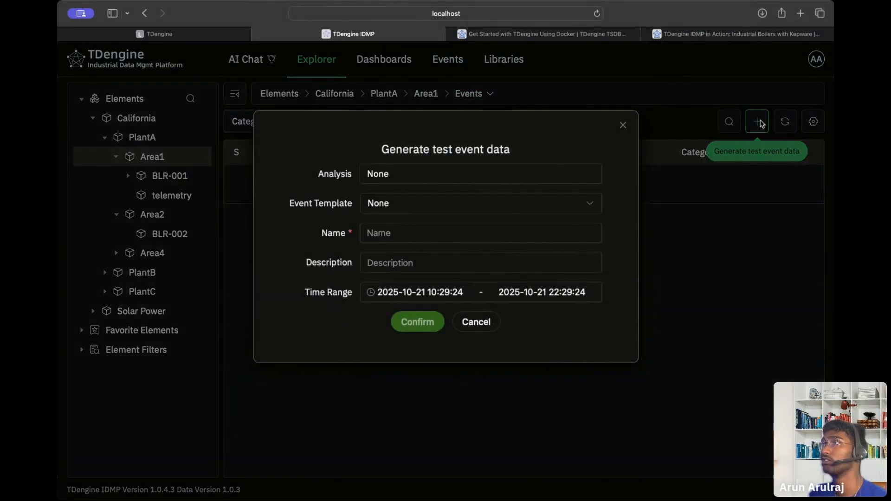
{"action": "left_click", "coordinate": [436, 208]}
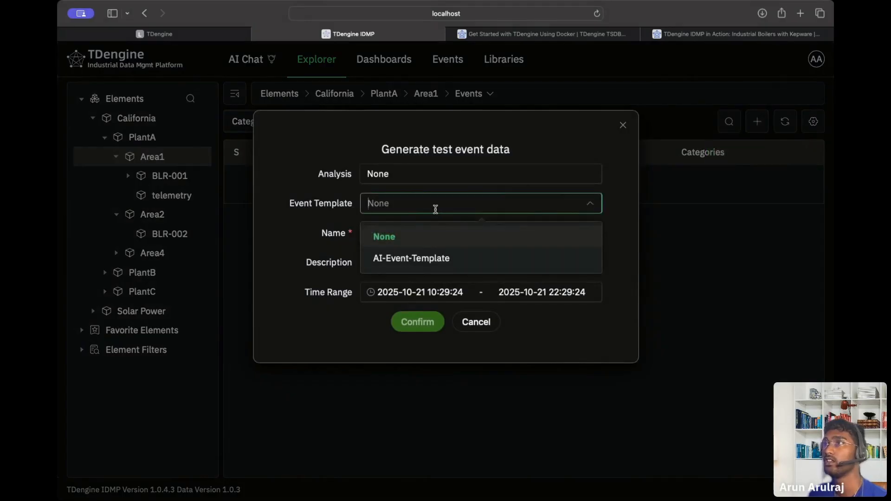
{"action": "left_click", "coordinate": [413, 257]}
{"action": "left_click", "coordinate": [412, 174]}
{"action": "left_click", "coordinate": [407, 229]}
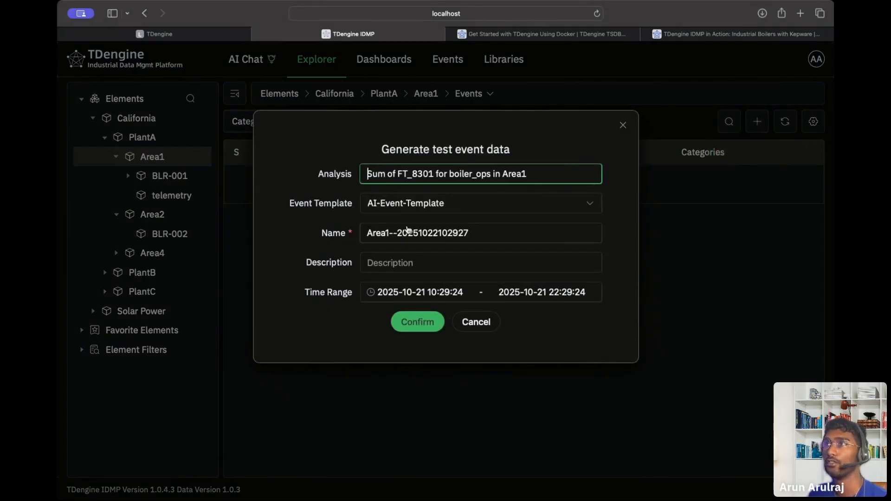
{"action": "left_click", "coordinate": [397, 269]}
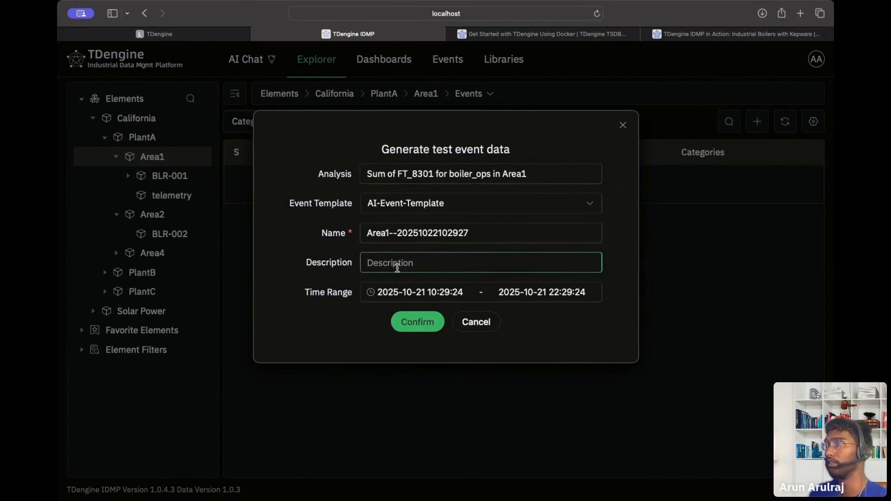
{"action": "type", "text": "Sum of "}
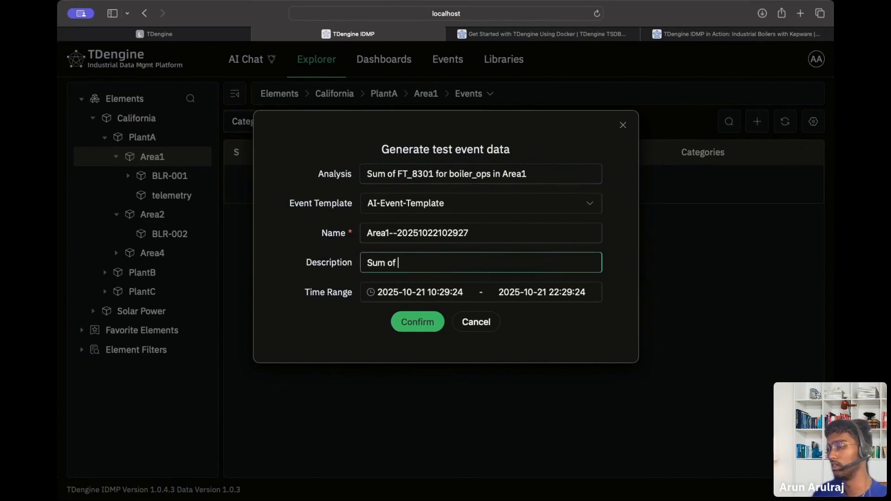
{"action": "type", "text": "Steamer"}
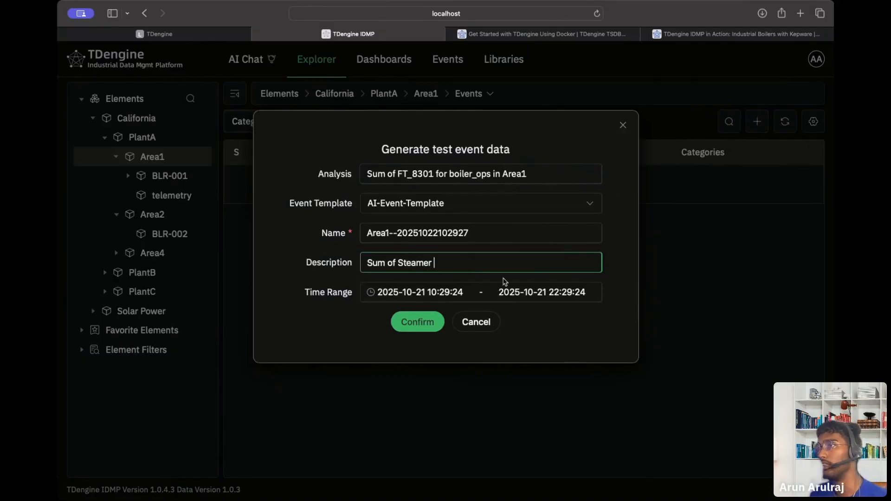
{"action": "left_click", "coordinate": [428, 325]}
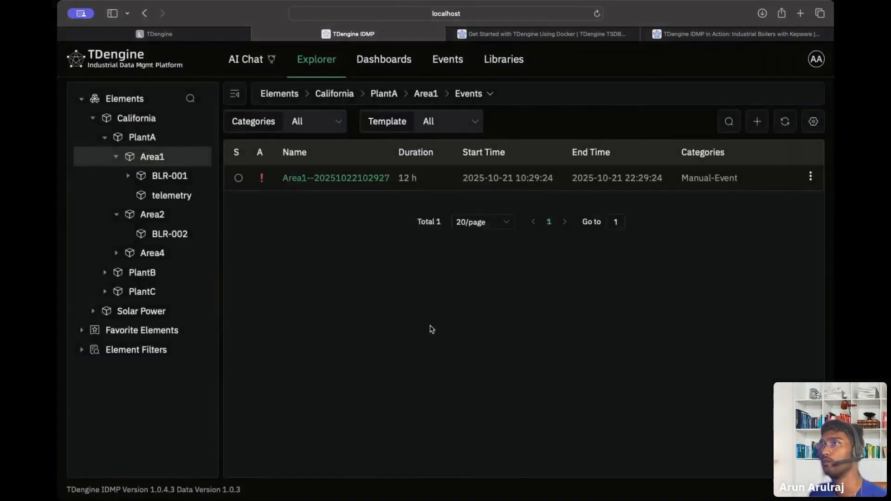
Open the test event and add the annotation 'This is a demo event'.
{"action": "left_click", "coordinate": [342, 180]}
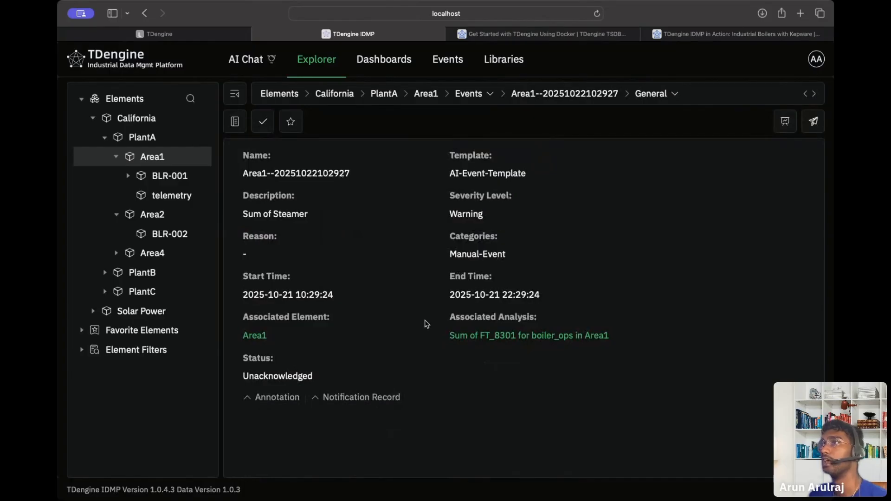
{"action": "left_click_drag", "start_coordinate": [444, 211], "coordinate": [553, 218]}
{"action": "left_click", "coordinate": [551, 219]}
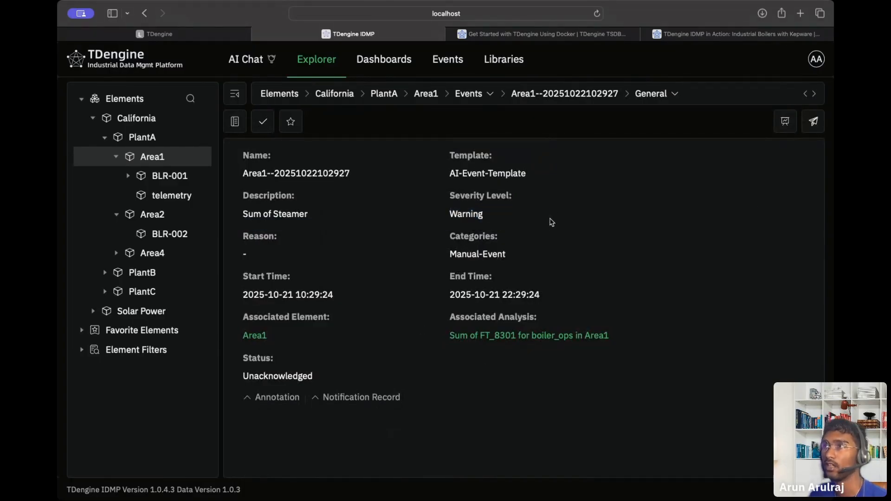
{"action": "left_click", "coordinate": [277, 397]}
{"action": "left_click", "coordinate": [279, 418]}
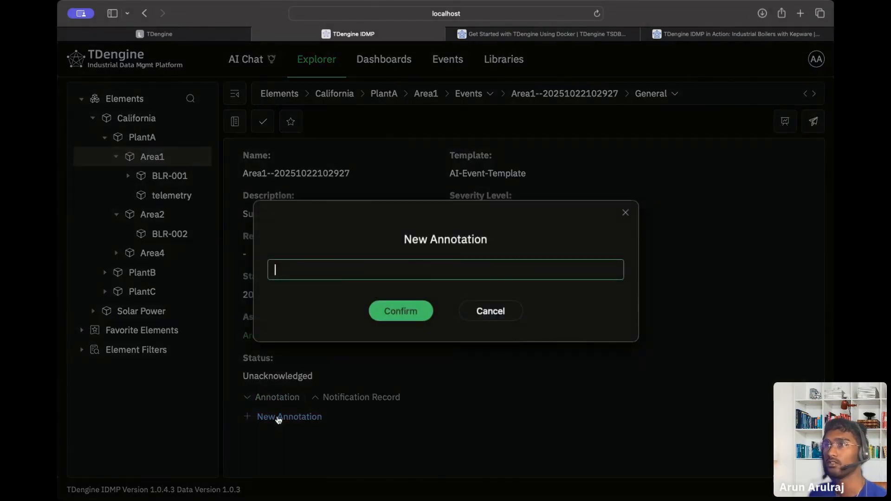
{"action": "type", "text": "This is a demo event"}
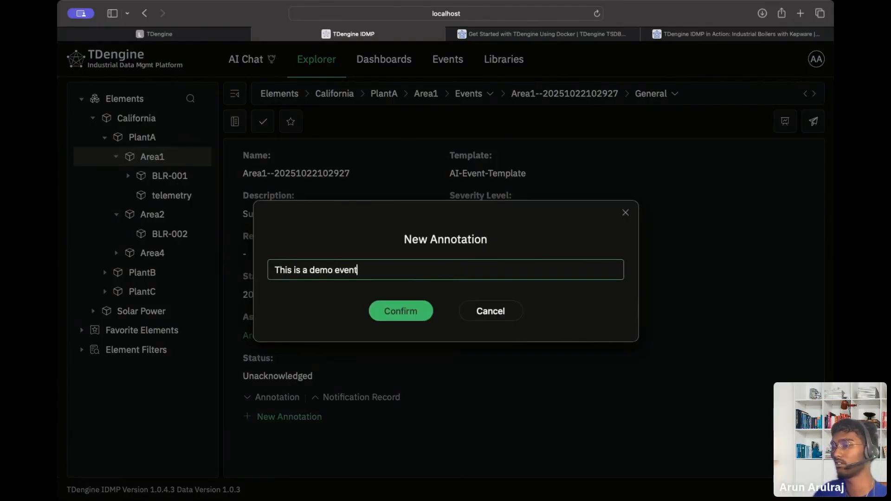
{"action": "key", "text": "Return"}
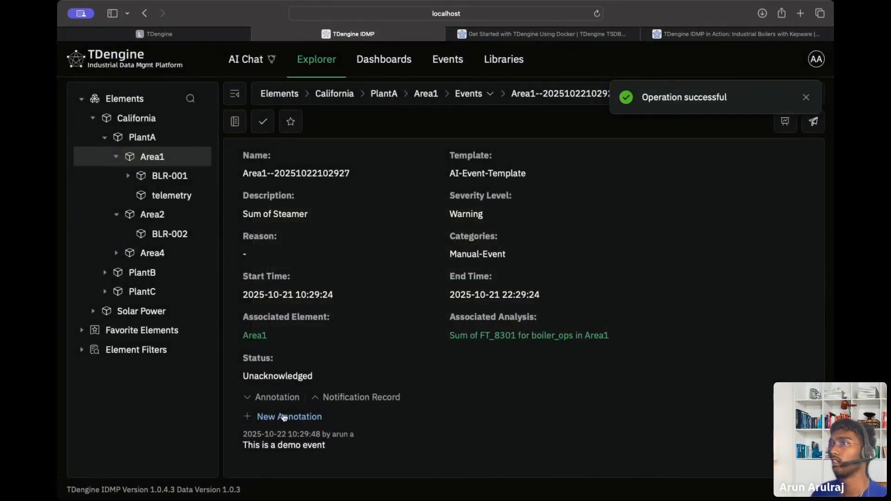
Acknowledge the event and expand its notification record.
{"action": "left_click", "coordinate": [354, 398]}
{"action": "double_click", "coordinate": [350, 400]}
{"action": "left_click", "coordinate": [344, 402]}
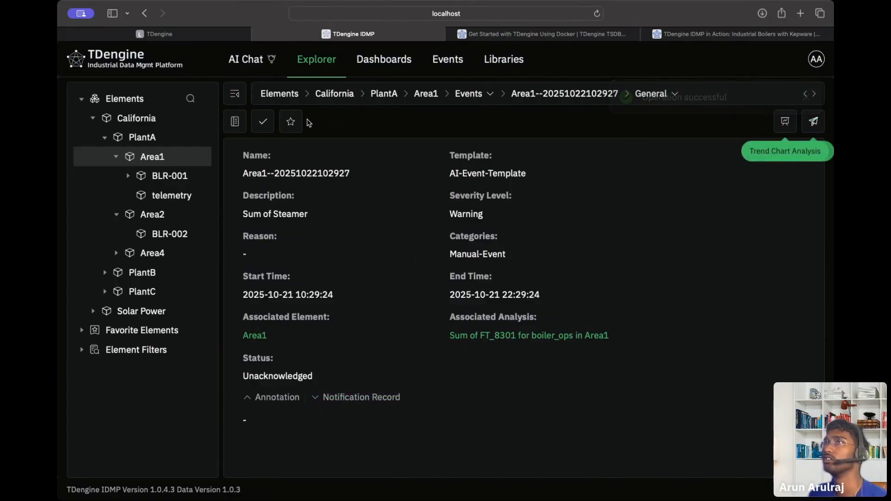
{"action": "left_click", "coordinate": [259, 120]}
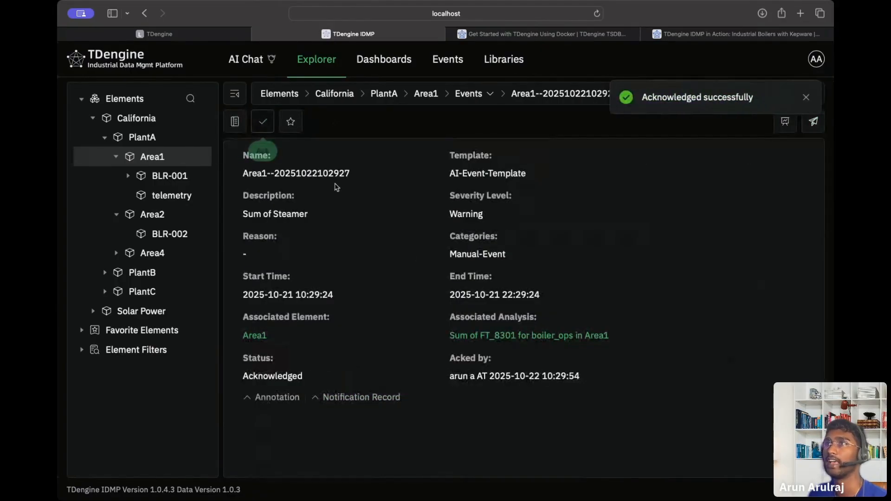
{"action": "left_click", "coordinate": [353, 403]}
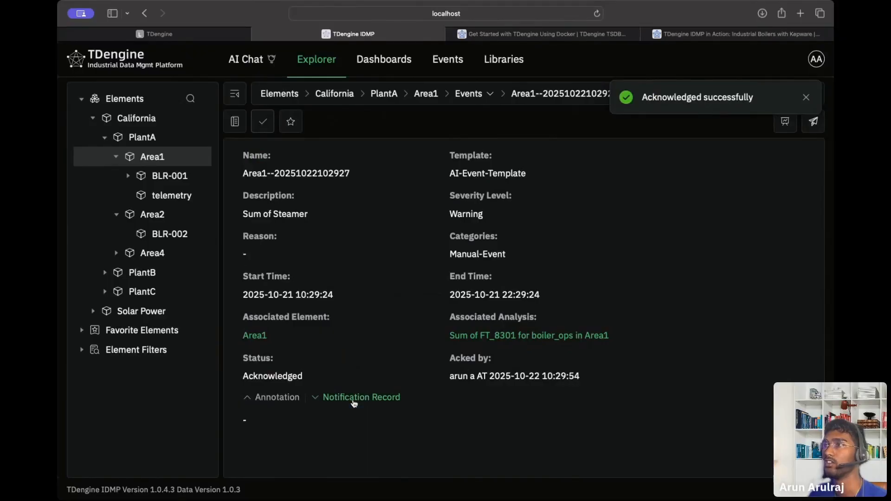
{"action": "left_click", "coordinate": [777, 125]}
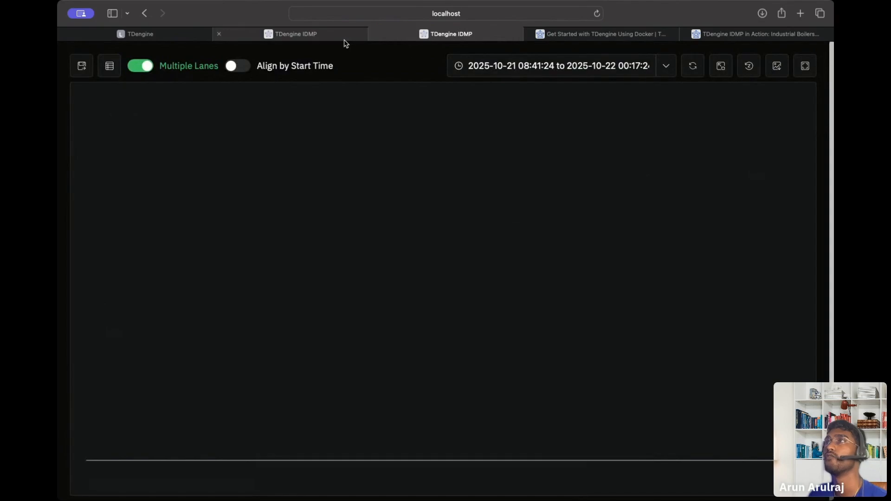
{"action": "left_click", "coordinate": [661, 72]}
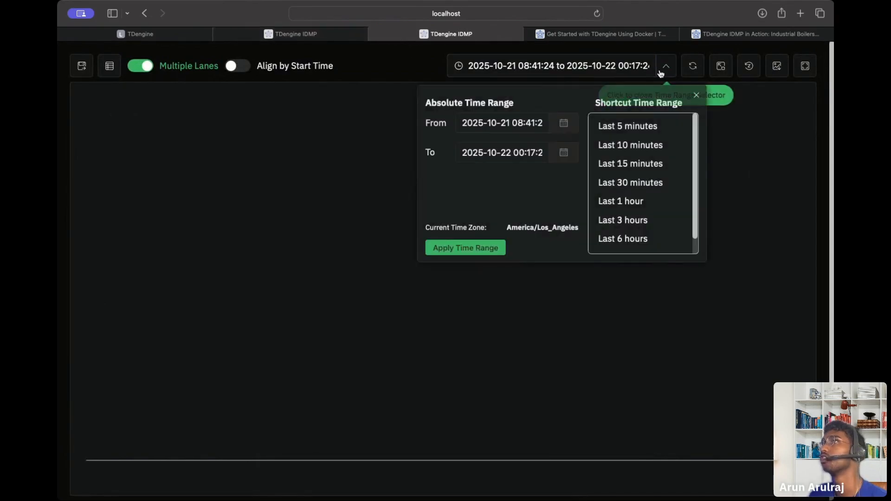
{"action": "left_click", "coordinate": [637, 205]}
{"action": "left_click", "coordinate": [299, 35]}
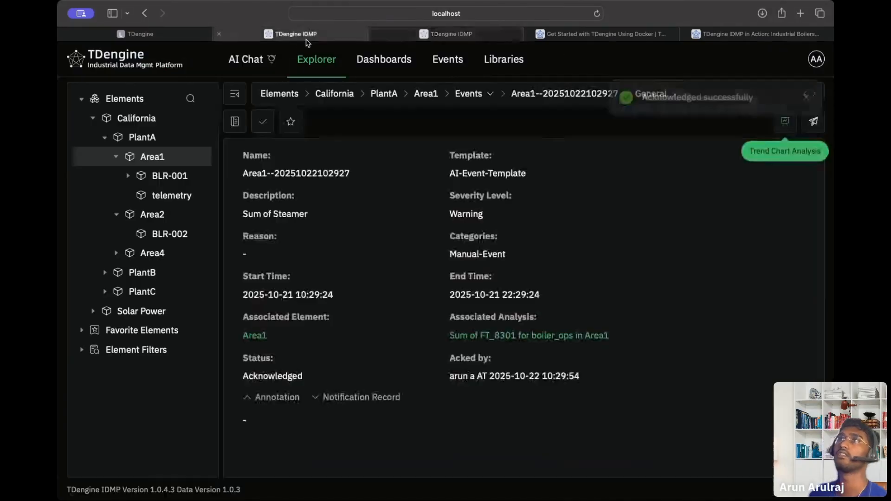
{"action": "left_click", "coordinate": [376, 34]}
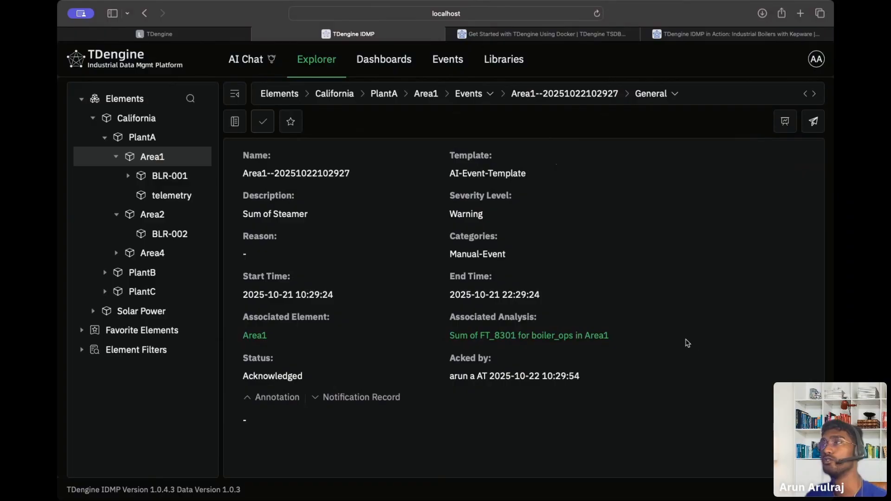
Resend the event's notification and check the sent line in Notification Record.
{"action": "left_click", "coordinate": [814, 123]}
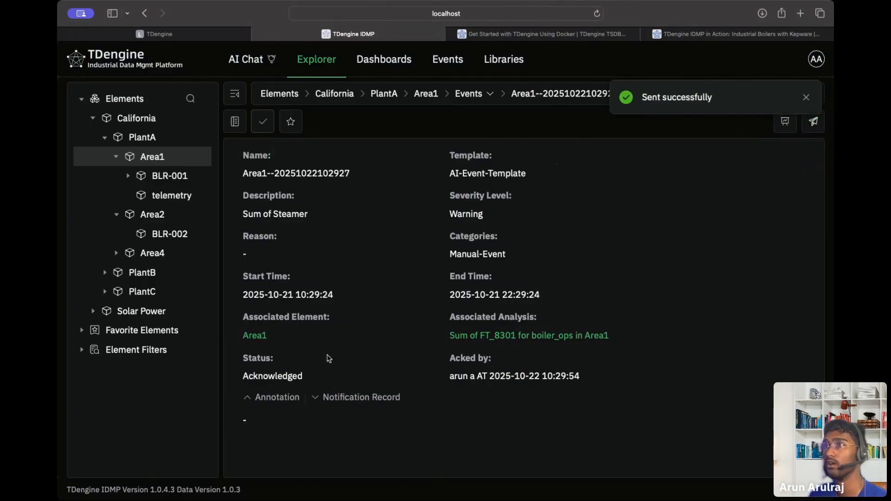
{"action": "double_click", "coordinate": [321, 401]}
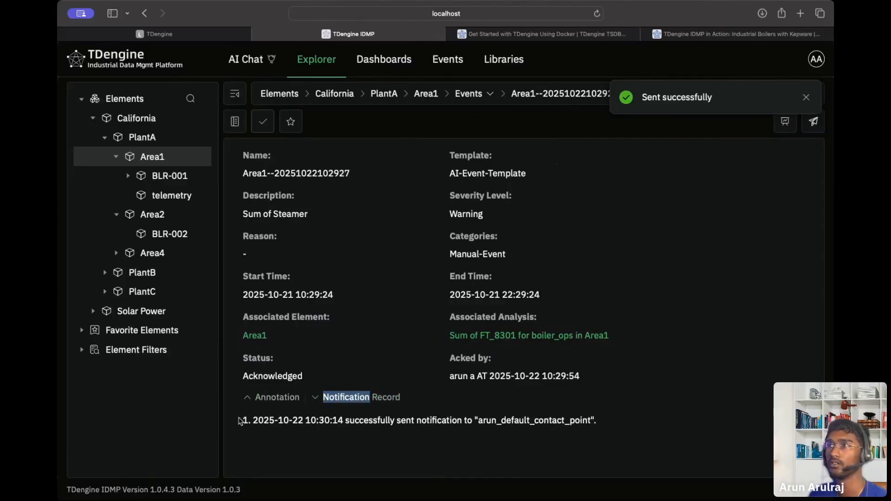
{"action": "left_click_drag", "start_coordinate": [255, 420], "coordinate": [363, 431]}
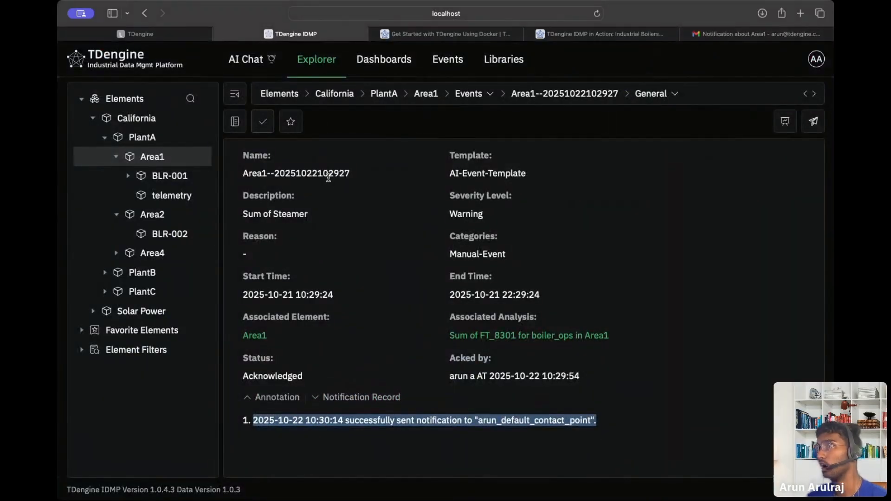
Review the event's name and 'Sum of Steamer' description, then return to Area1's events list.
{"action": "left_click_drag", "start_coordinate": [241, 214], "coordinate": [363, 217]}
{"action": "left_click", "coordinate": [362, 218]}
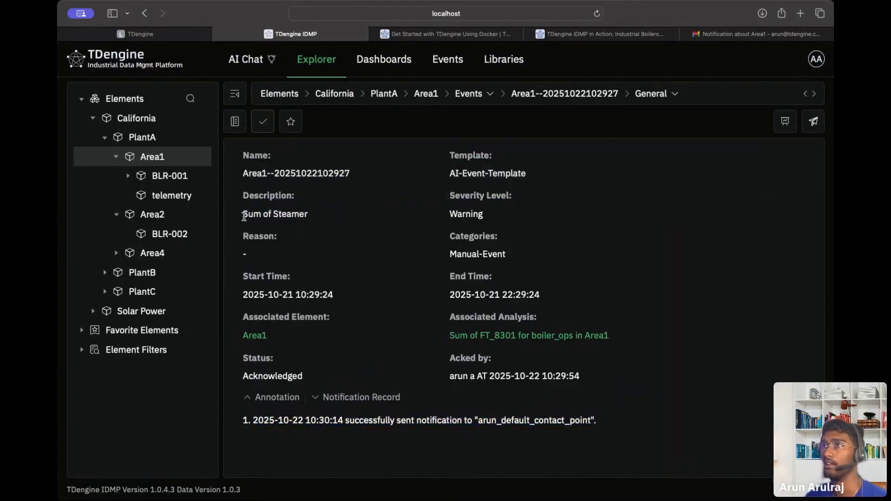
{"action": "left_click_drag", "start_coordinate": [244, 217], "coordinate": [307, 215]}
{"action": "left_click", "coordinate": [272, 237]}
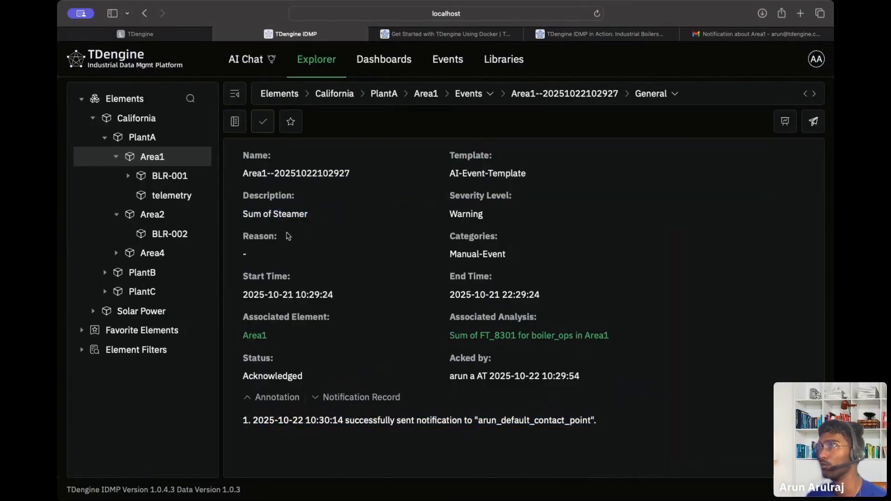
{"action": "left_click", "coordinate": [235, 122]}
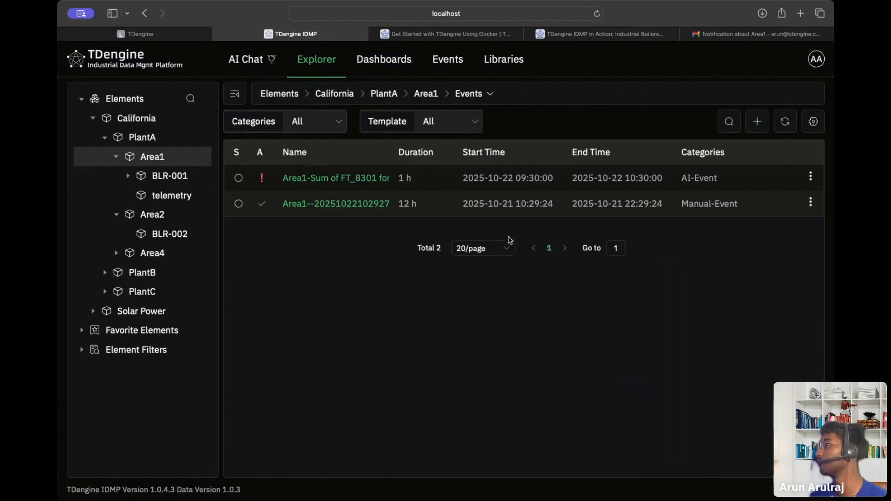
{"action": "left_click", "coordinate": [816, 63]}
{"action": "left_click", "coordinate": [712, 123]}
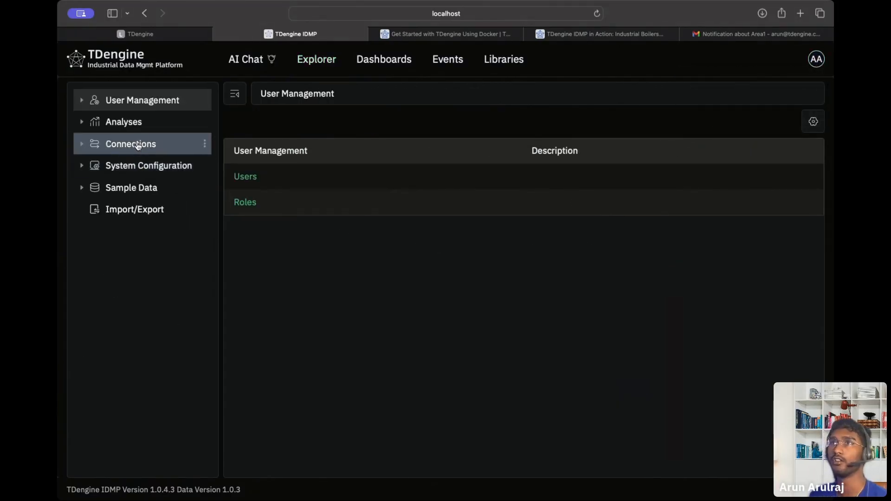
{"action": "left_click", "coordinate": [256, 177]}
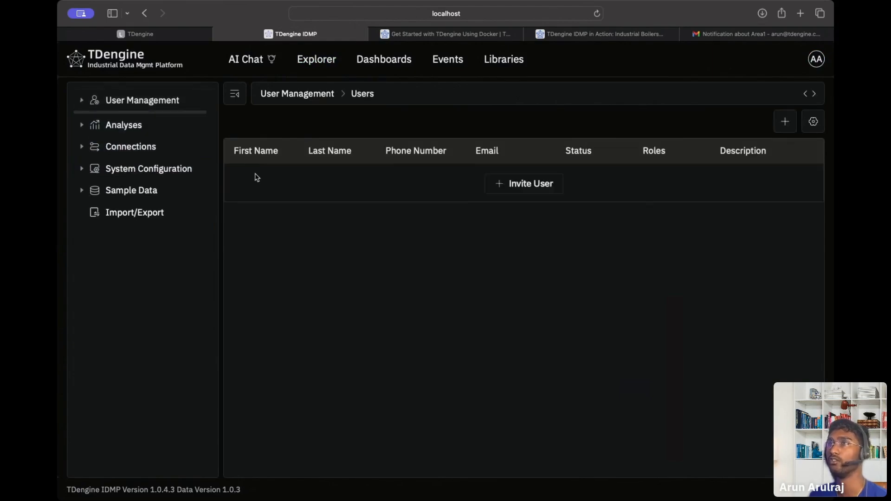
{"action": "left_click", "coordinate": [784, 129]}
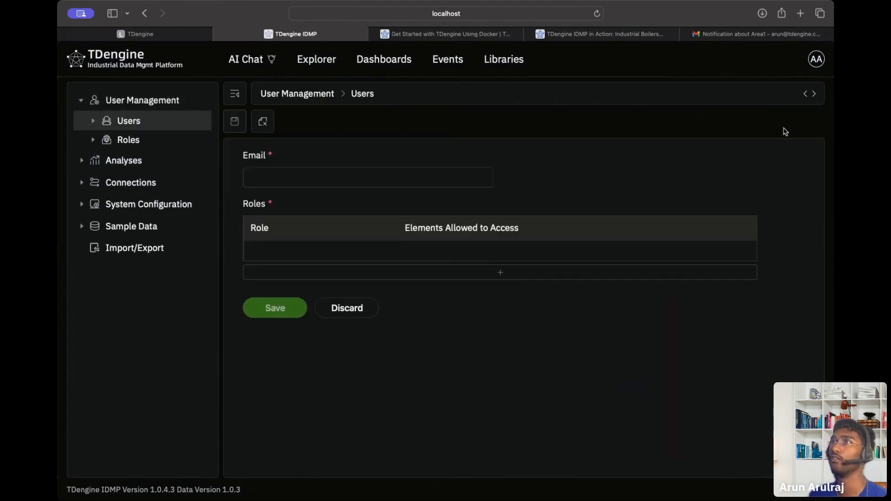
{"action": "left_click", "coordinate": [282, 171]}
{"action": "left_click", "coordinate": [362, 197]}
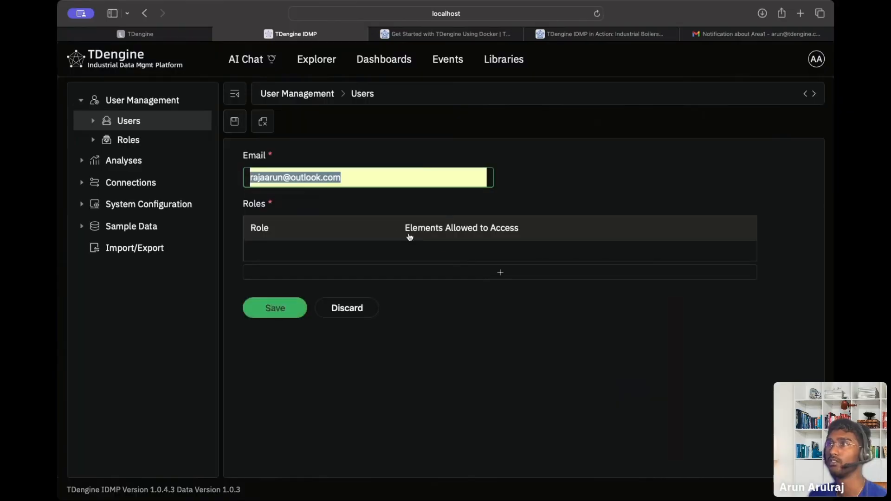
{"action": "left_click", "coordinate": [472, 271]}
{"action": "left_click", "coordinate": [368, 260]}
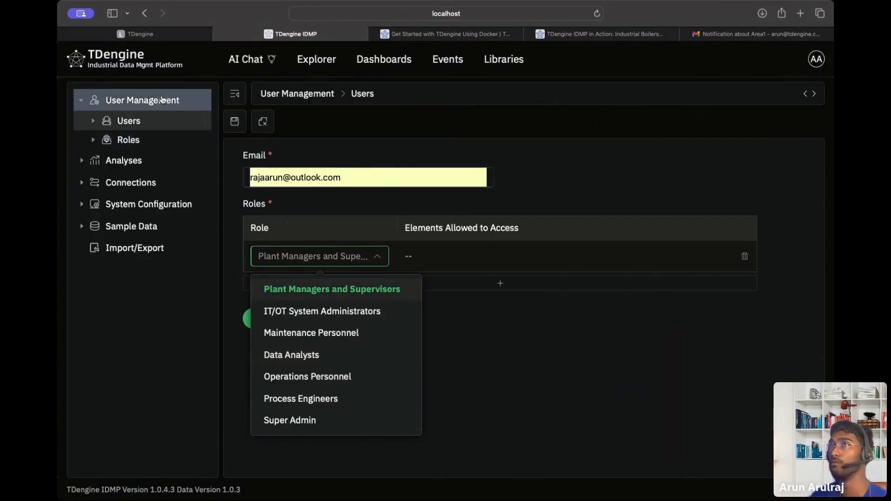
{"action": "left_click", "coordinate": [133, 55]}
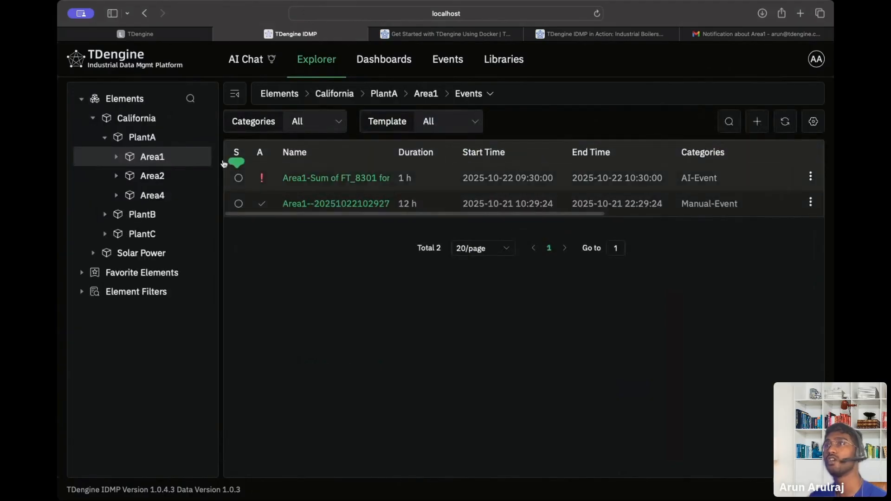